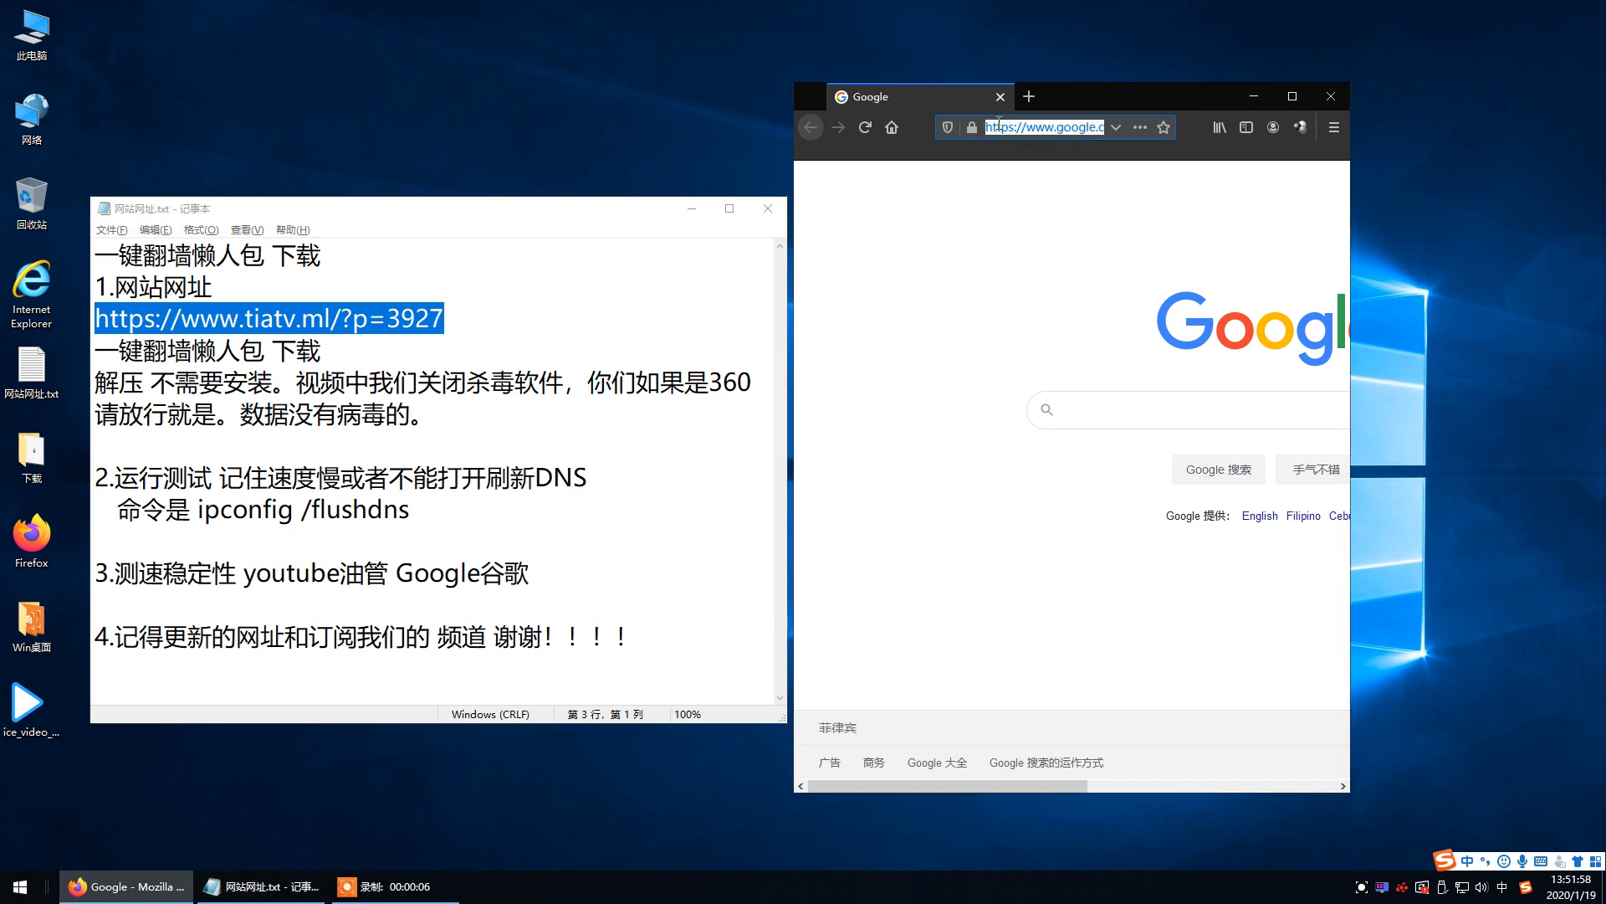
left_click(1030, 215)
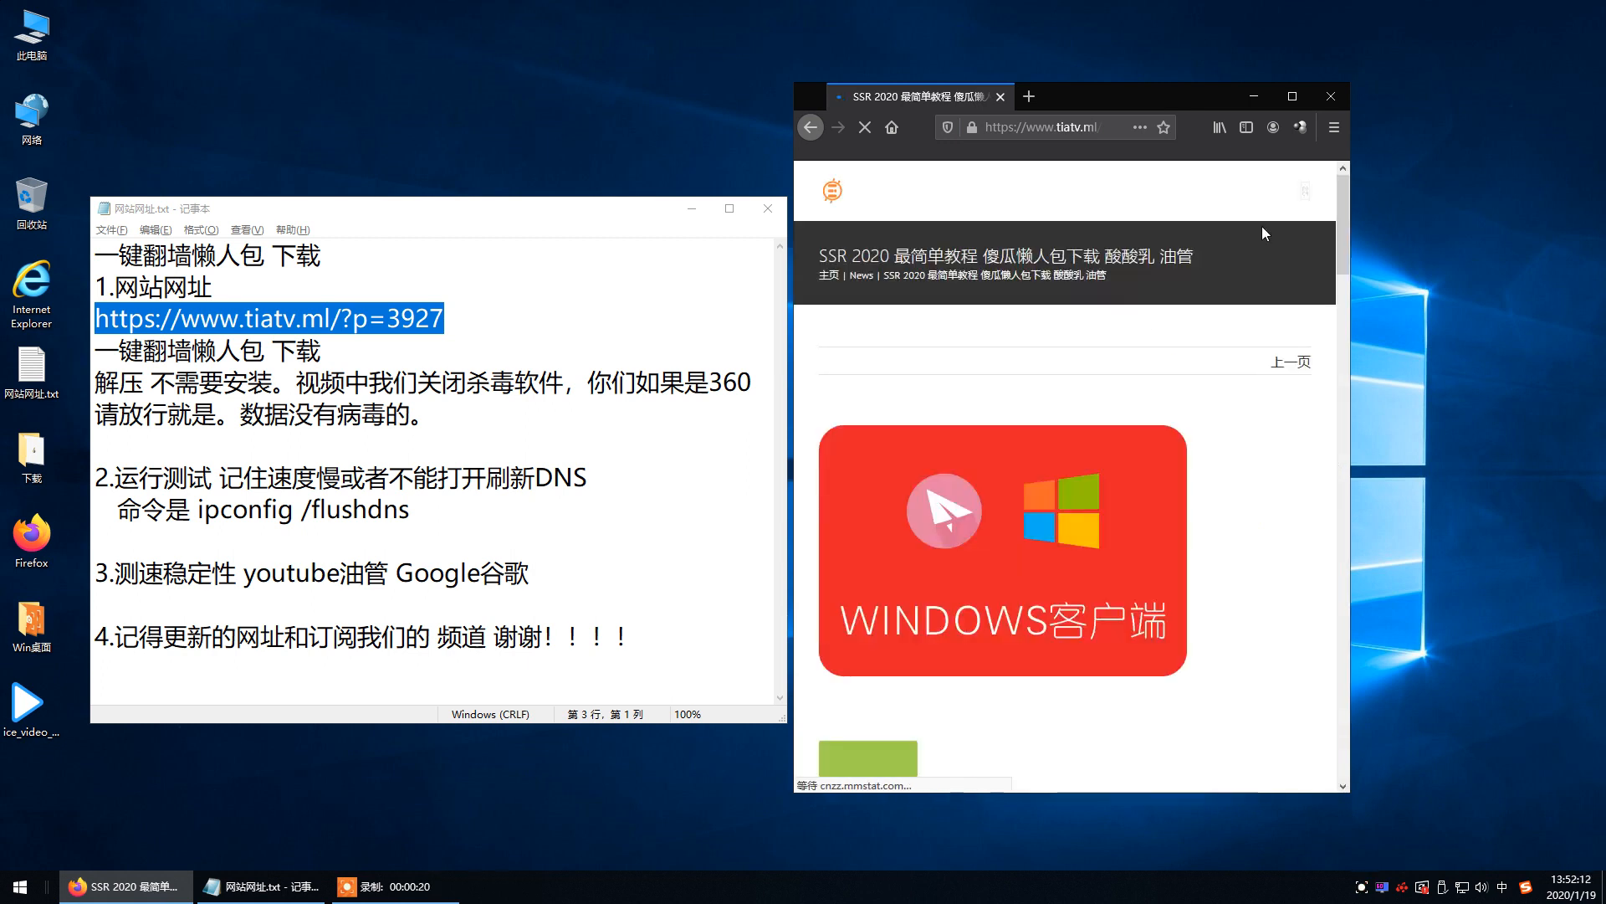
left_click(1300, 99)
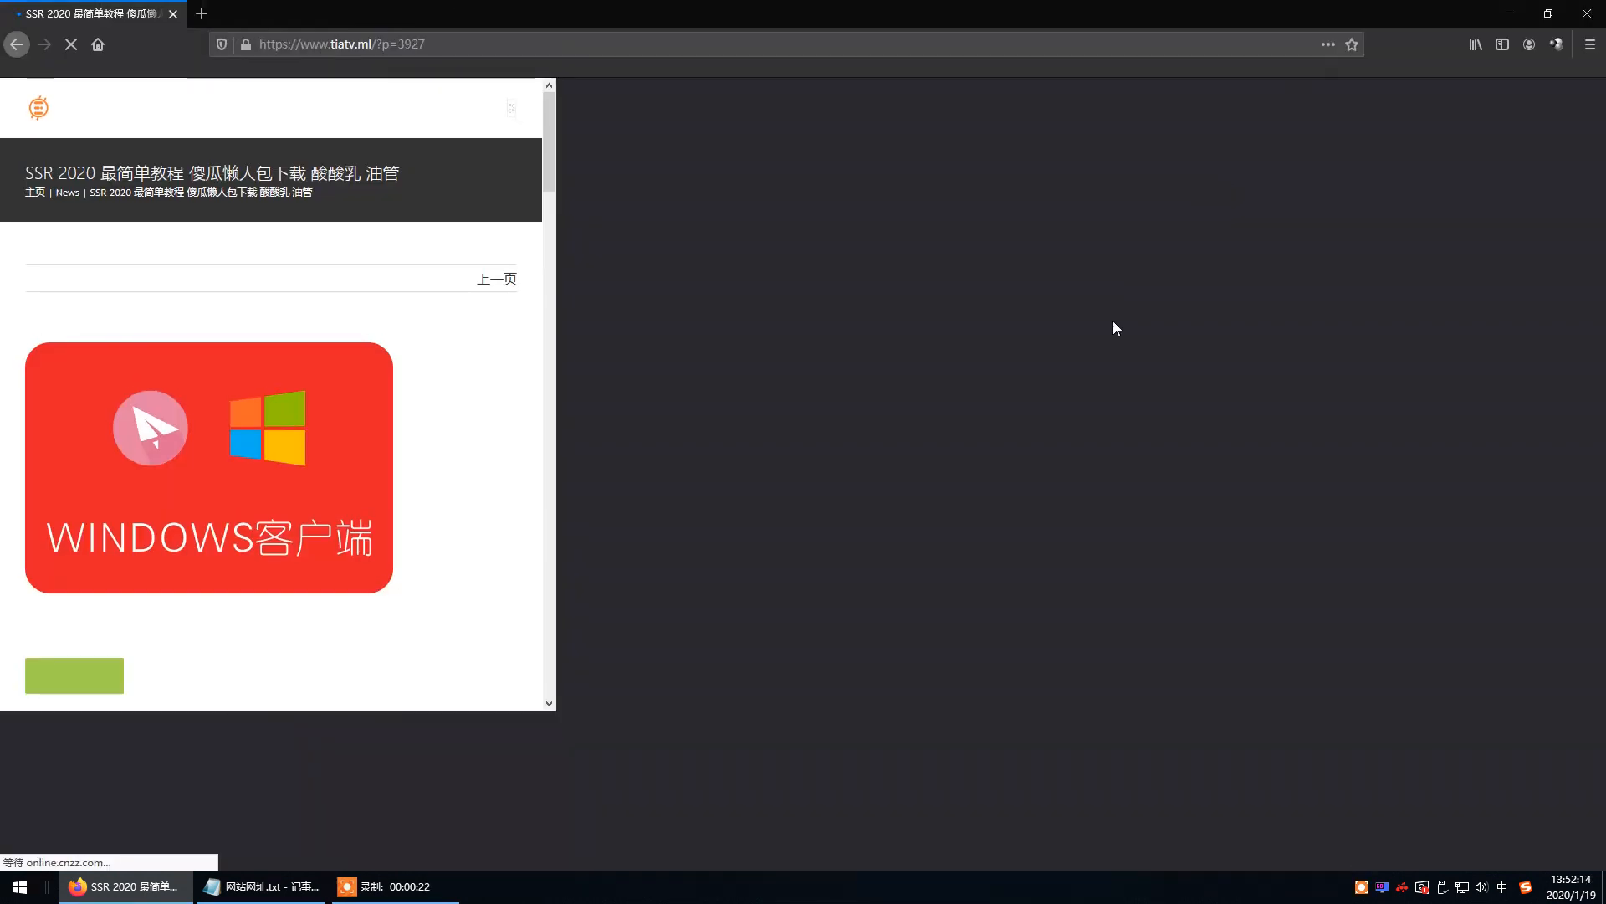
scroll(1074, 338, "down", 3)
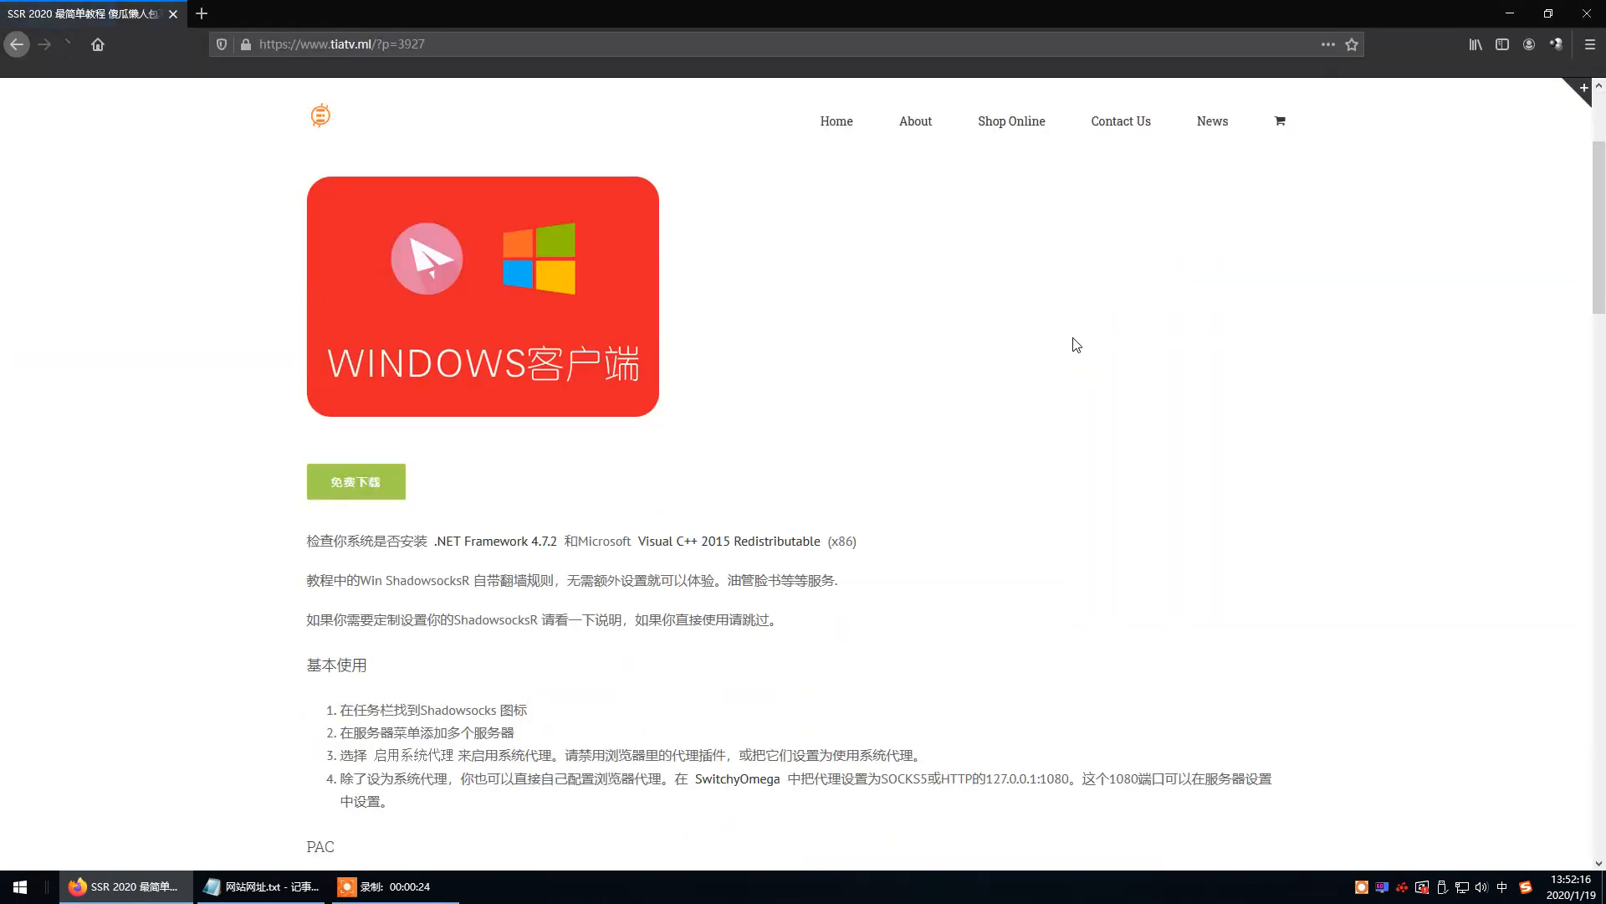
scroll(1077, 345, "up", 3)
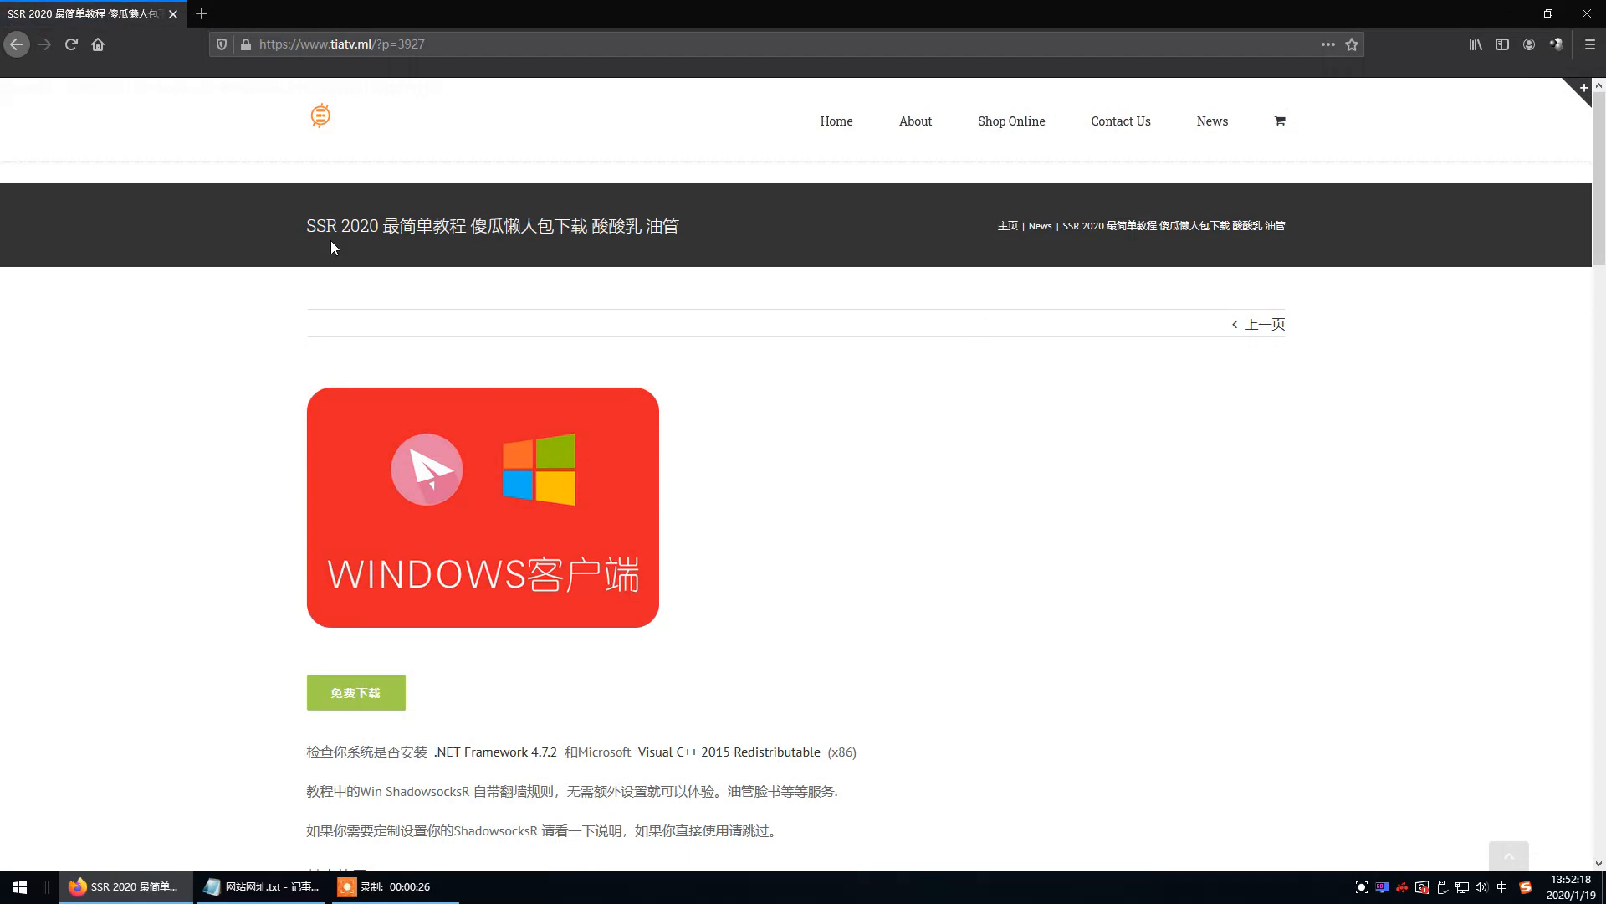
Examine the page's title and the system requirements line about .NET Framework and Visual C++ under the download link.
left_click_drag(309, 225, 626, 226)
left_click(781, 380)
scroll(786, 392, "down", 4)
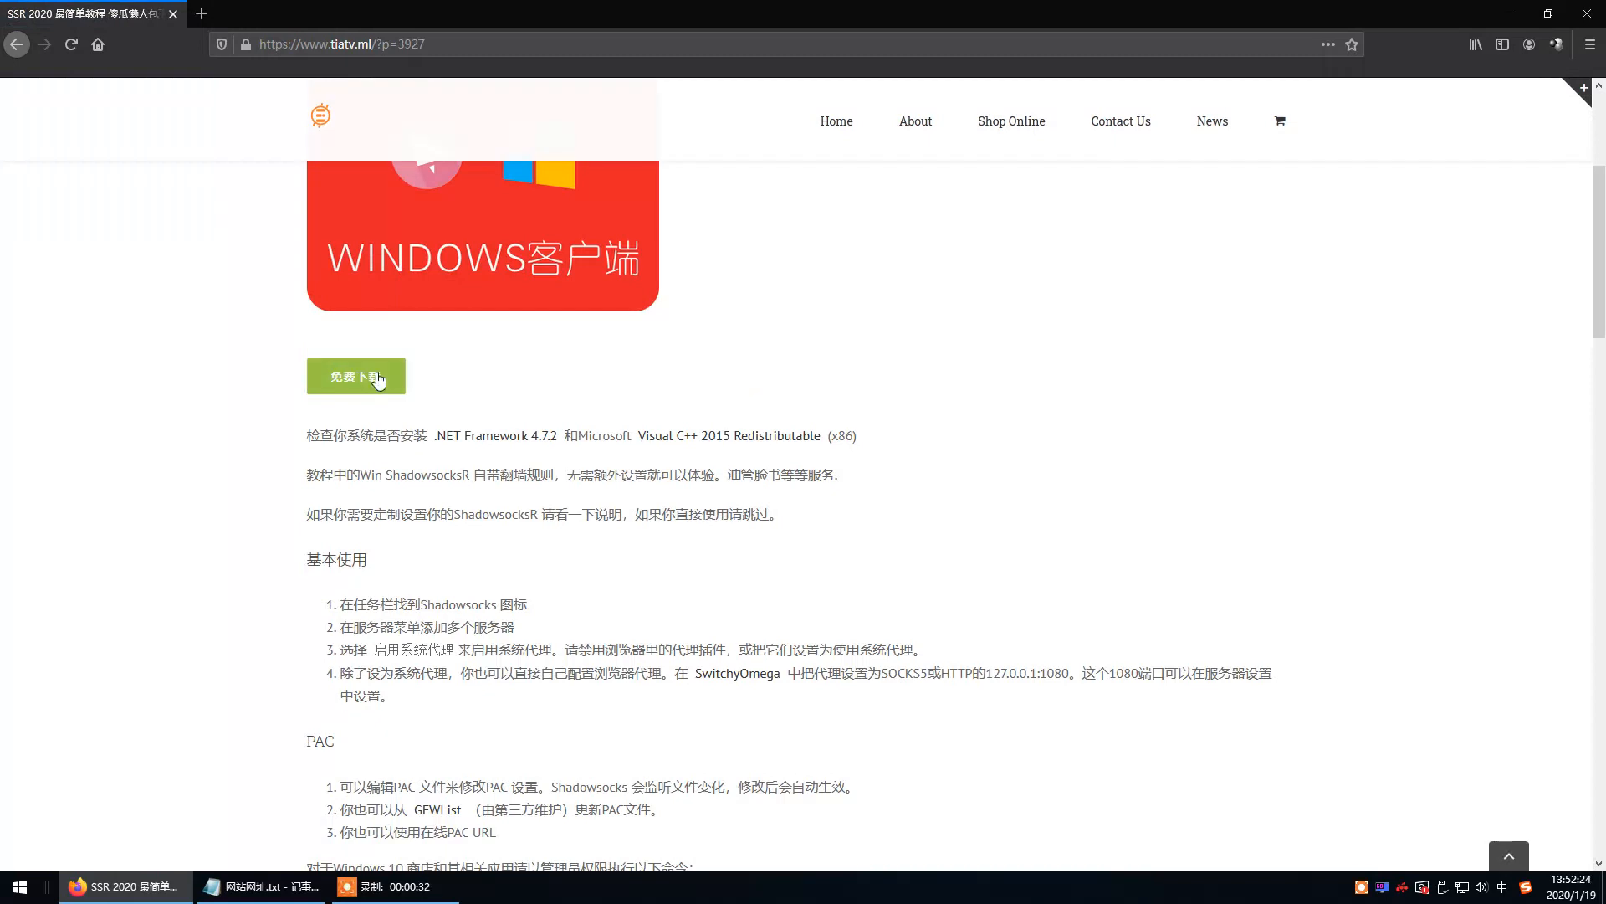
left_click_drag(302, 433, 449, 434)
left_click(254, 459)
left_click_drag(309, 426, 907, 432)
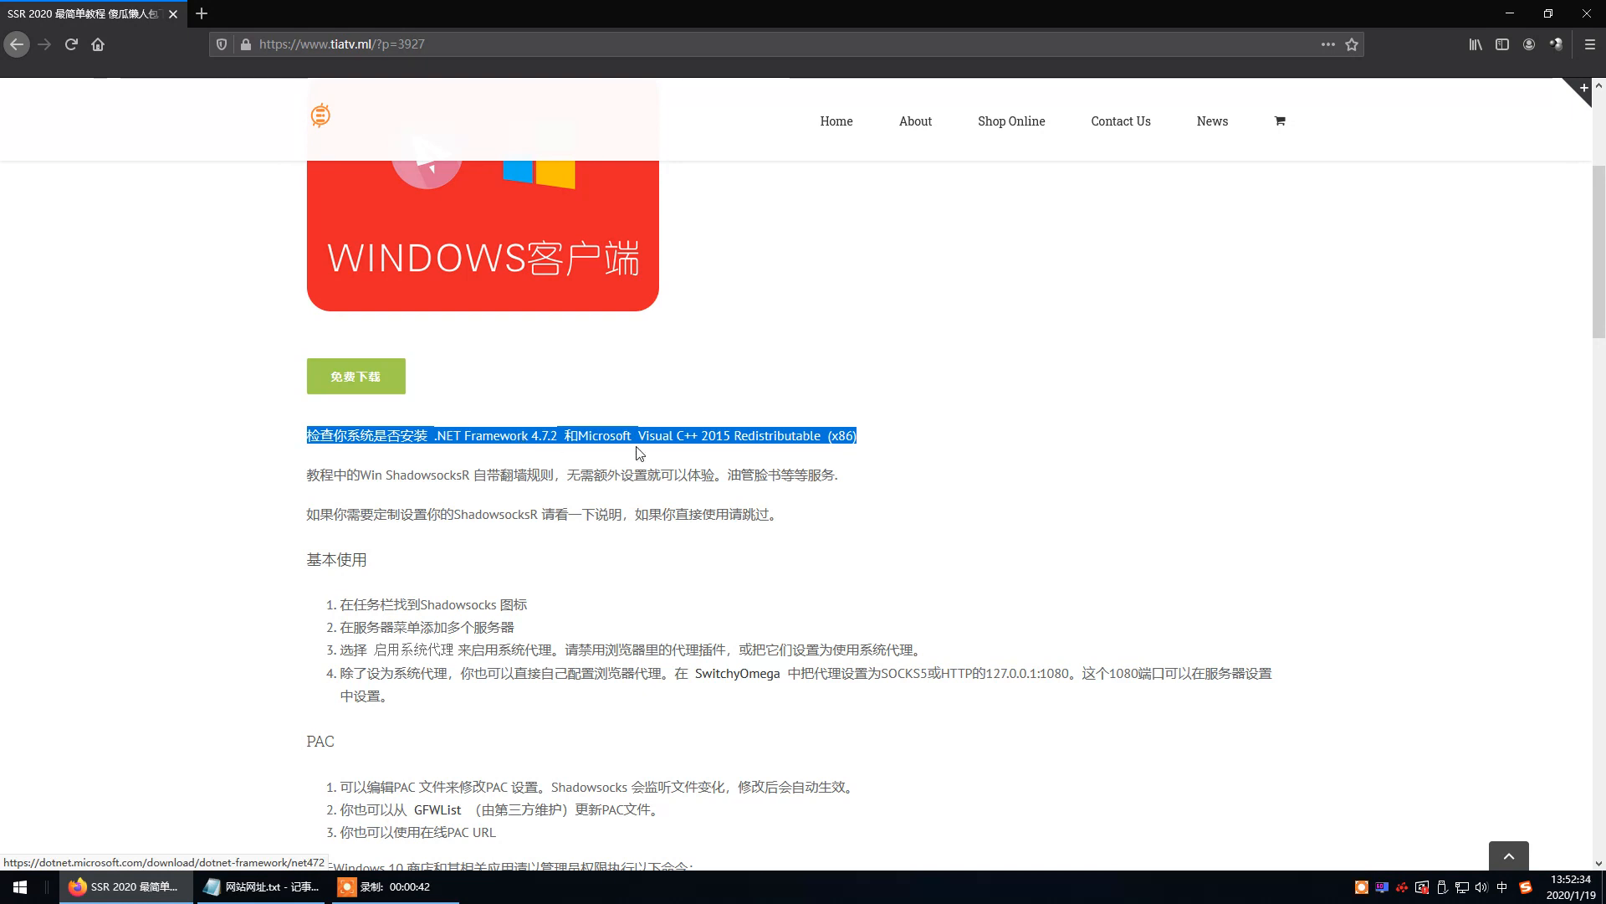
left_click(251, 514)
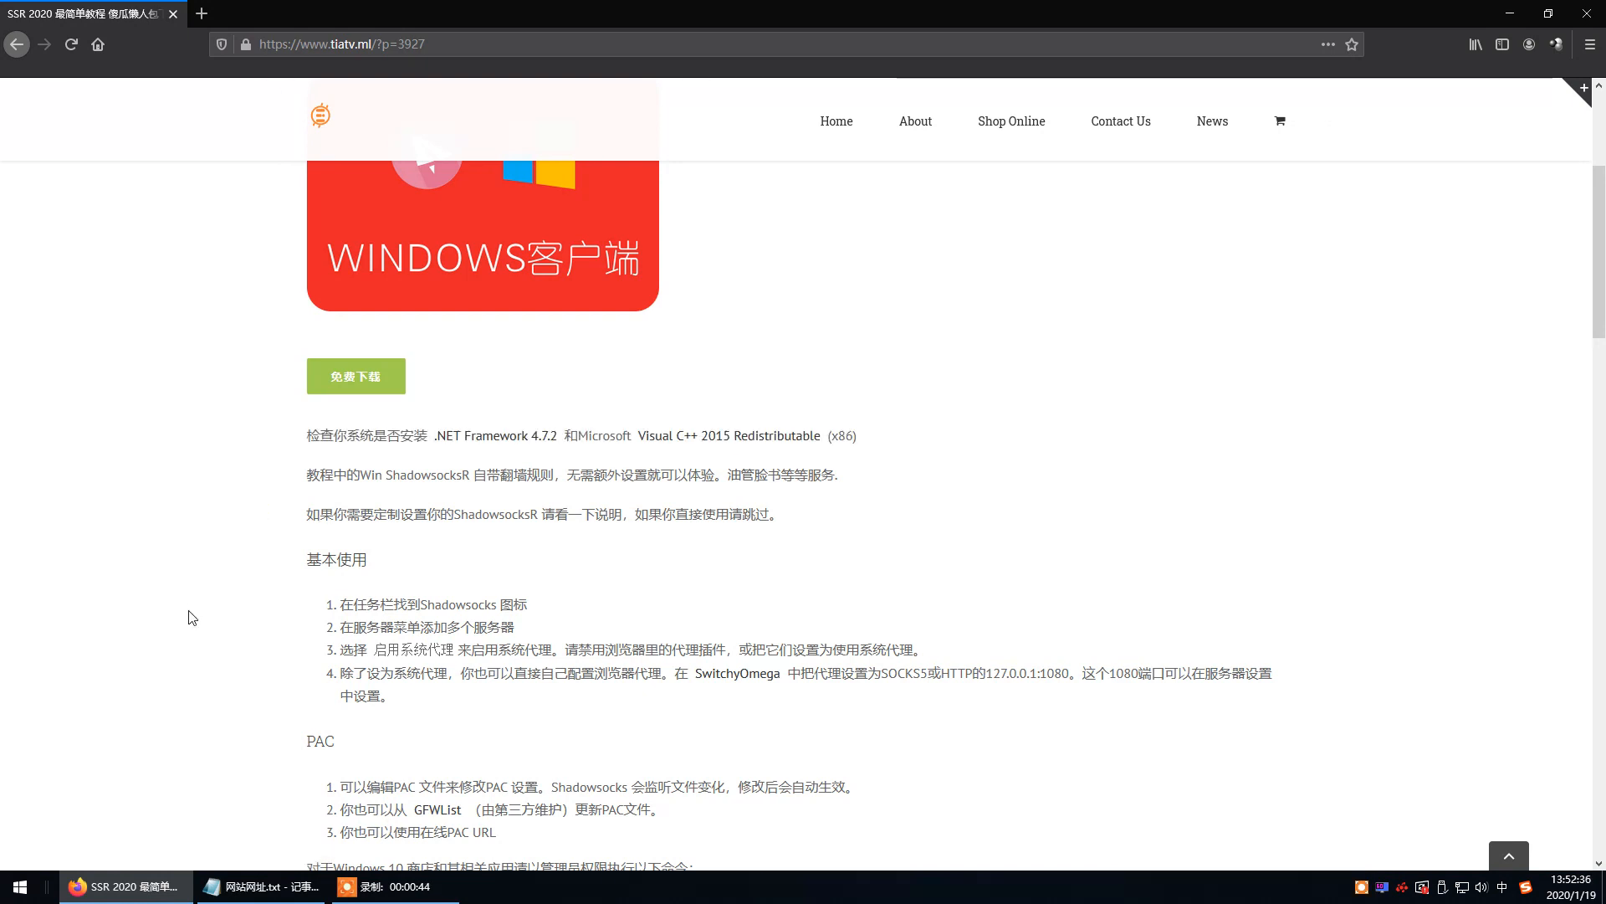
Examine the notes on the client's built-in rules and on when the custom ShadowsocksR setup instructions apply.
left_click_drag(310, 499, 413, 469)
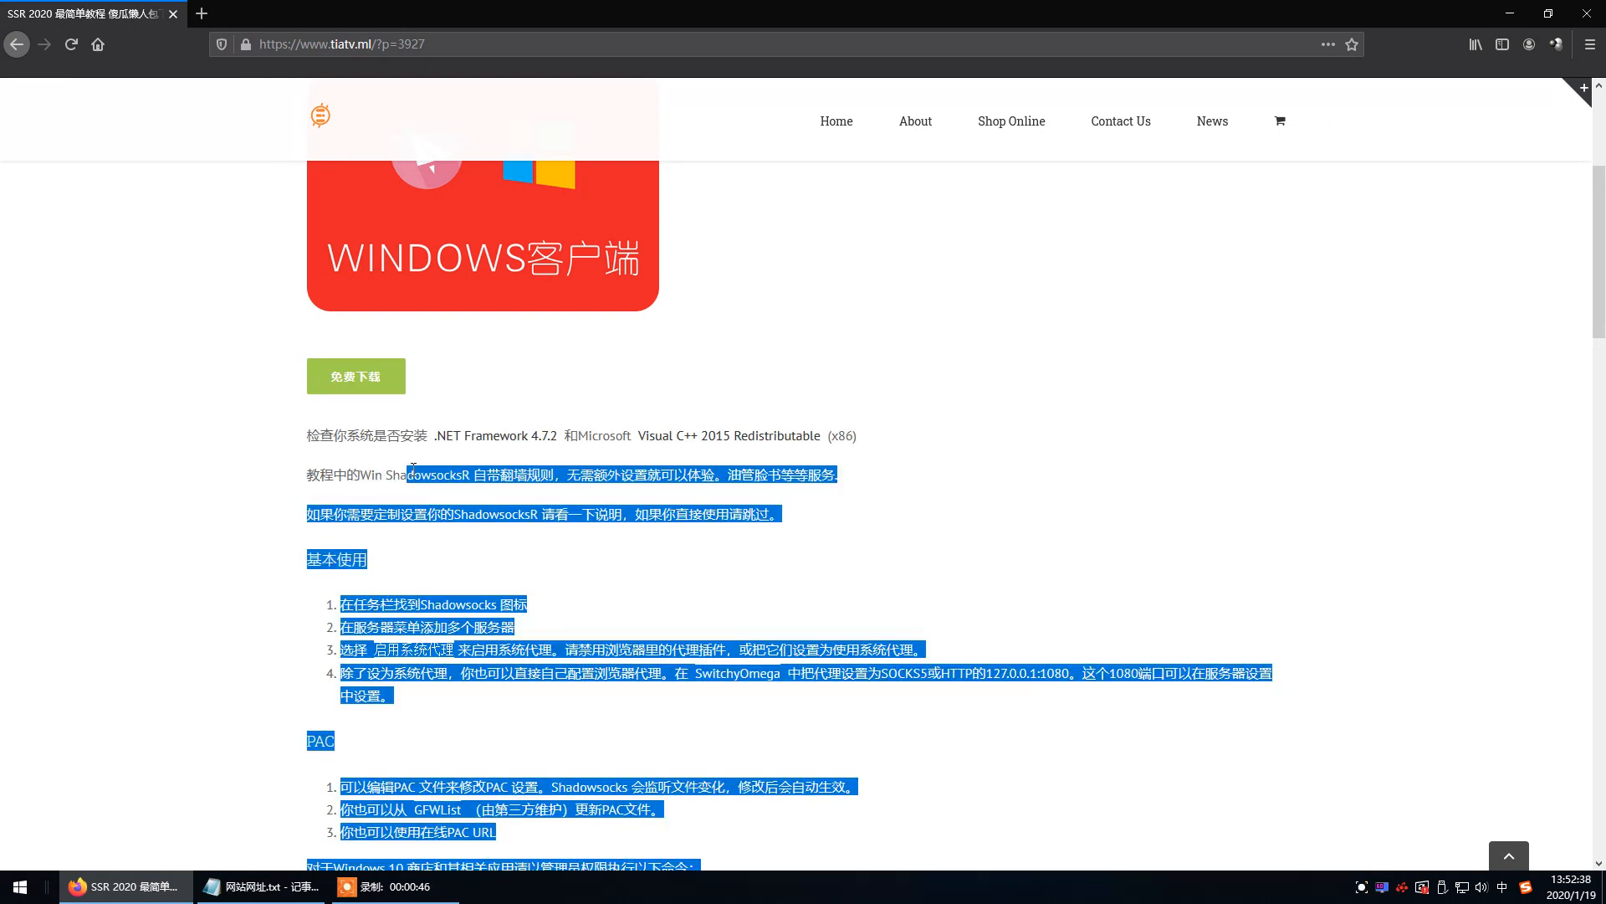
left_click(276, 504)
left_click_drag(309, 474, 847, 479)
left_click(741, 572)
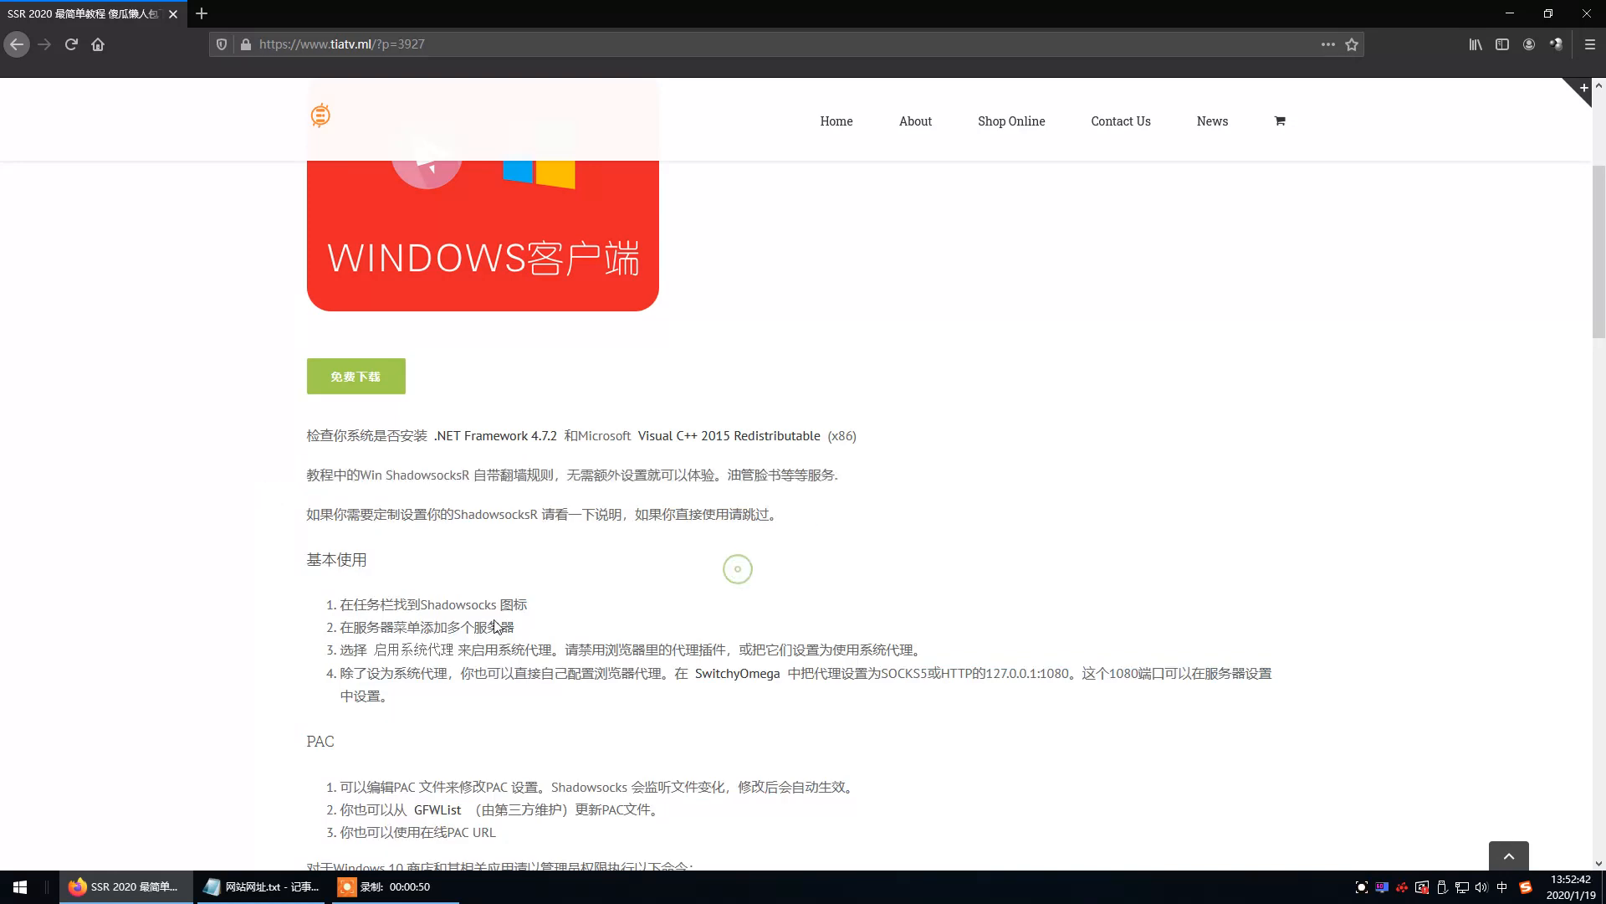
left_click_drag(306, 522, 373, 523)
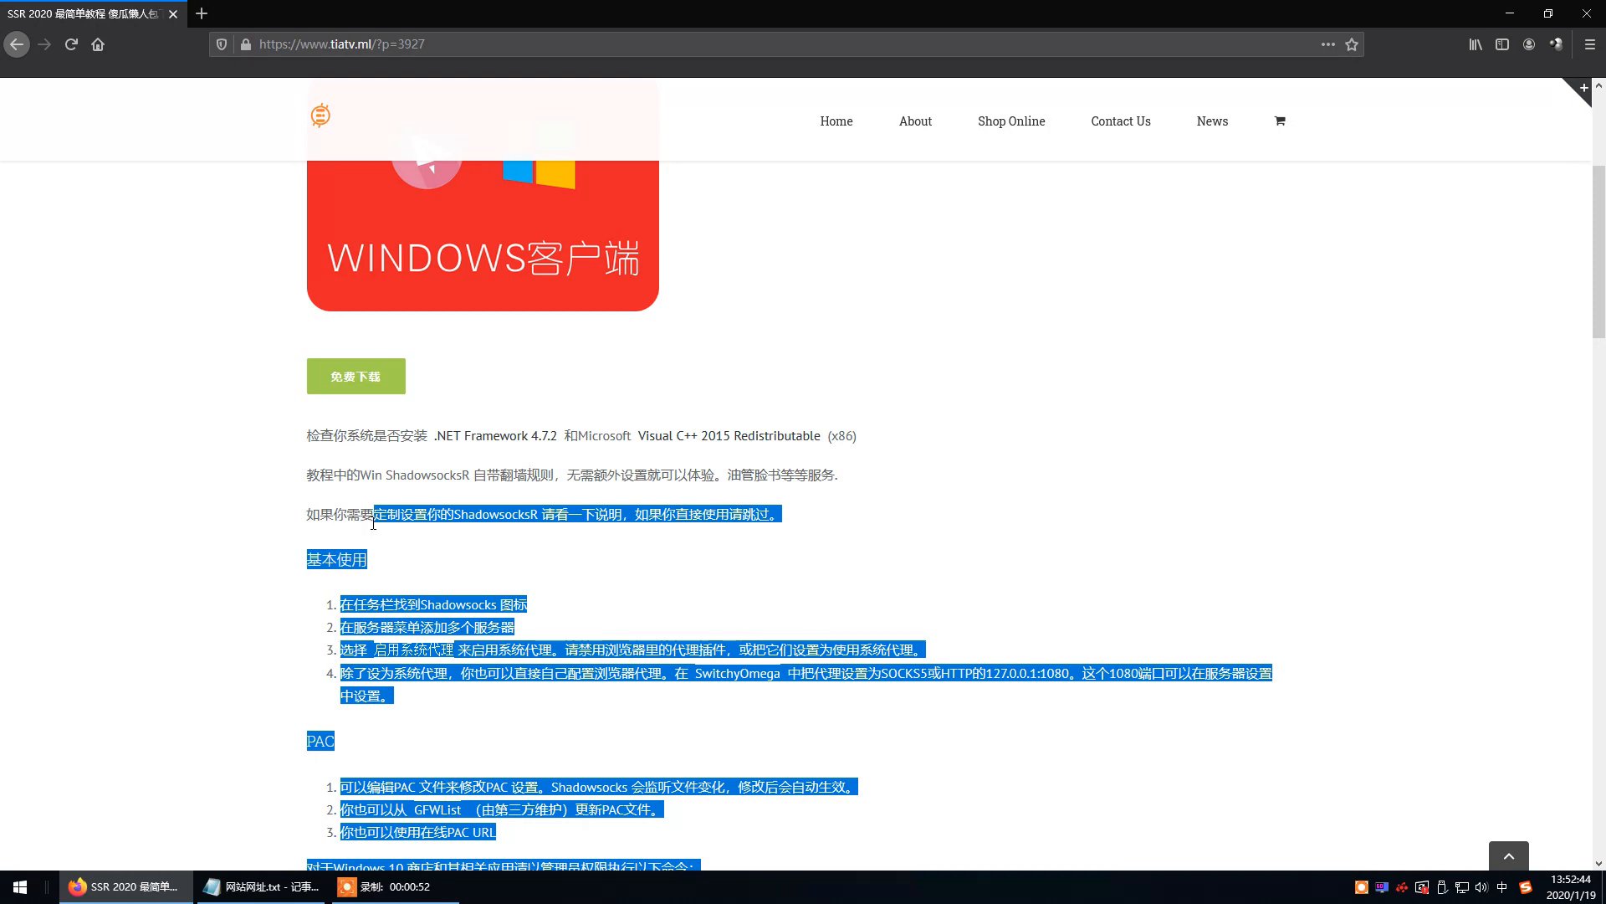
left_click(769, 512)
left_click_drag(783, 512, 483, 531)
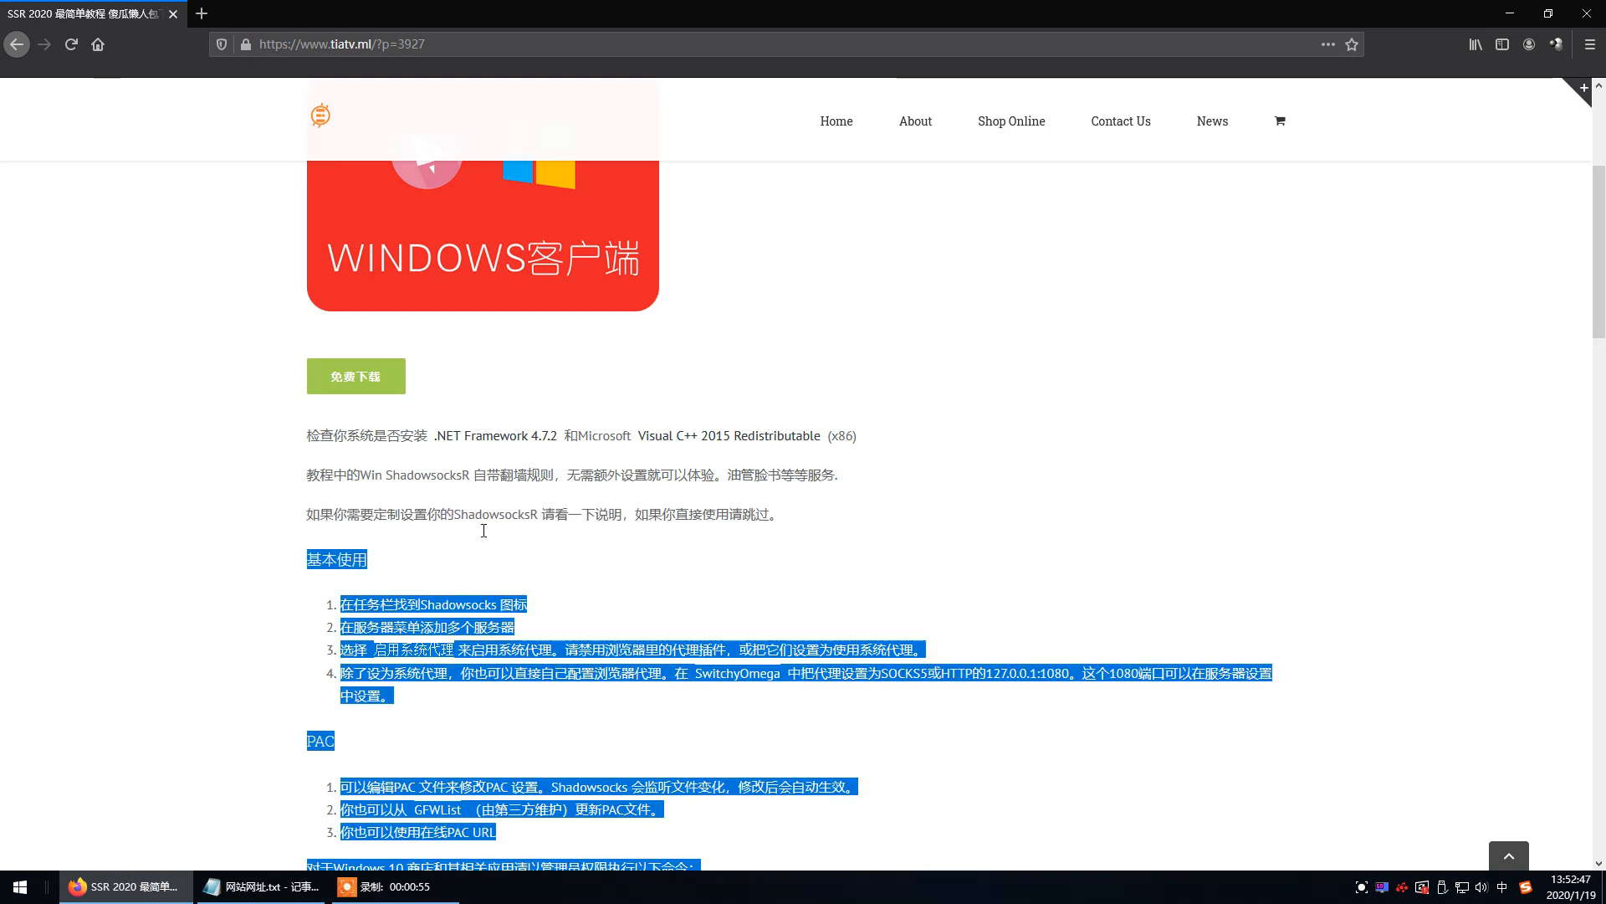
left_click(589, 541)
Download the free Windows client from the page and show the browser's recent downloads.
left_click(364, 378)
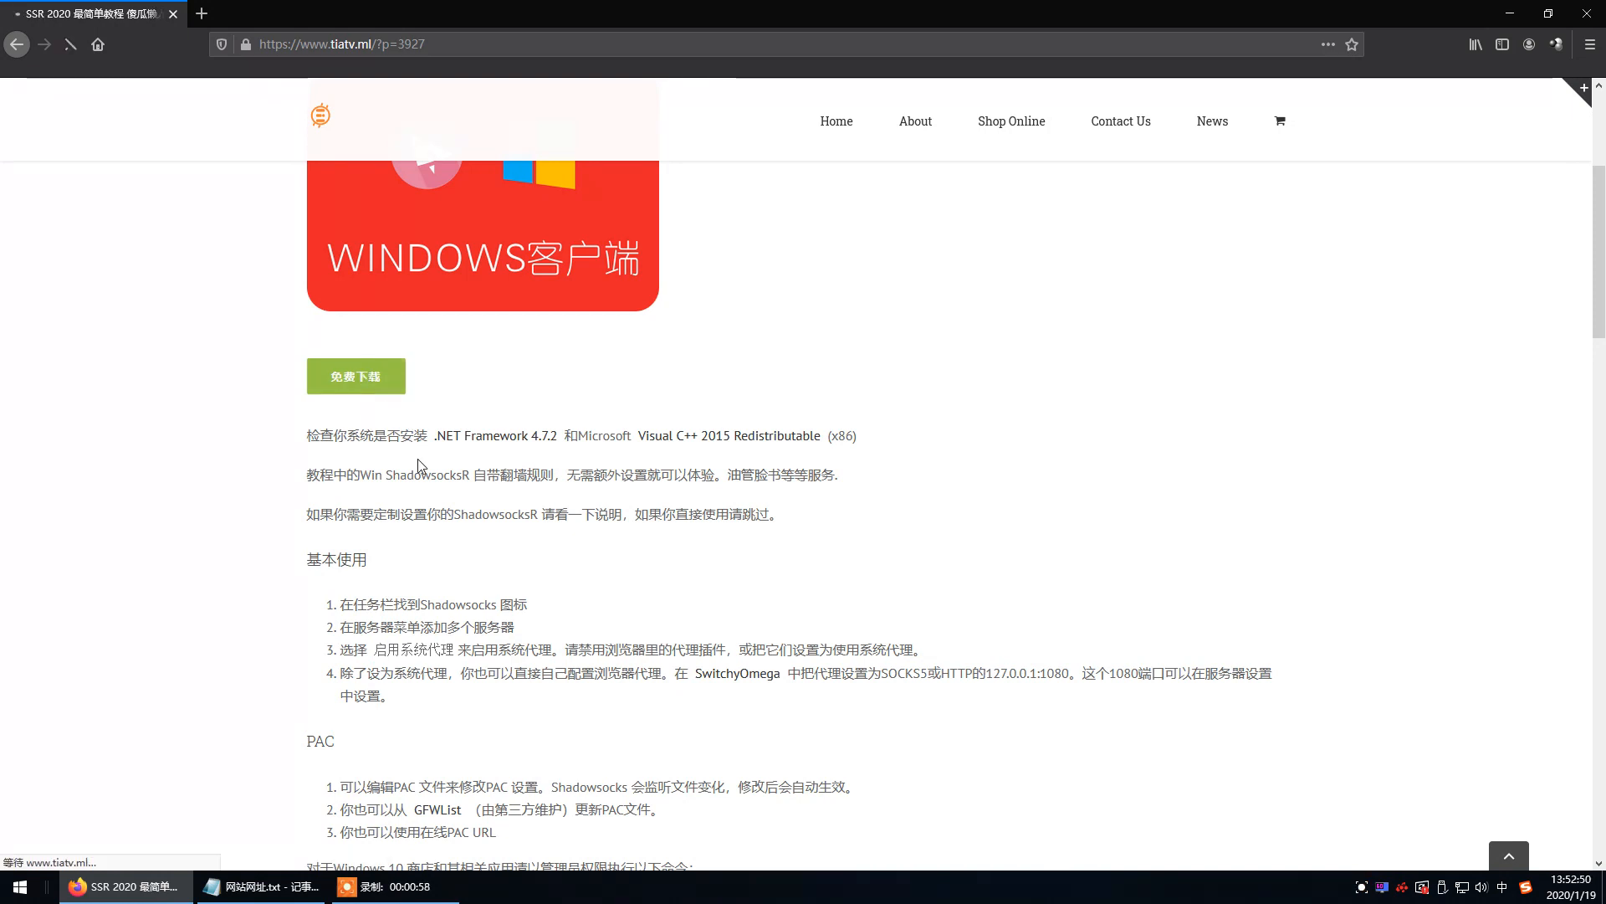
left_click(423, 394)
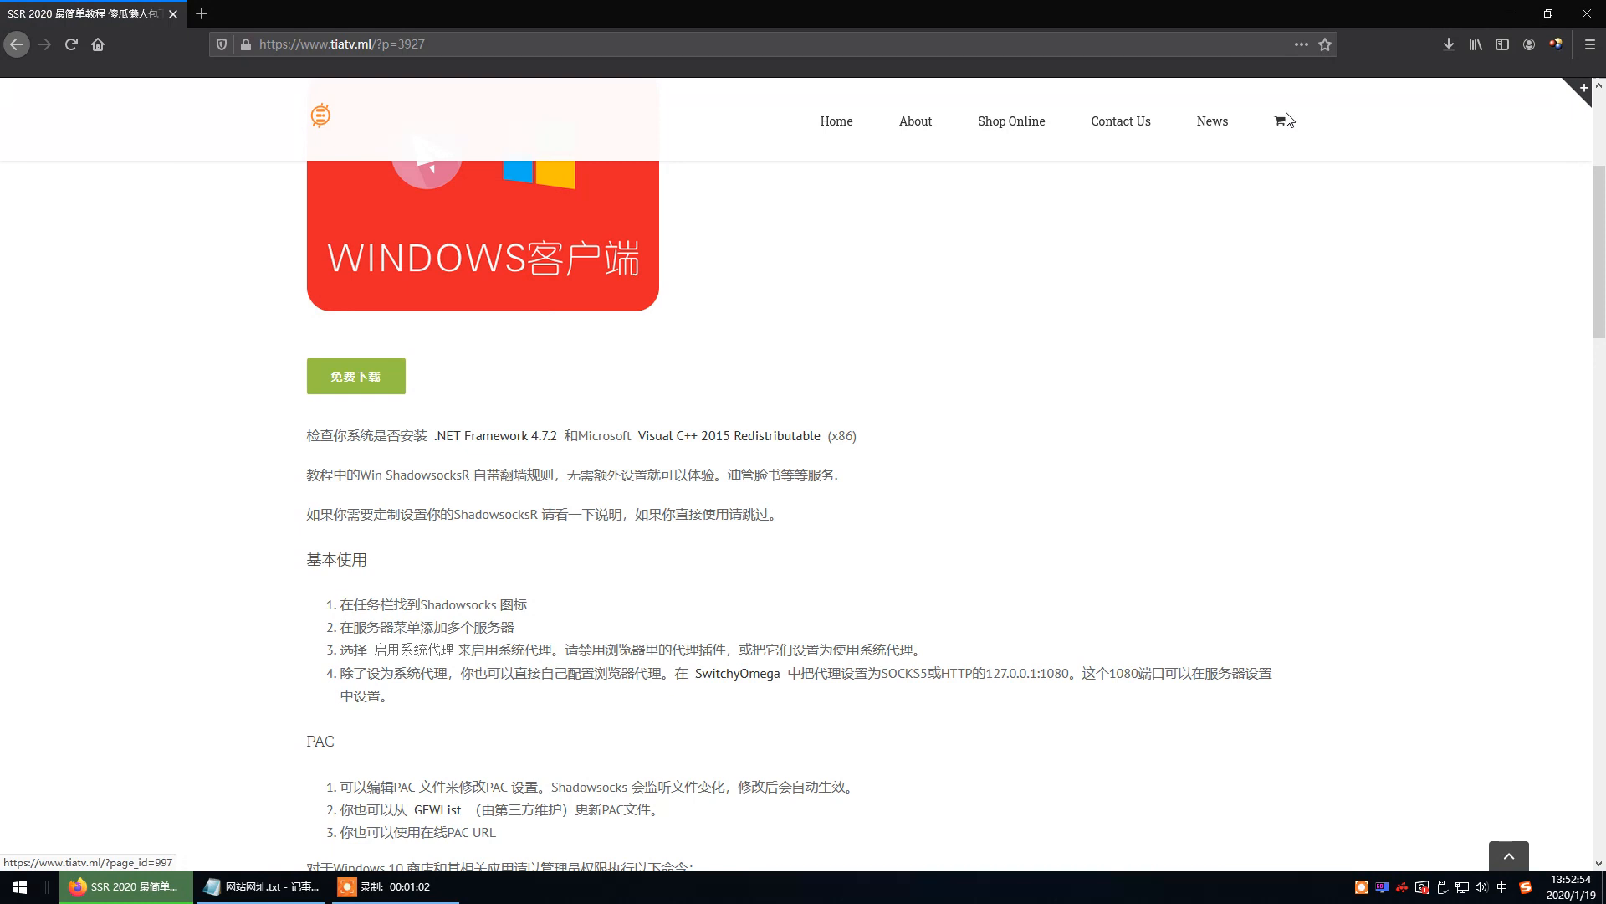
left_click(1448, 47)
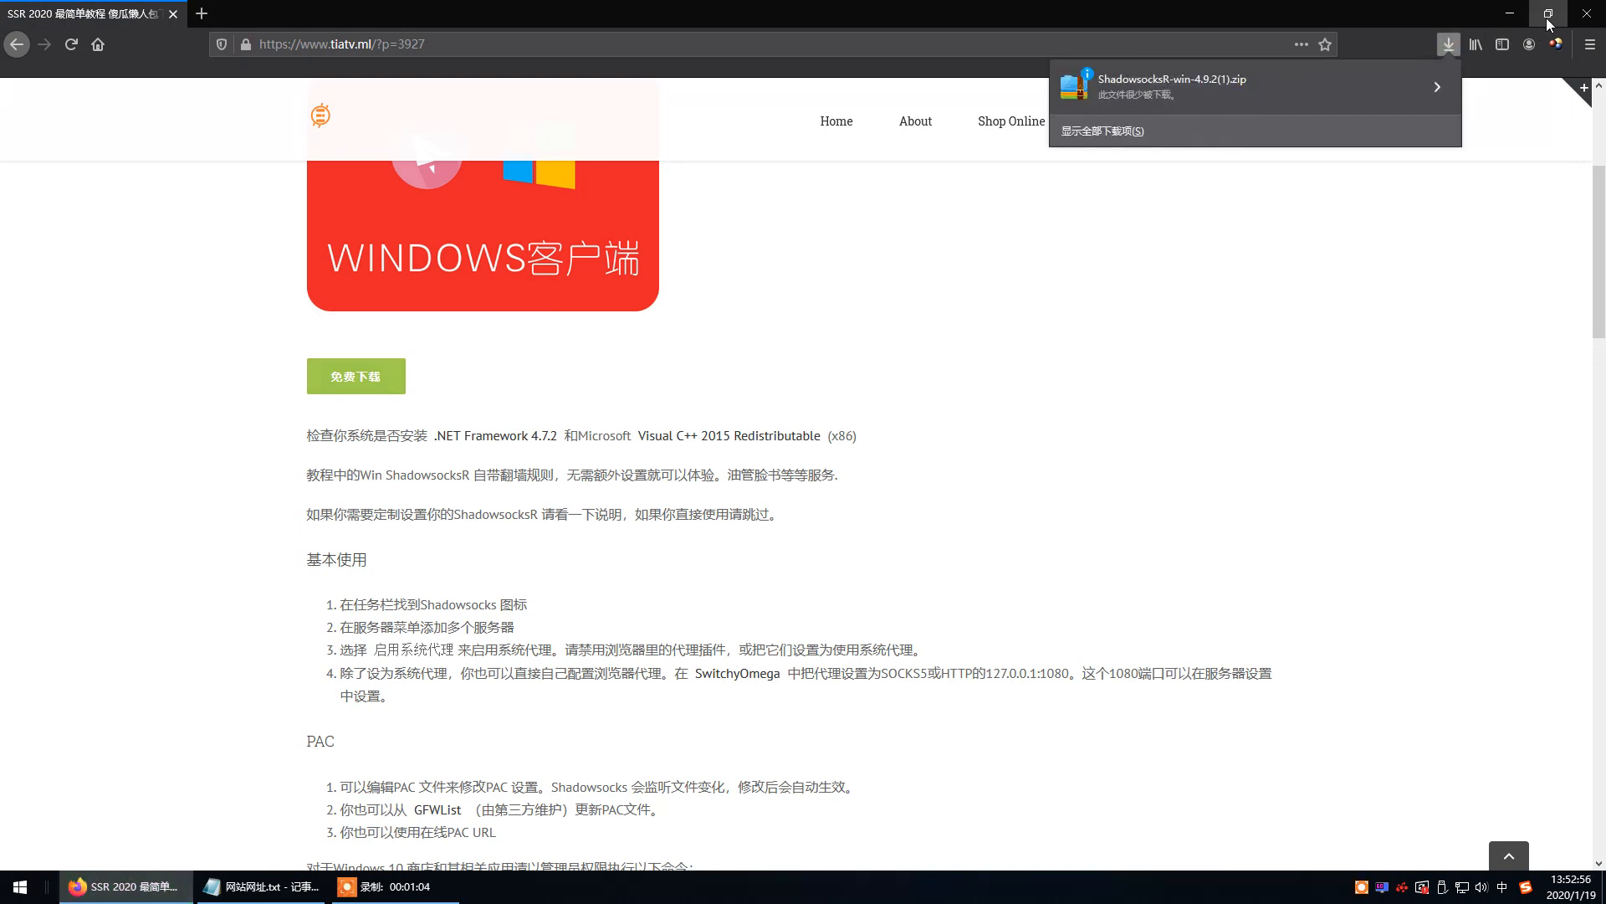
Restore the browser window to its smaller size and open the downloaded ShadowsocksR-win-4.9.2(1).zip despite the security warning.
left_click(1548, 15)
left_click(1194, 127)
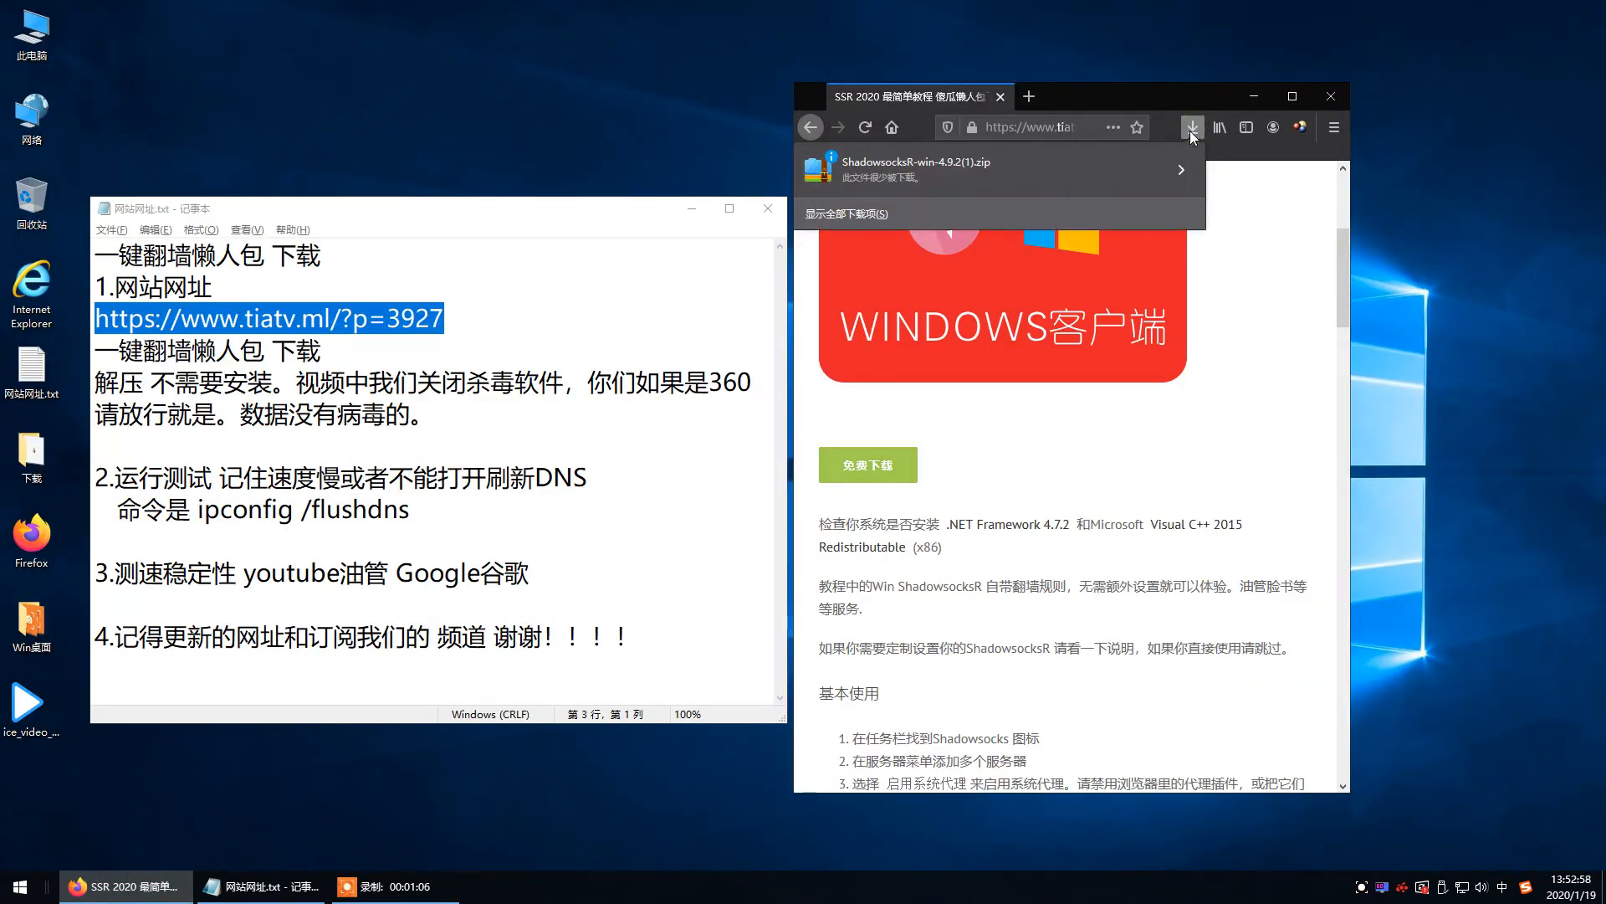
left_click(1068, 173)
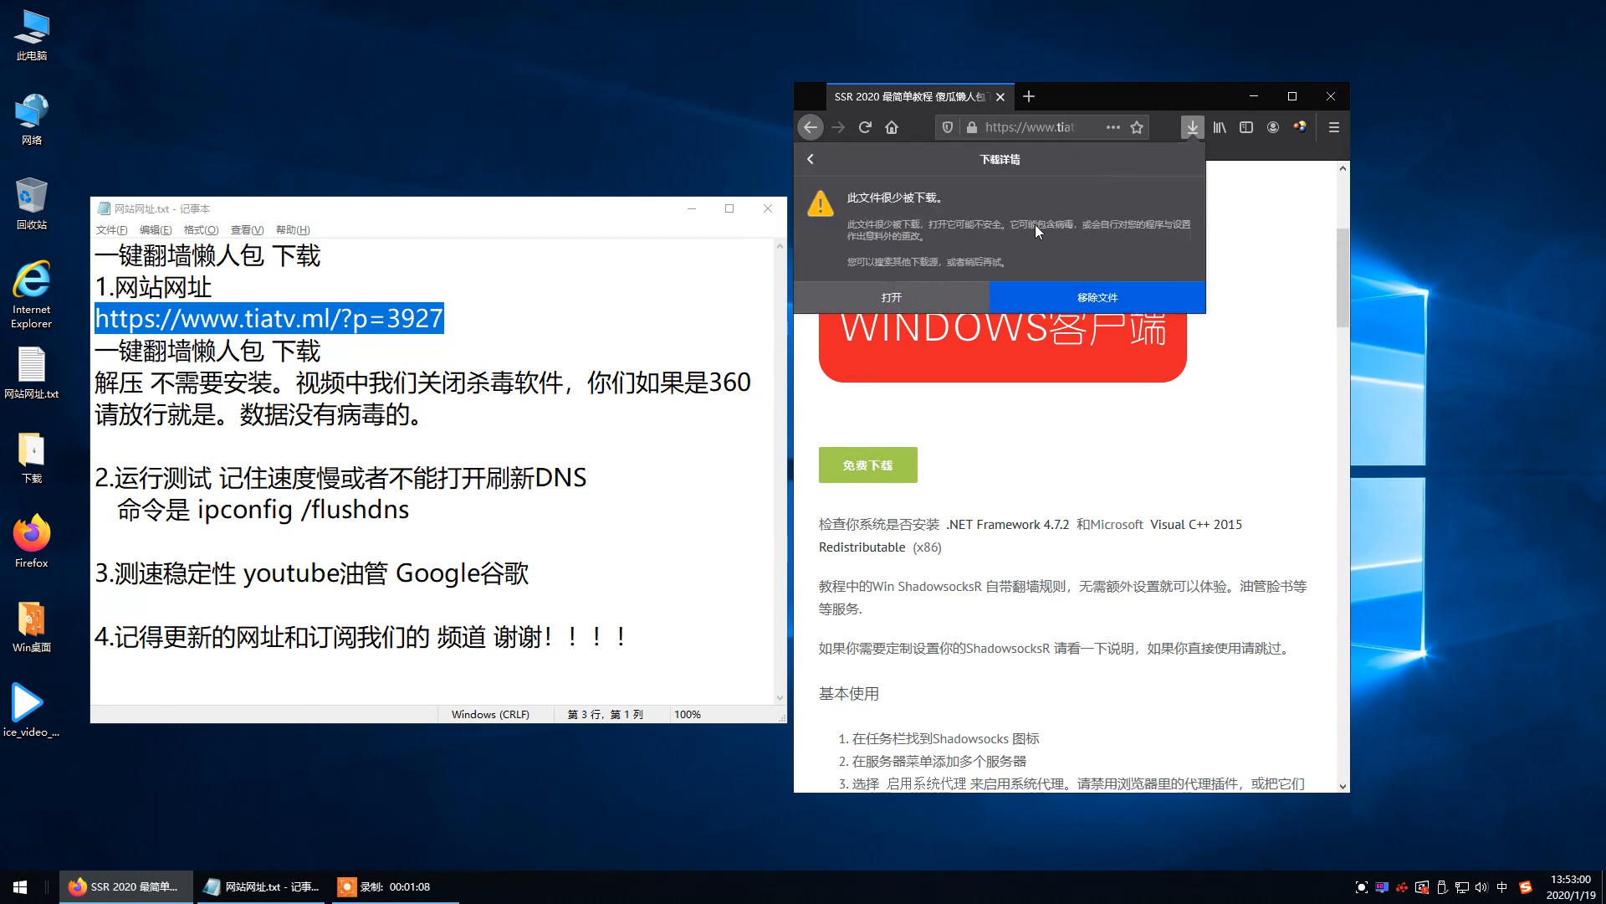
left_click(932, 292)
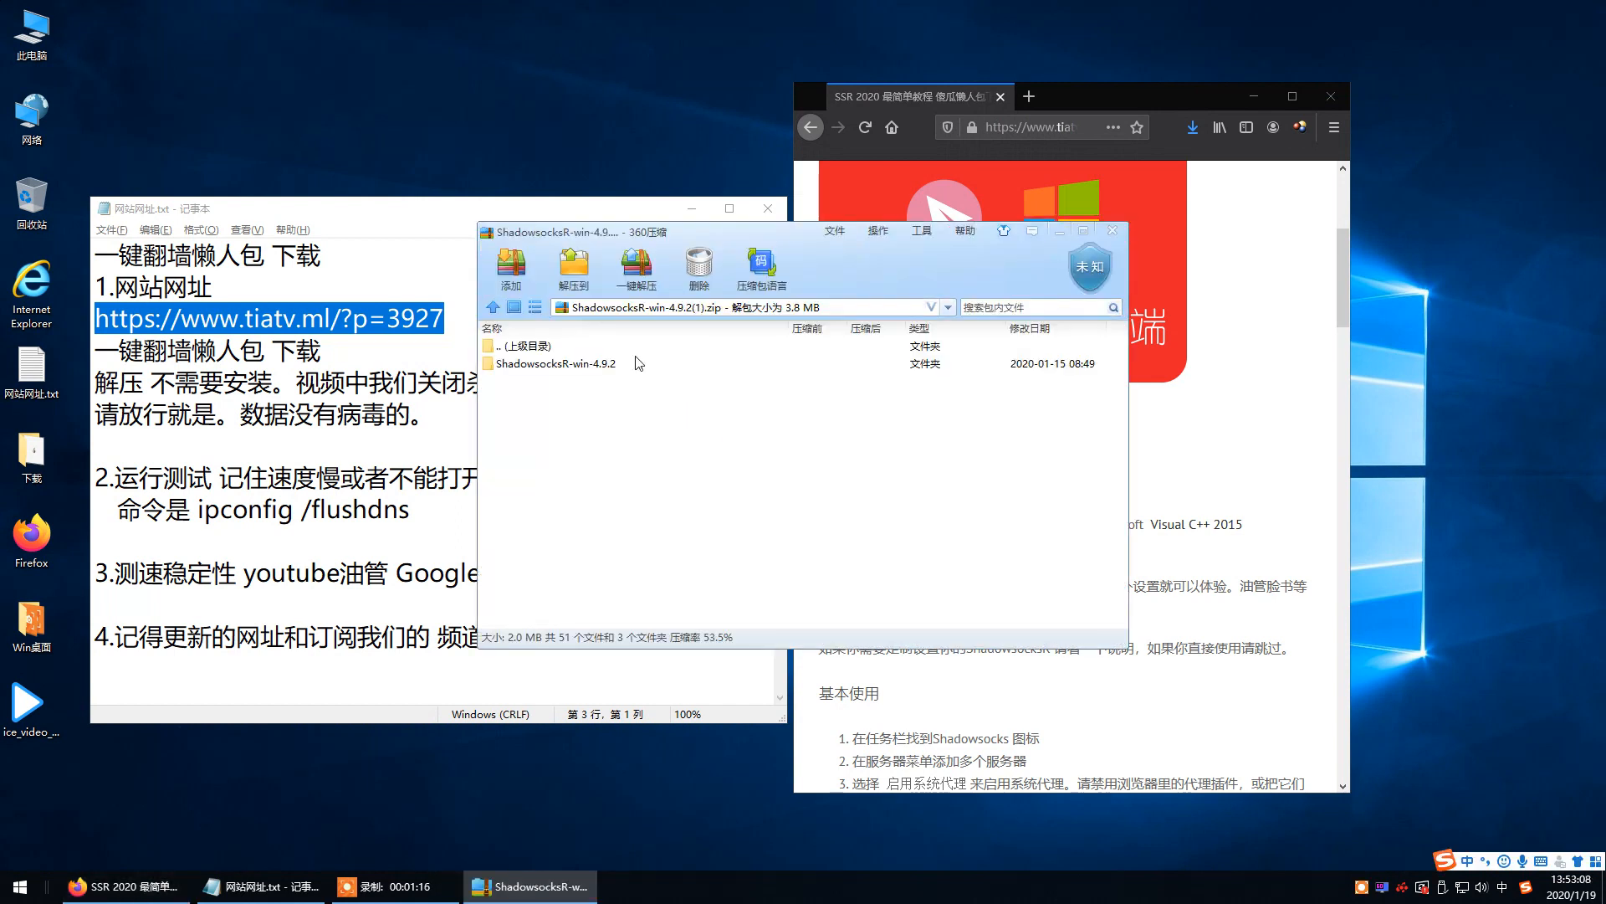
Extract the archive to the proposed ShadowsocksR-win-4.9.2(1) folder and open the extracted ShadowsocksR-win-4.9.2 subfolder.
left_click(574, 268)
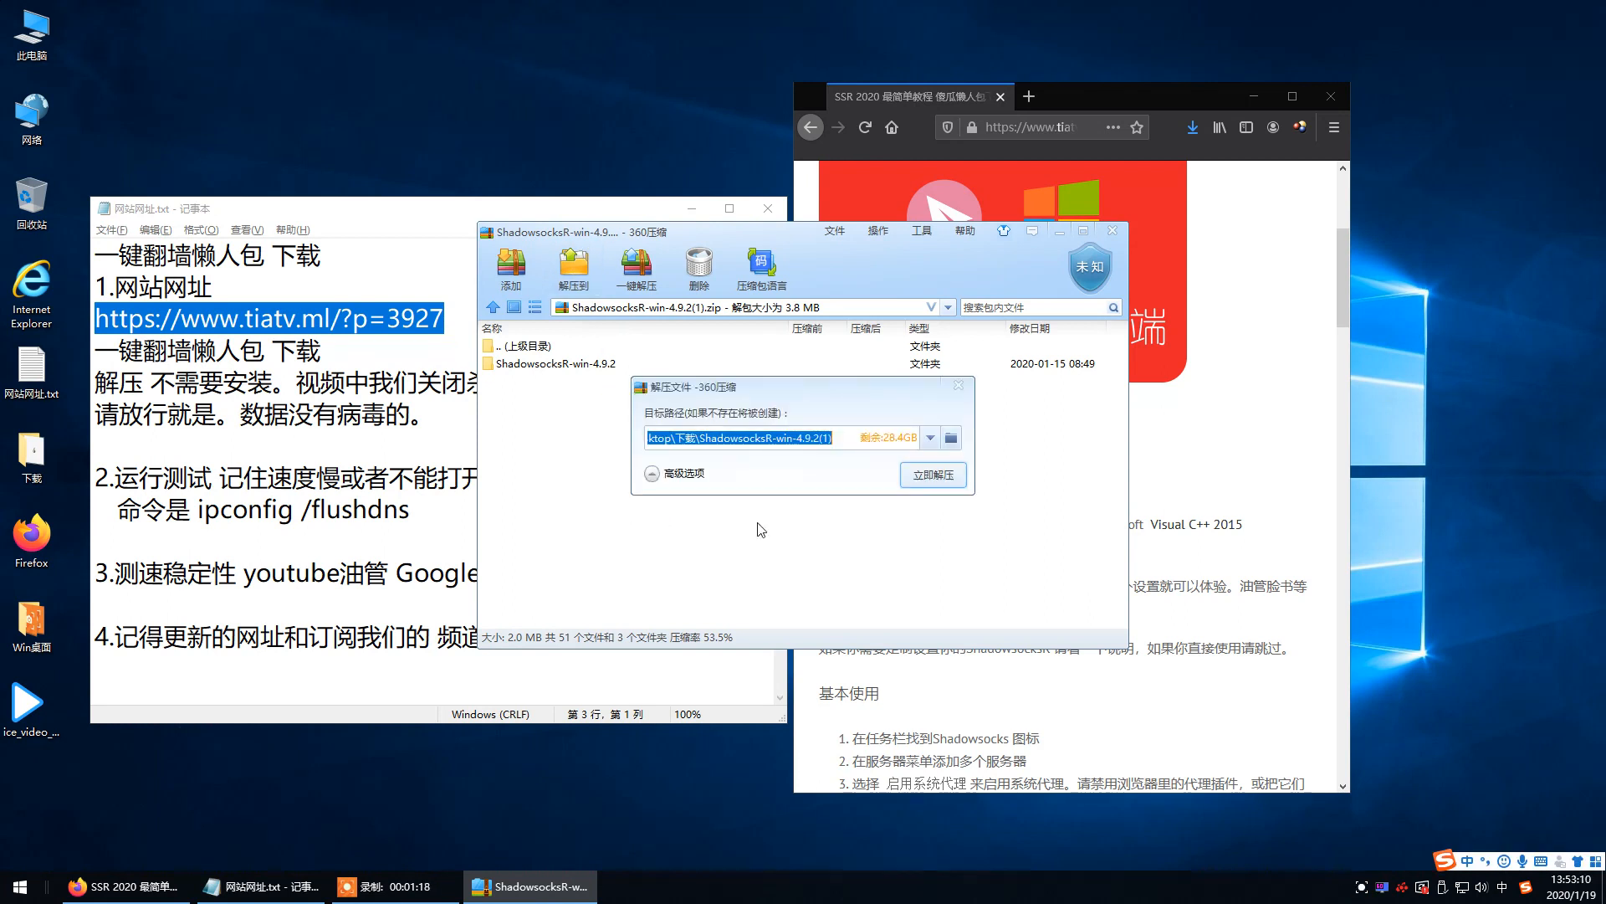
left_click(917, 476)
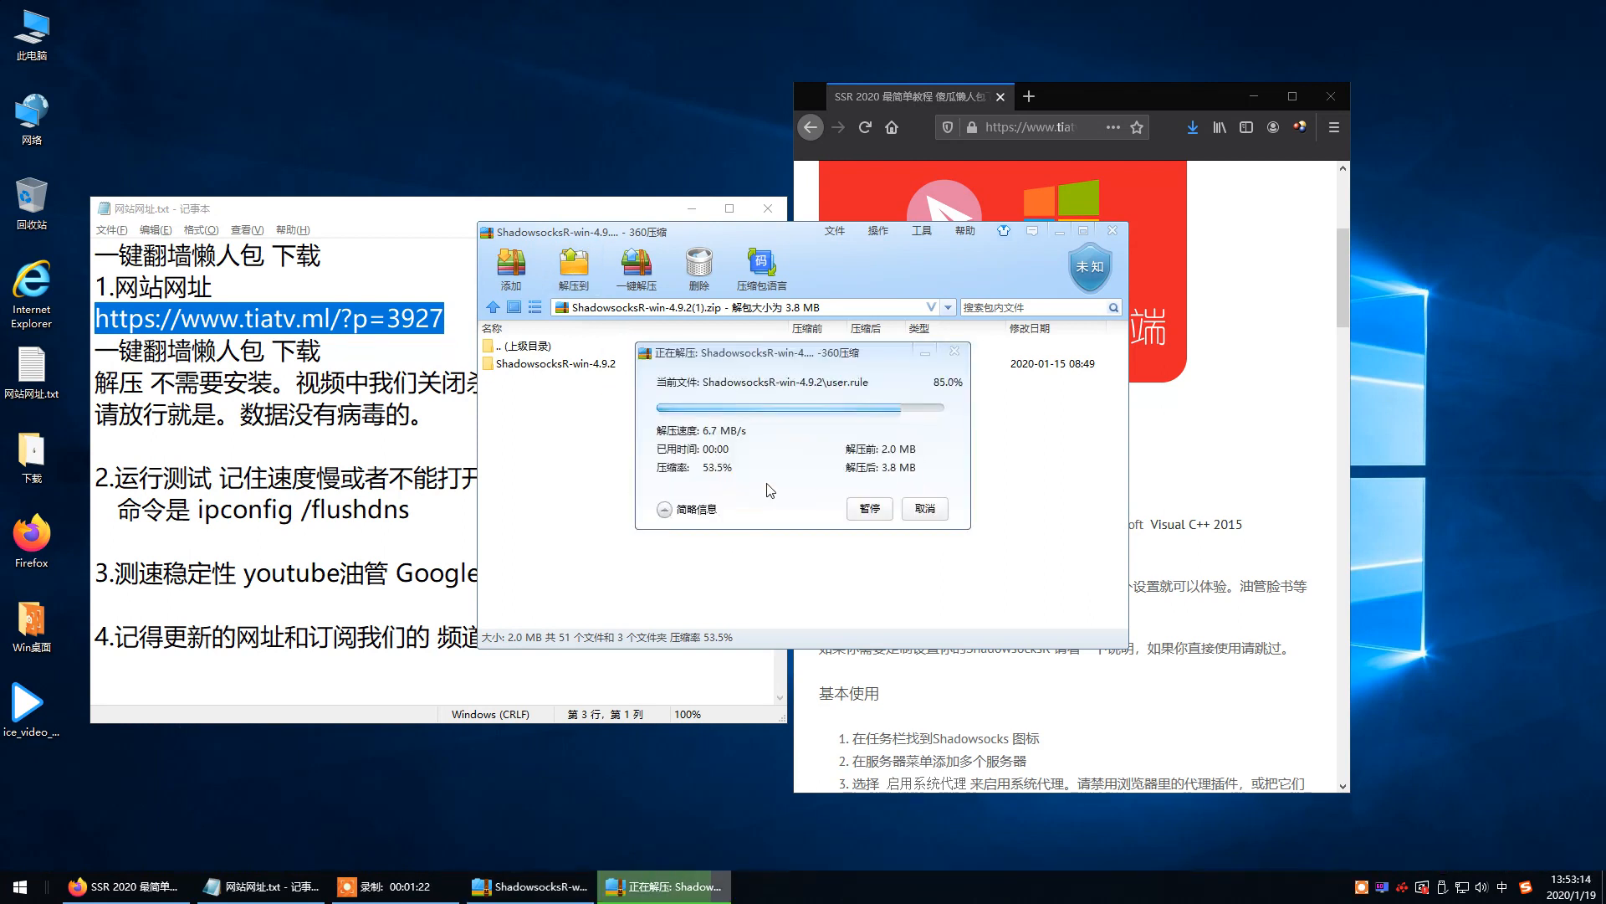
double_click(629, 380)
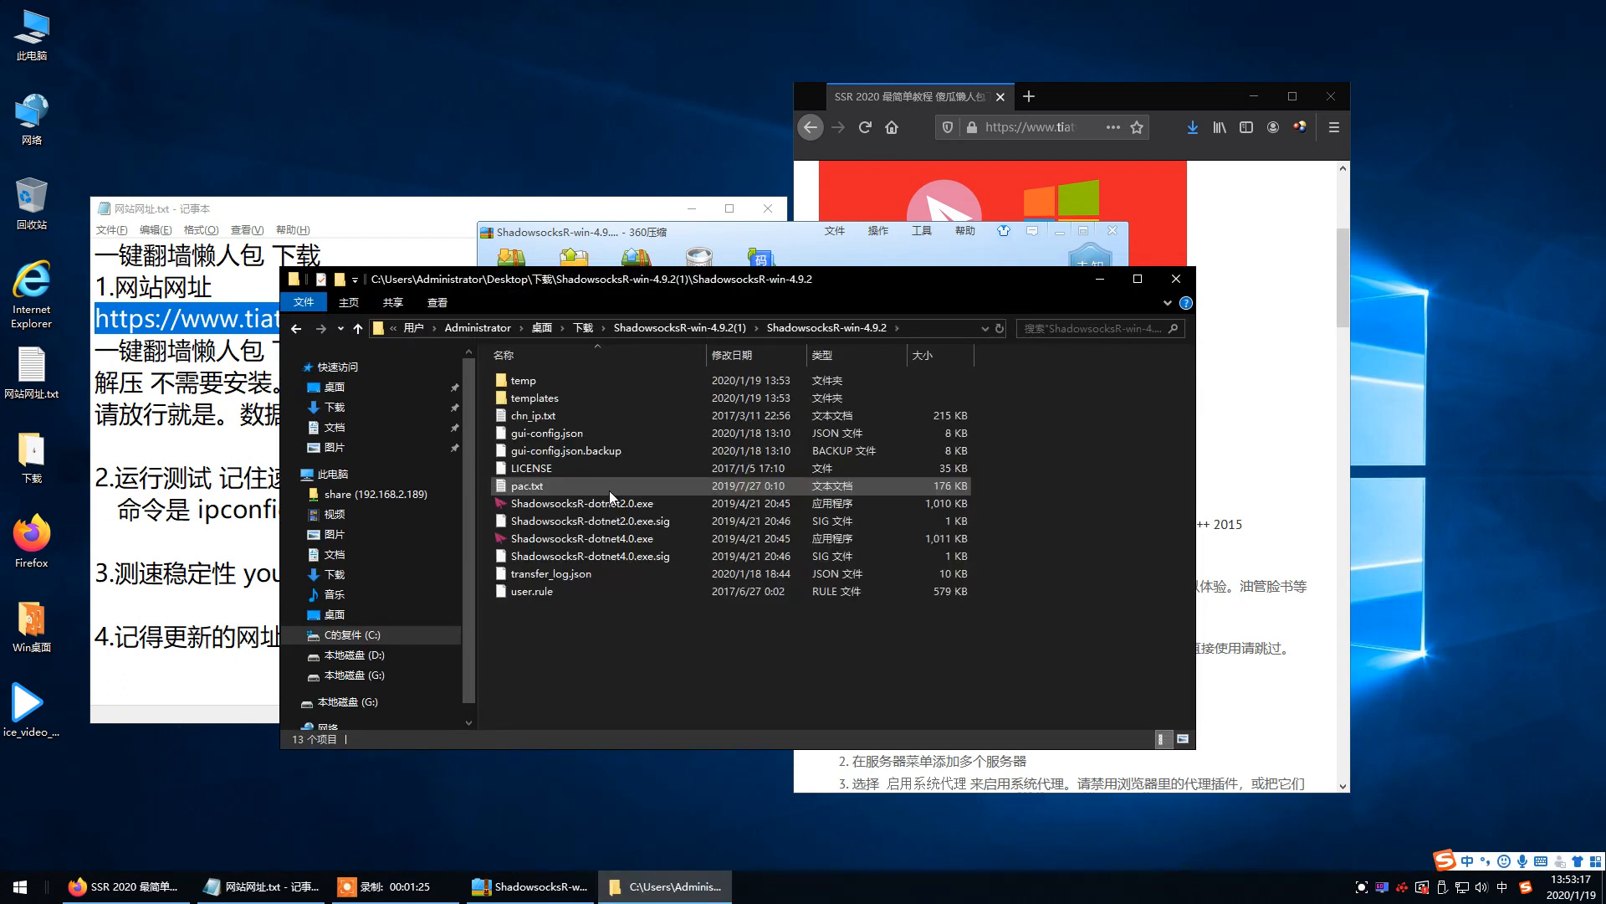
Launch ShadowsocksR-dotnet4.0.exe and open its server connection statistics (服务器连接统计) window, moving it lower on the desktop.
left_click(599, 539)
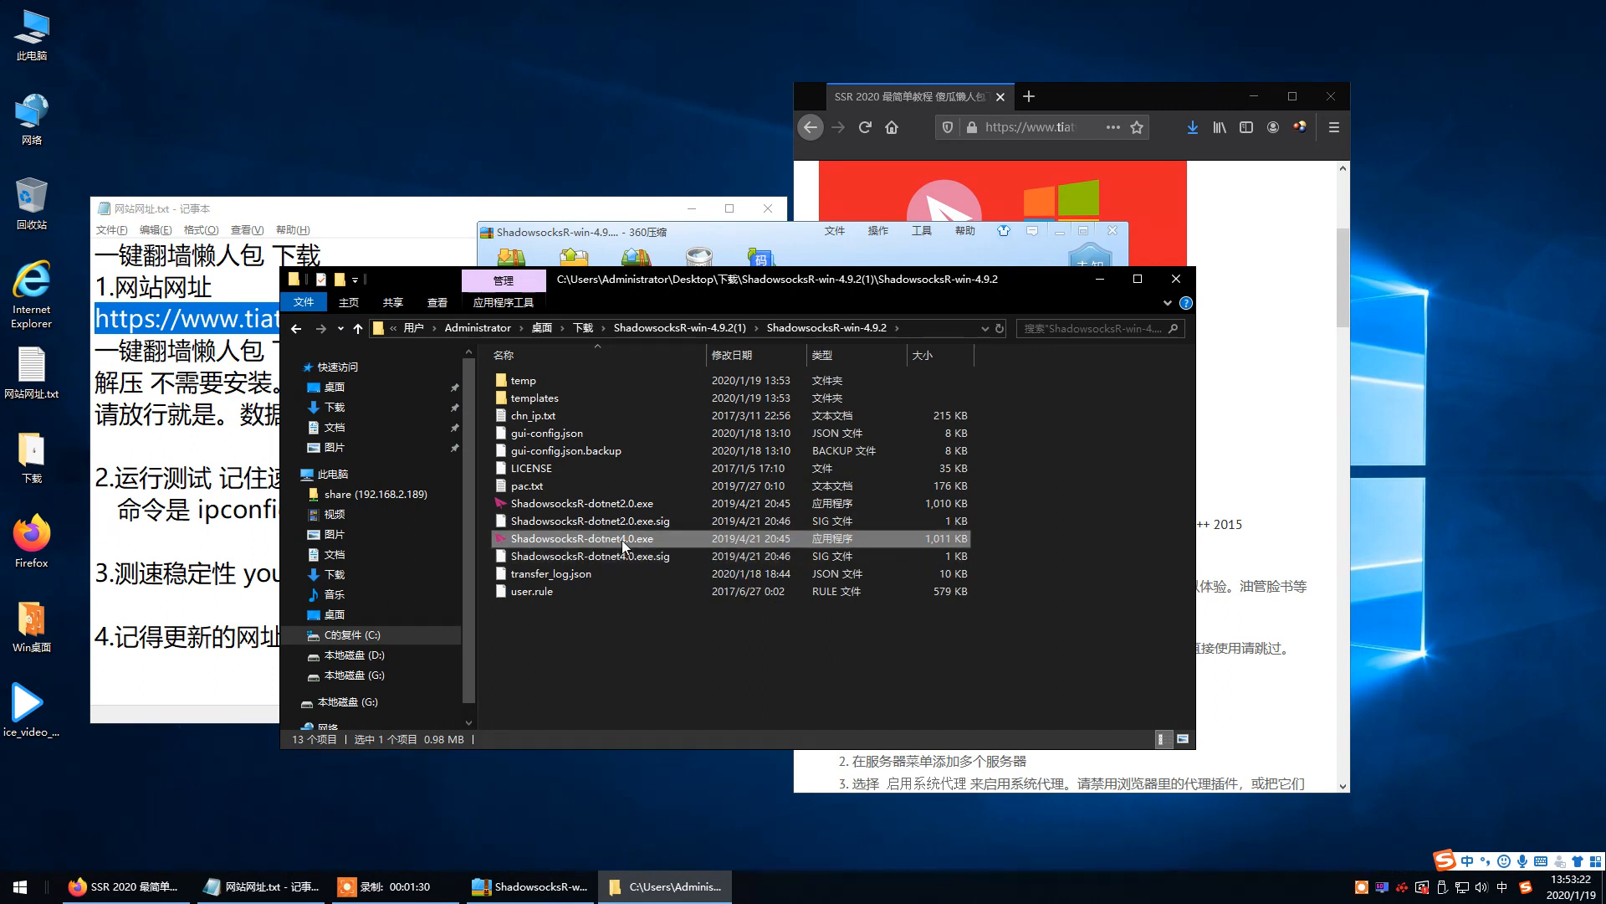
double_click(621, 540)
right_click(1341, 886)
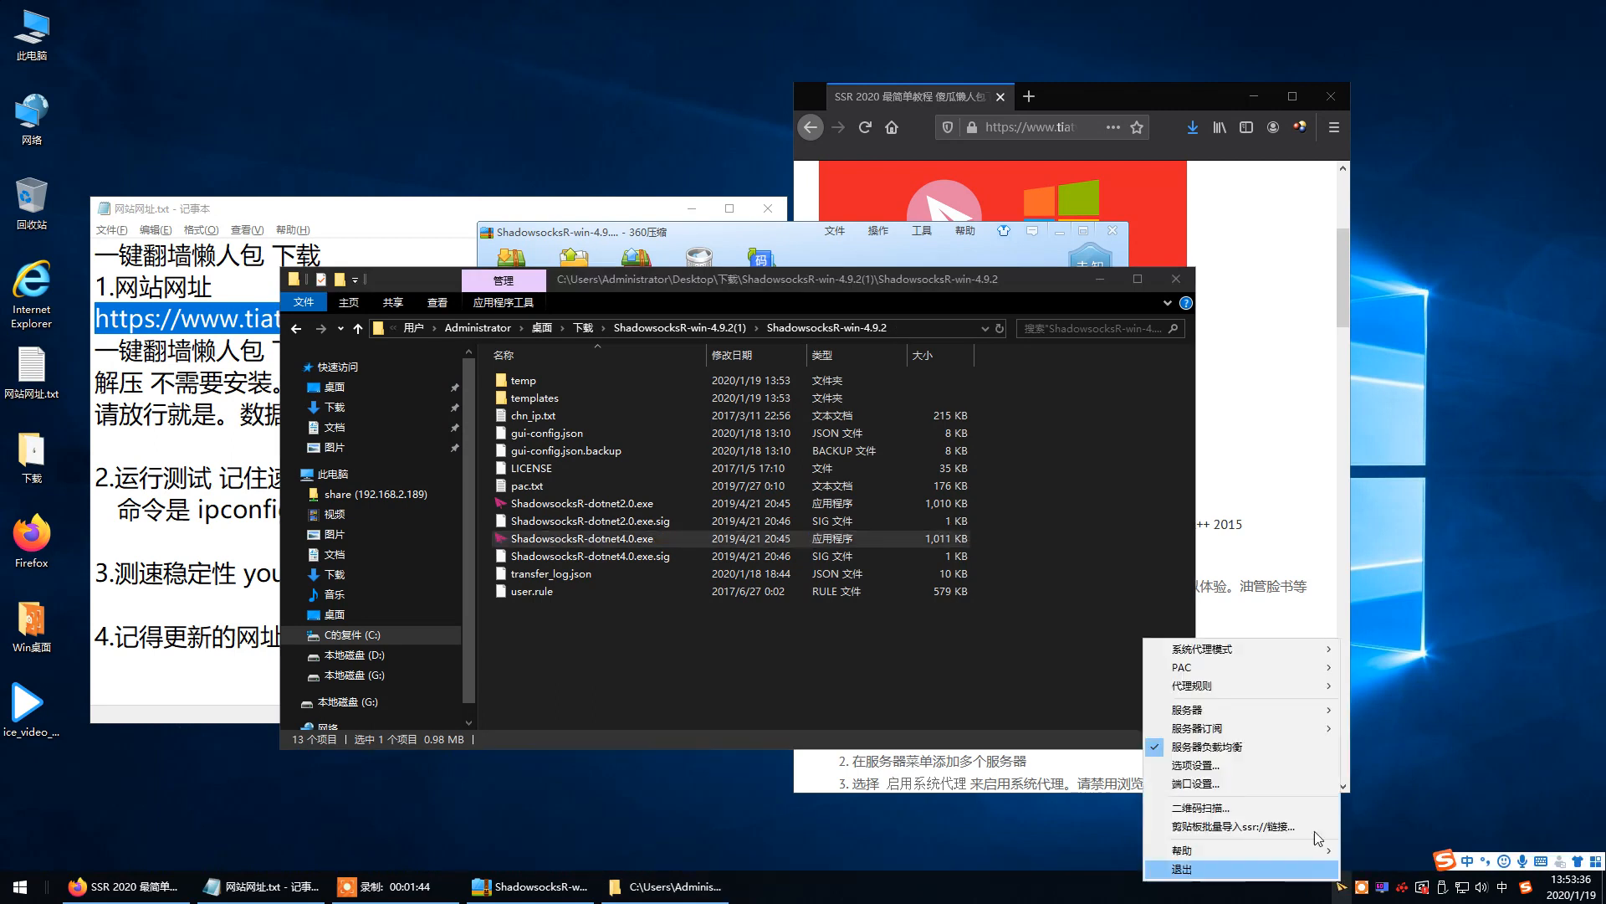
mouse_move(1252, 711)
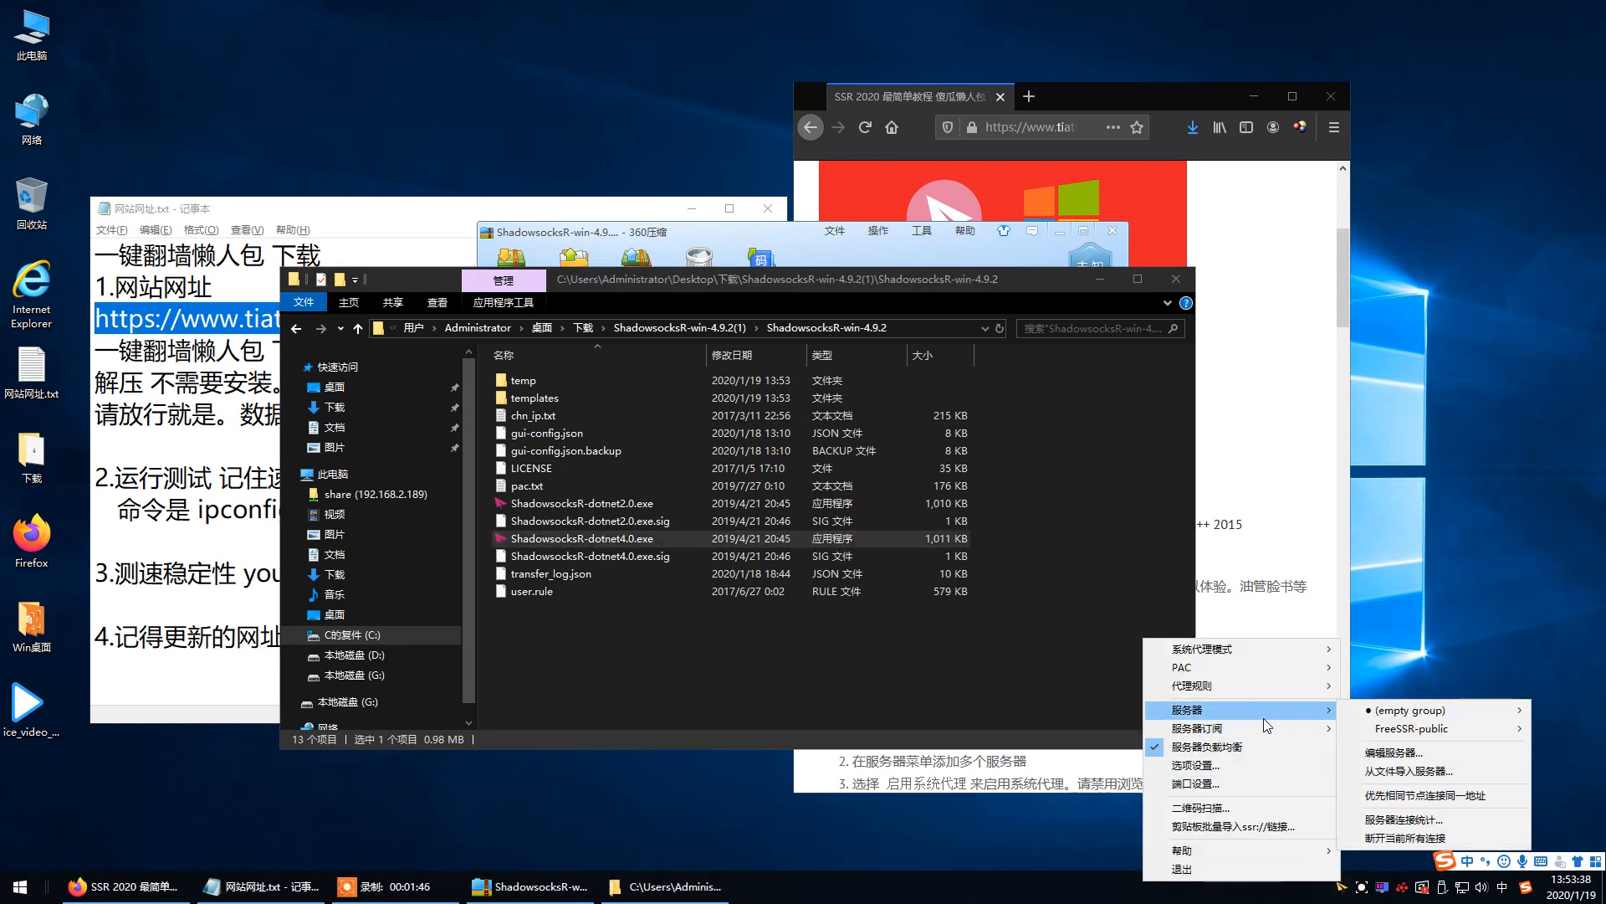
left_click(1378, 817)
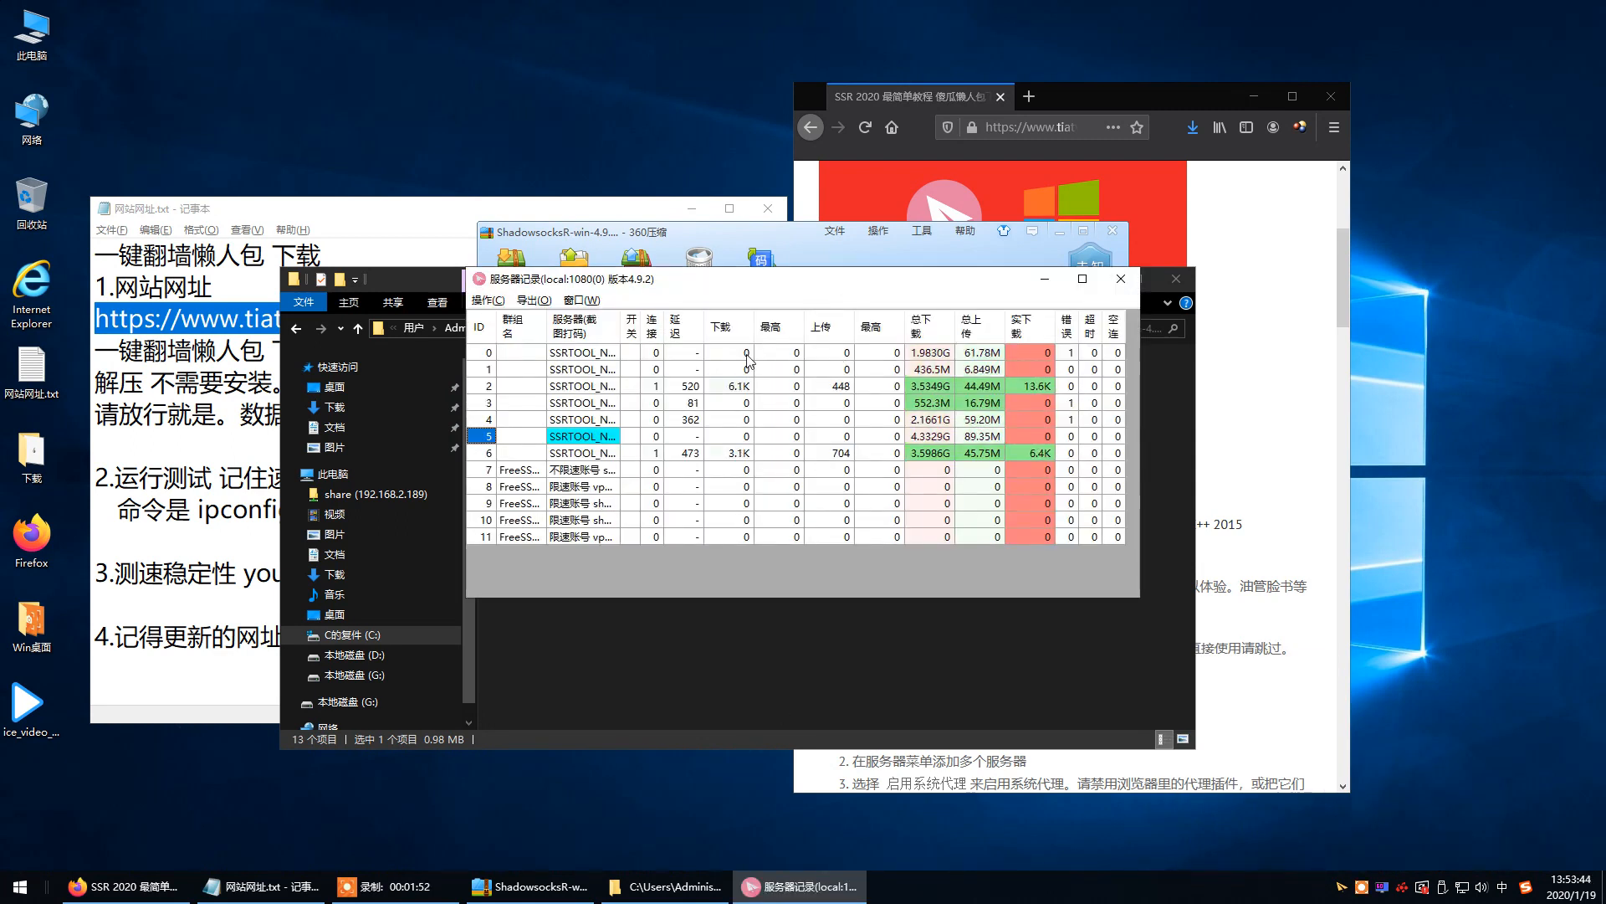
left_click_drag(743, 346, 704, 362)
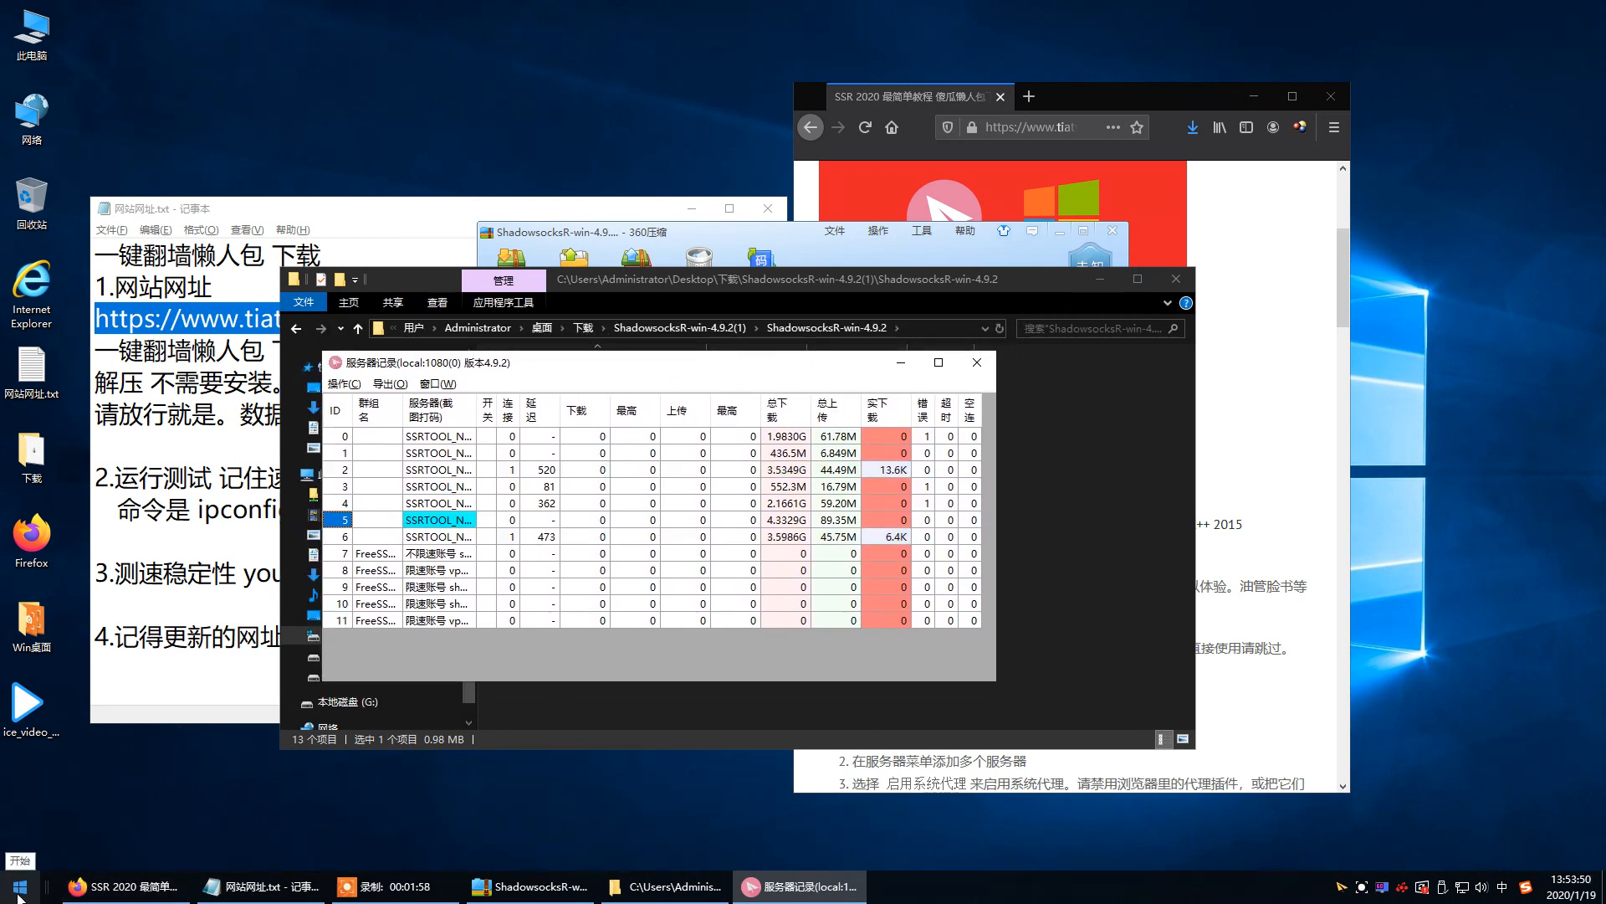
Open a Command Prompt by running cmd.
key("super+r")
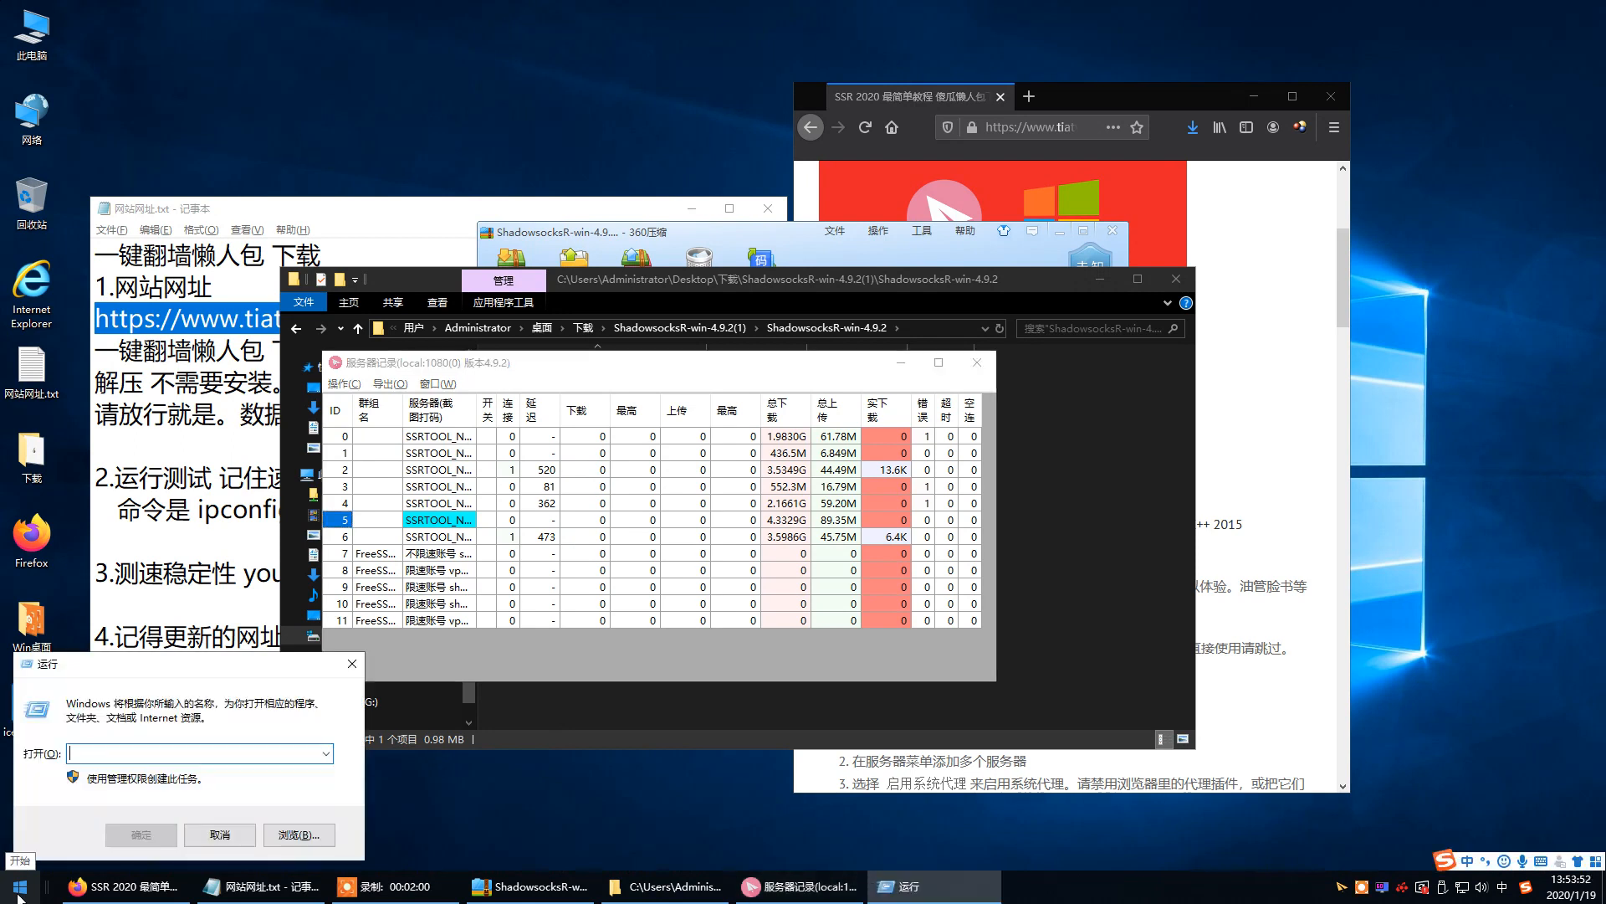
type("cmd")
key("Return")
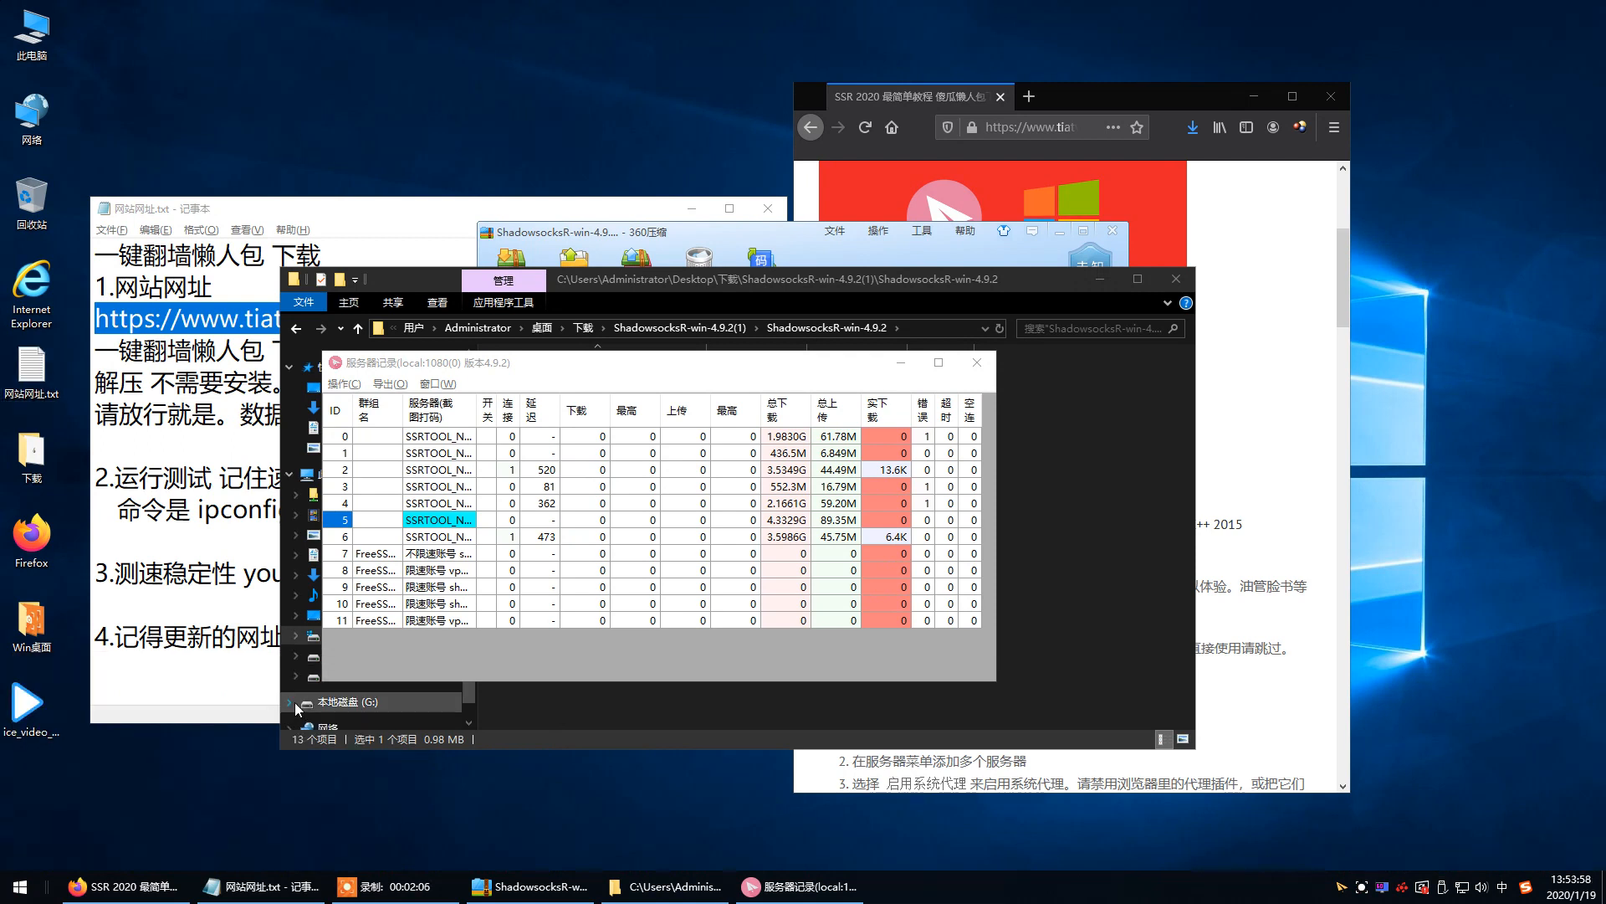
Copy ipconfig /flushdns from the Notepad notes, run it in the Command Prompt, and close that window.
left_click(176, 442)
left_click_drag(192, 510, 416, 512)
right_click(394, 512)
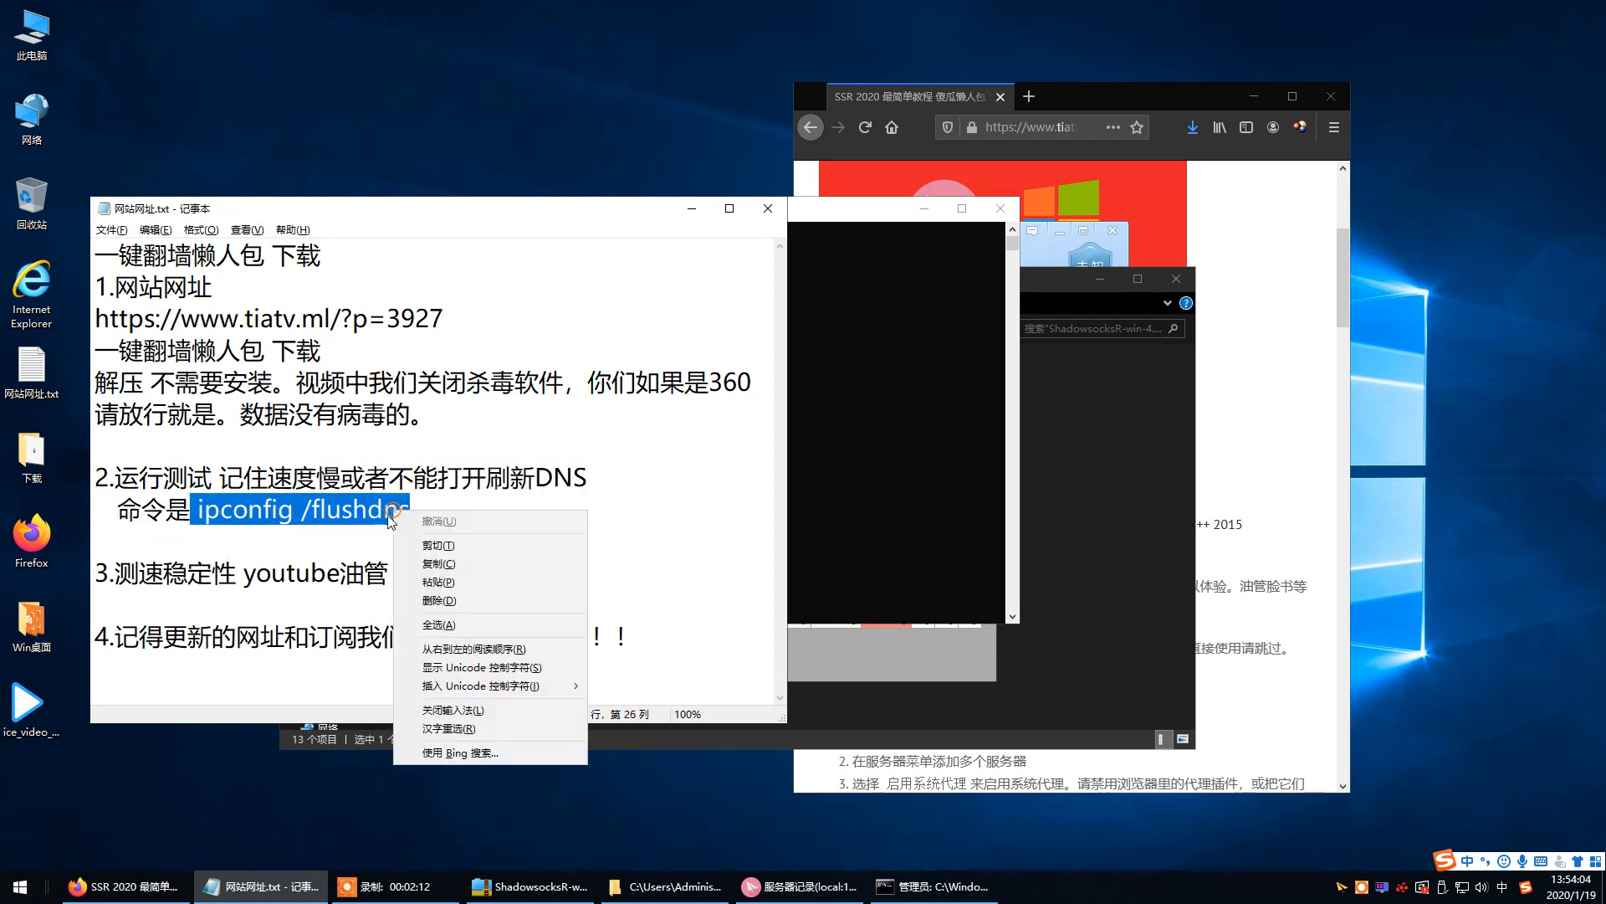
left_click(420, 566)
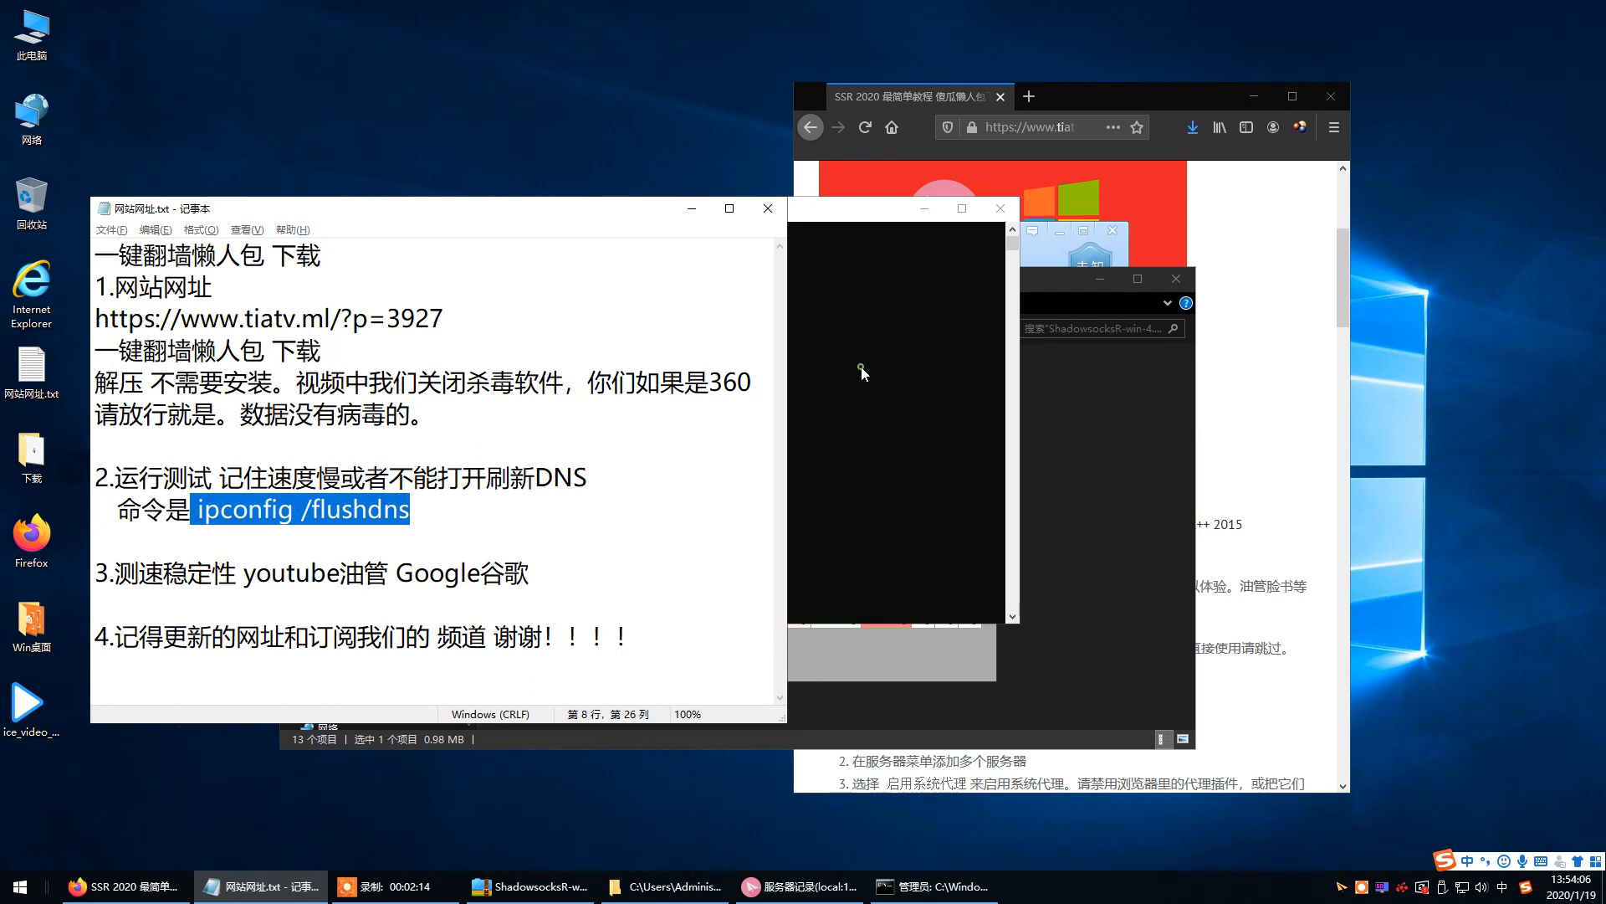
left_click(866, 368)
right_click(526, 394)
key("Return")
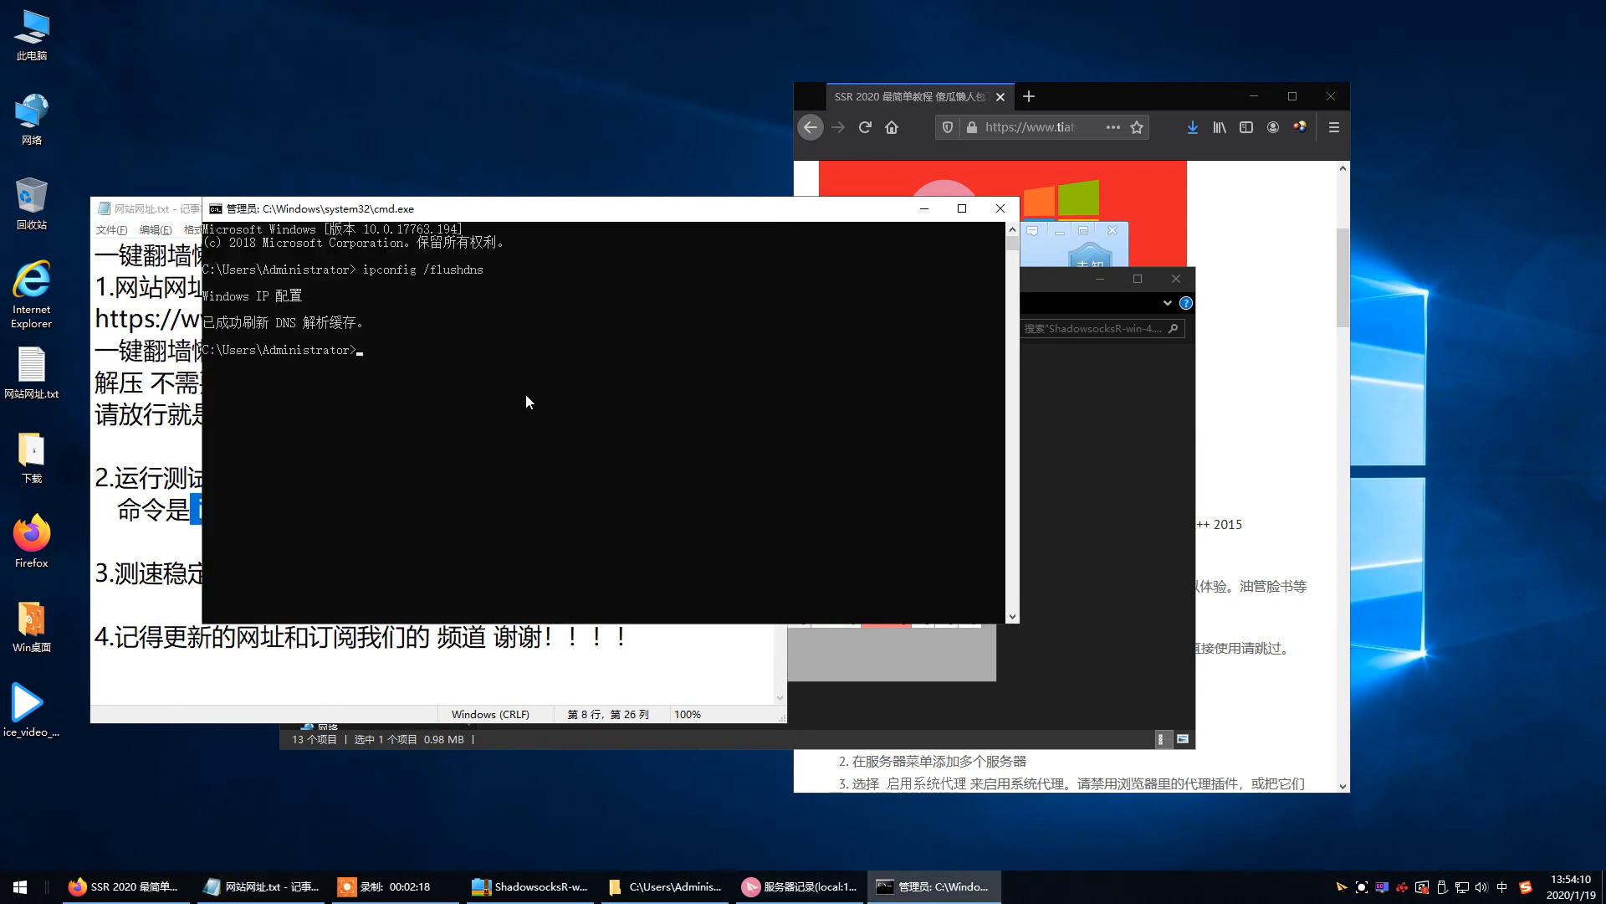
left_click(999, 209)
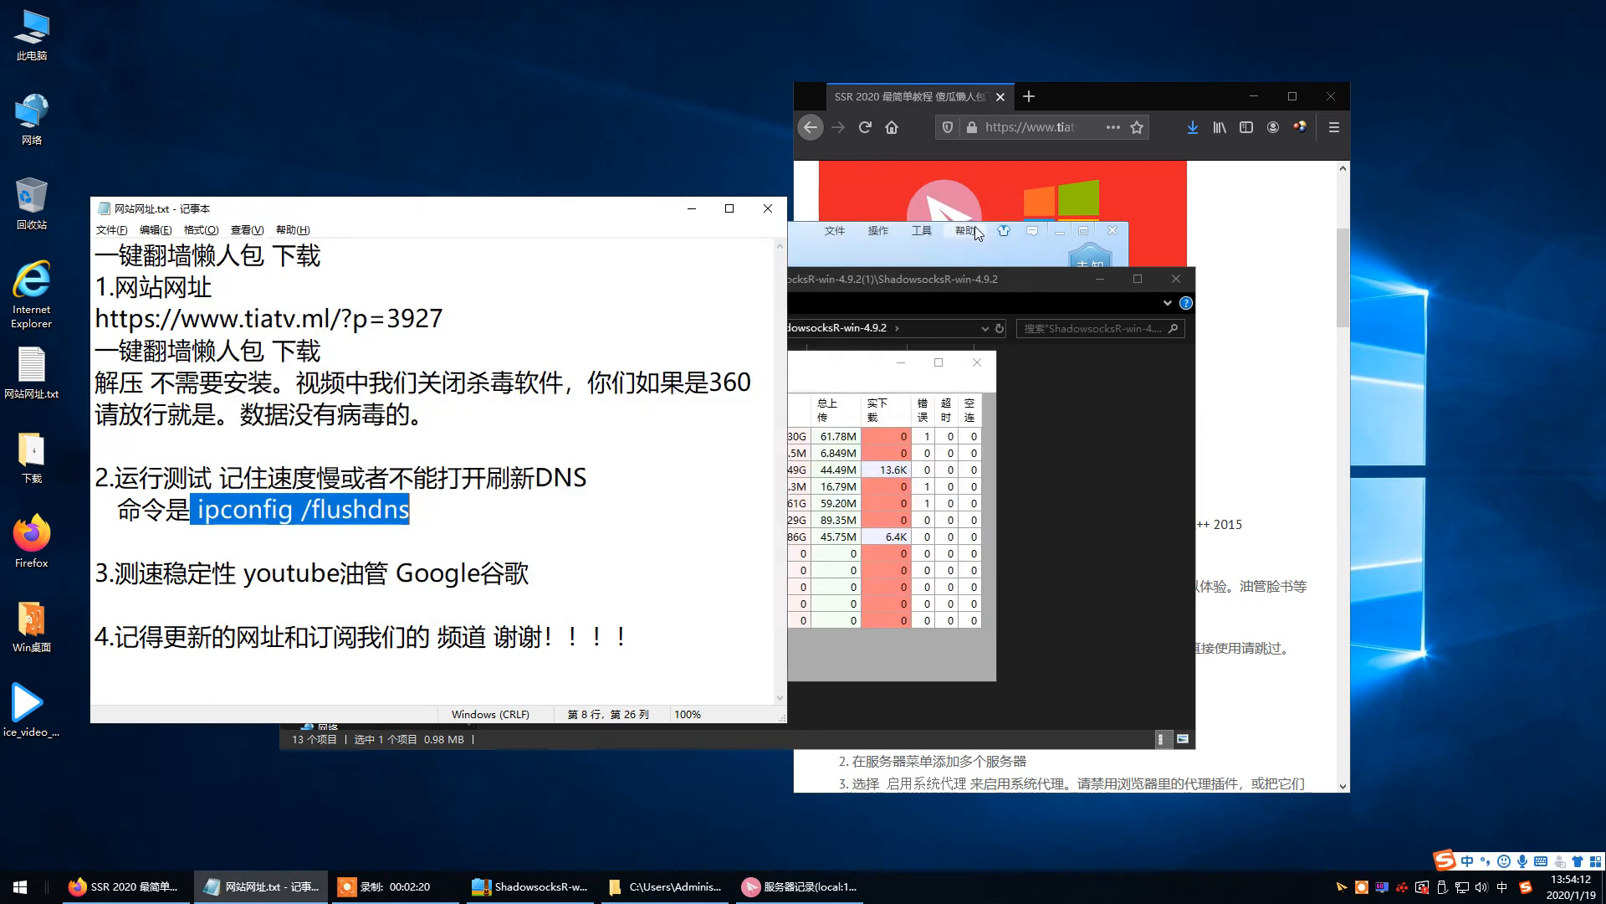
left_click(1082, 97)
left_click(1052, 130)
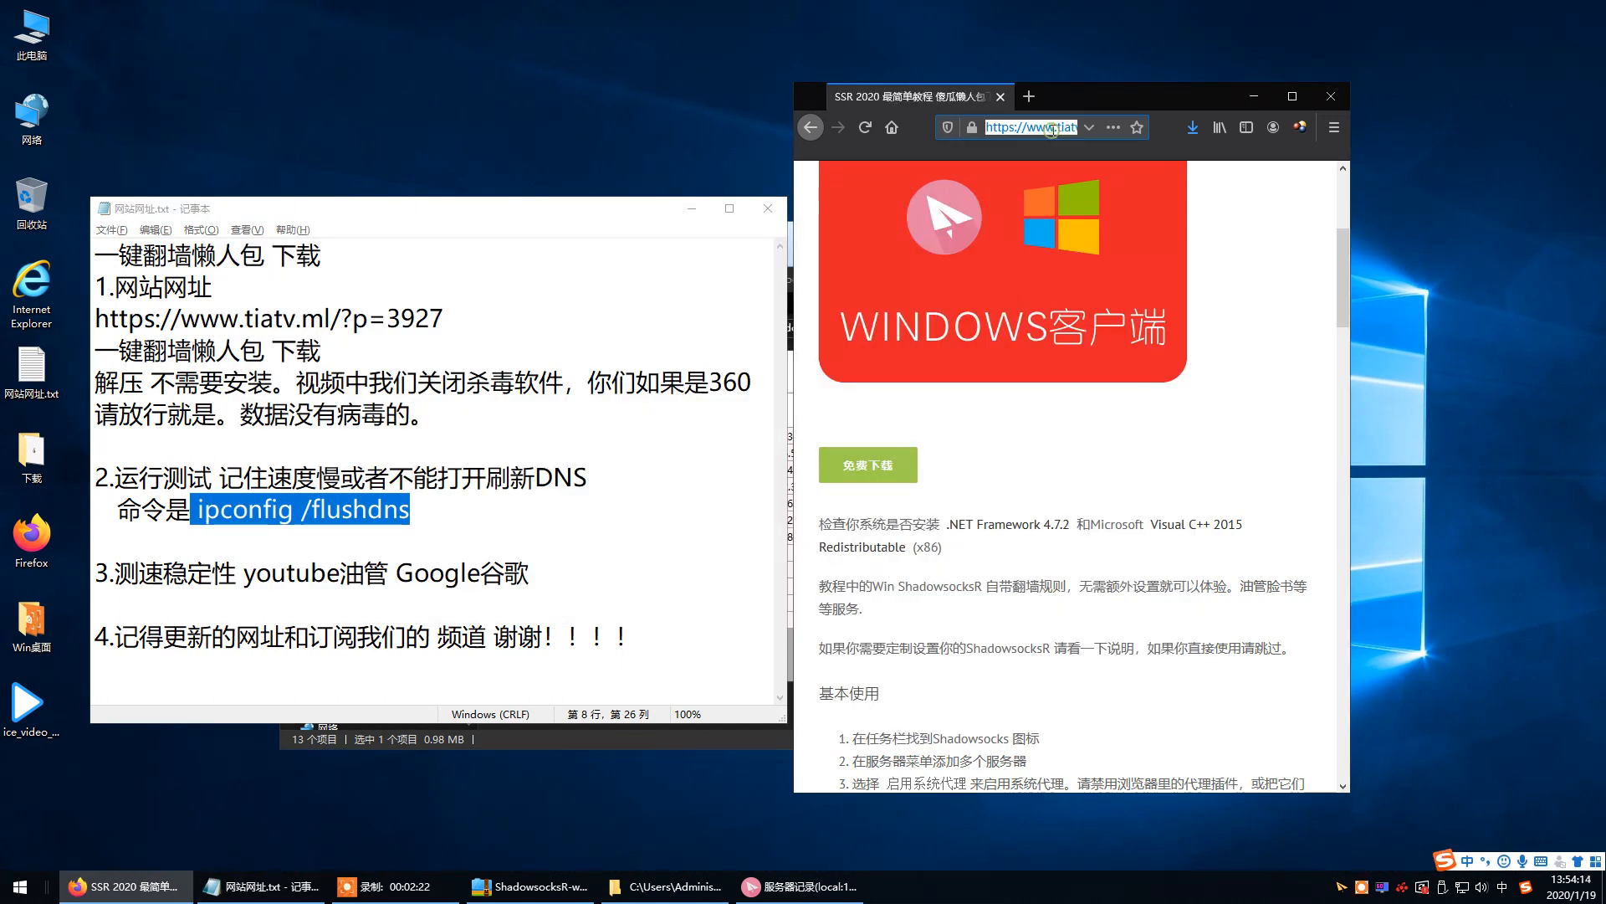
key("Return")
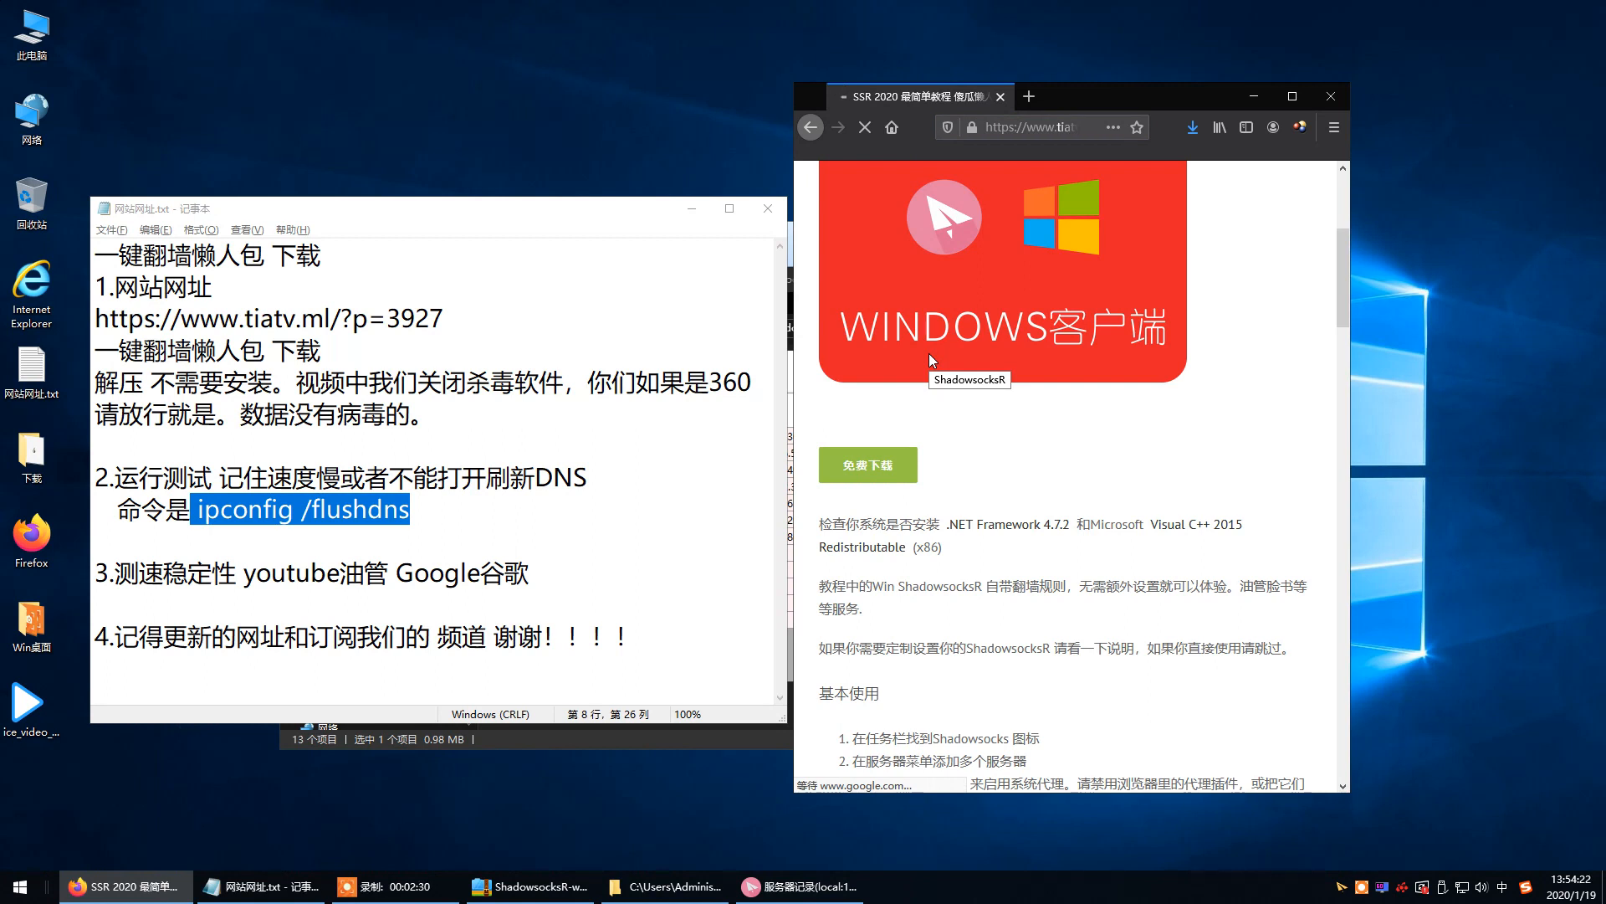
left_click(772, 888)
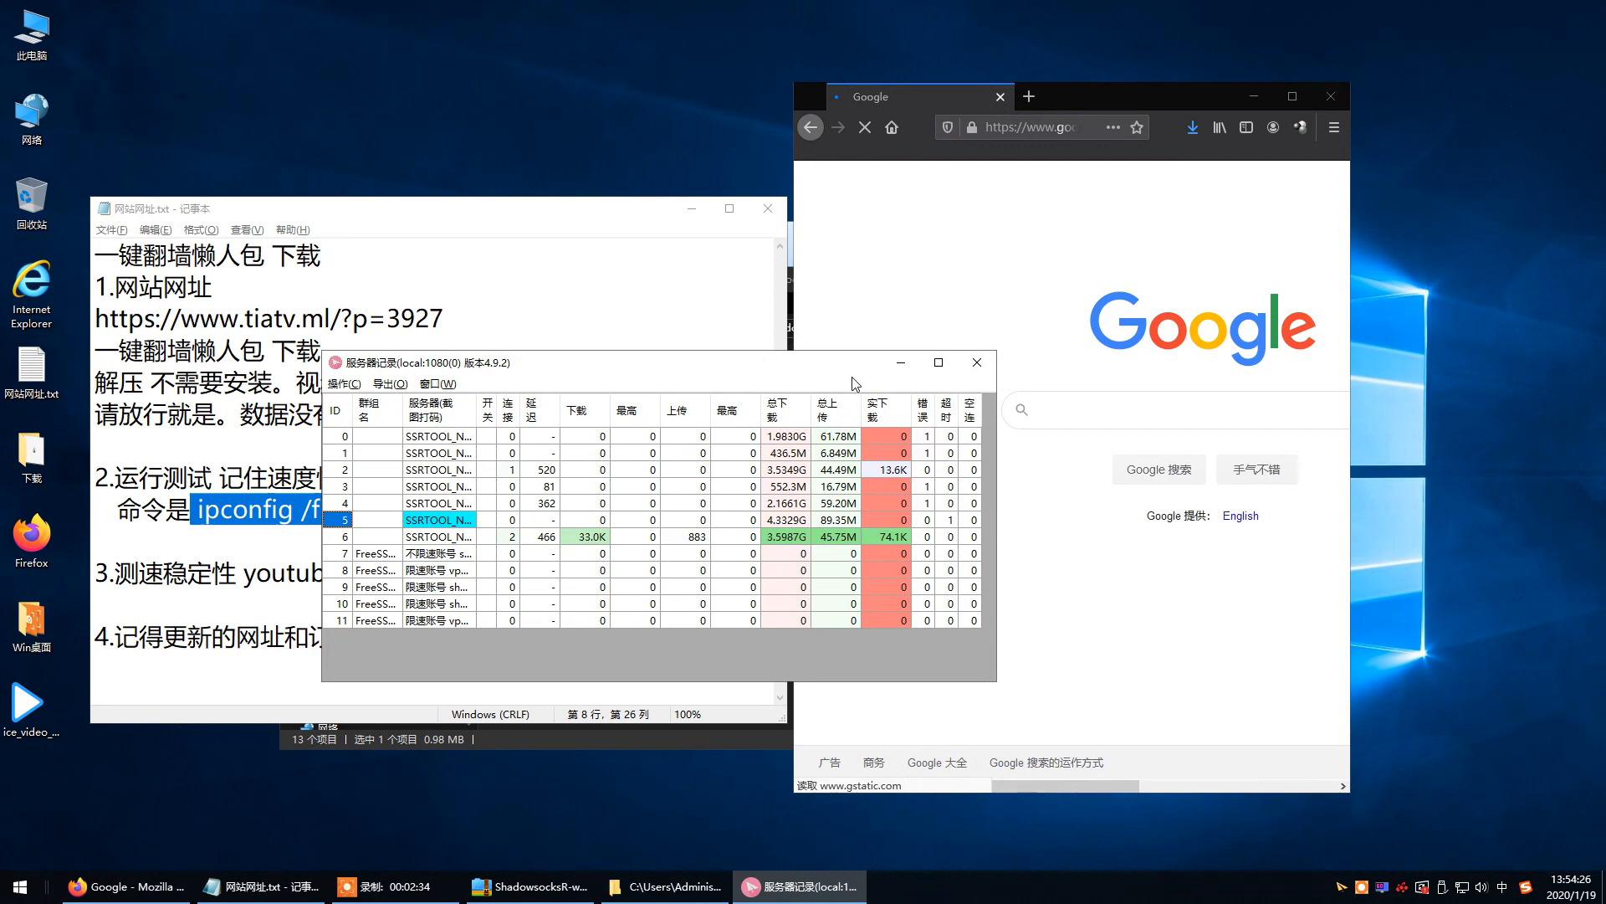
left_click_drag(818, 371, 621, 512)
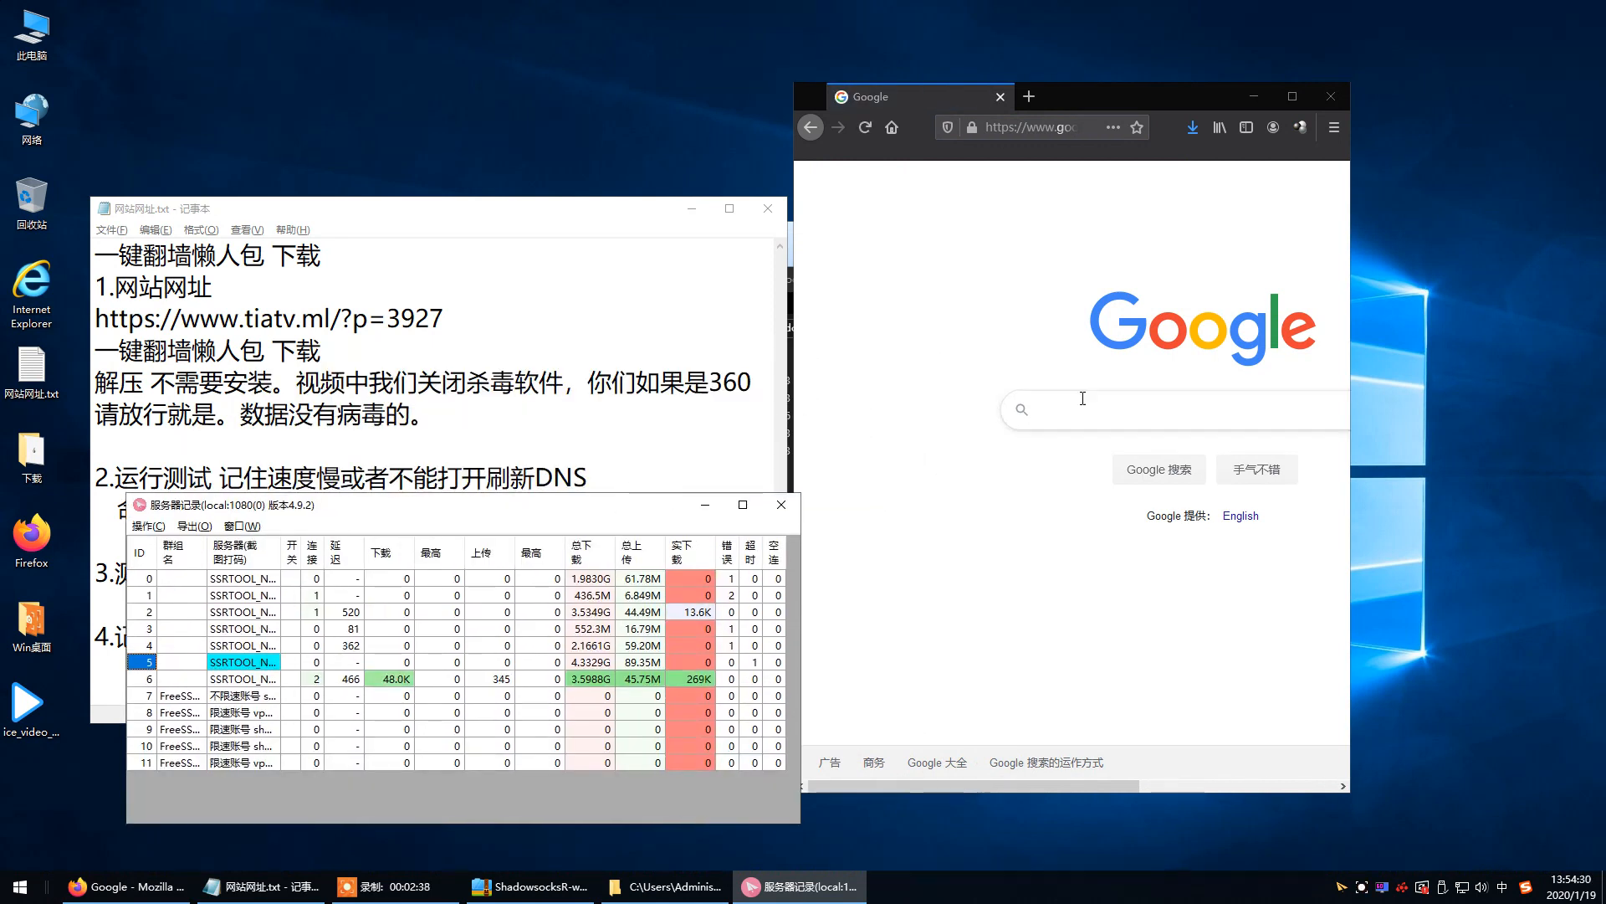
Search Google for ip, maximize the browser, and open the whoer.net result 查看自己的IP地址.
left_click(1083, 398)
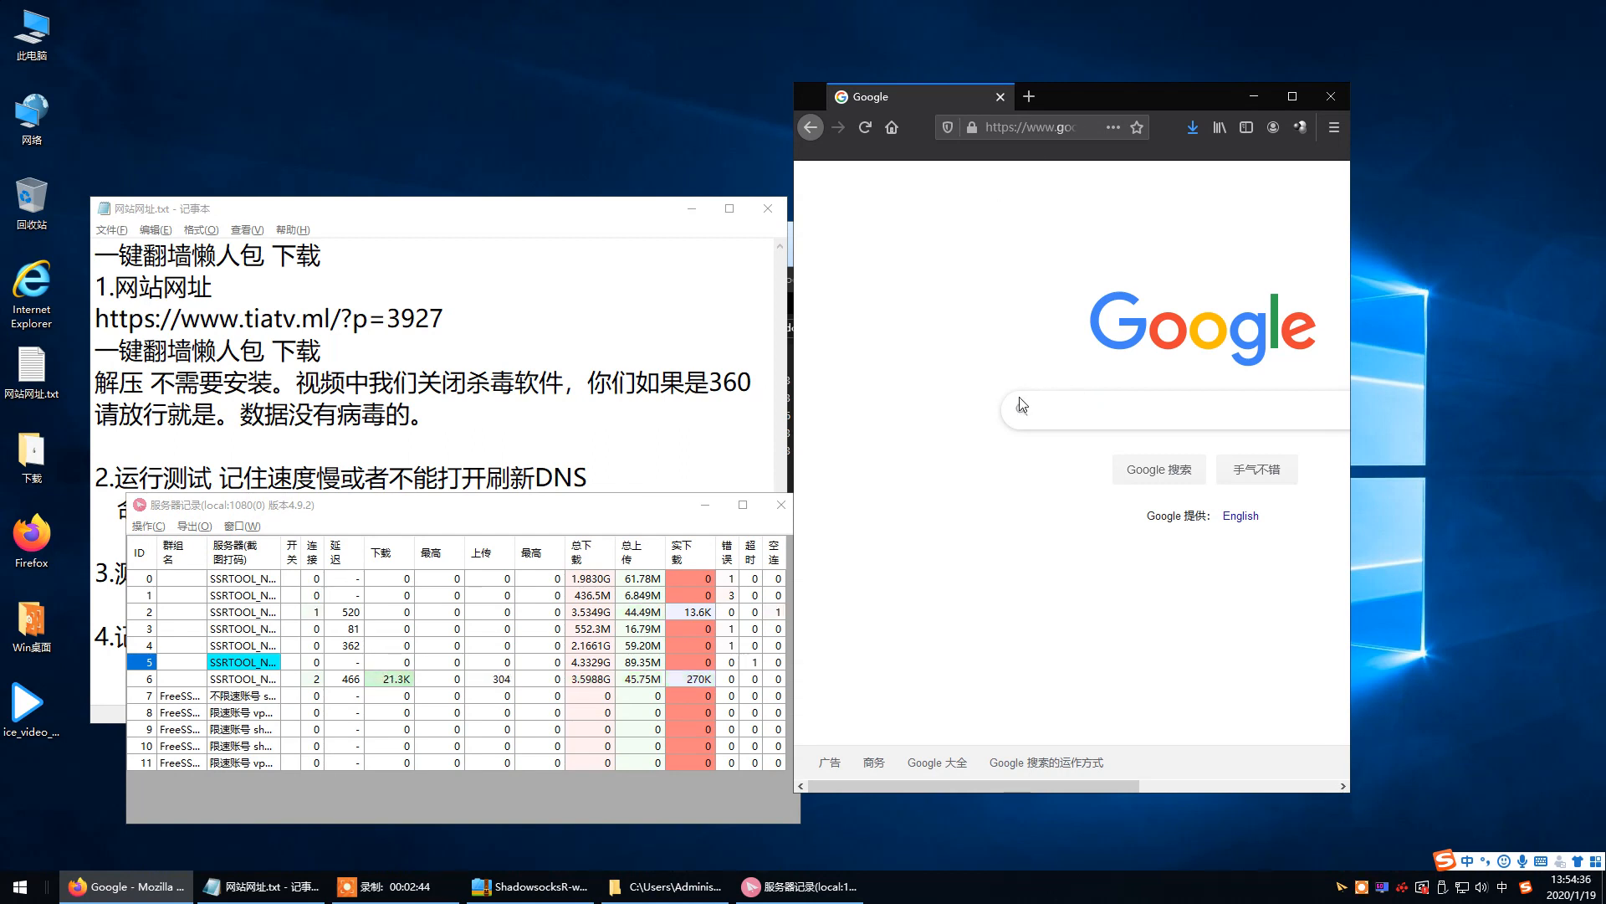
type("ip")
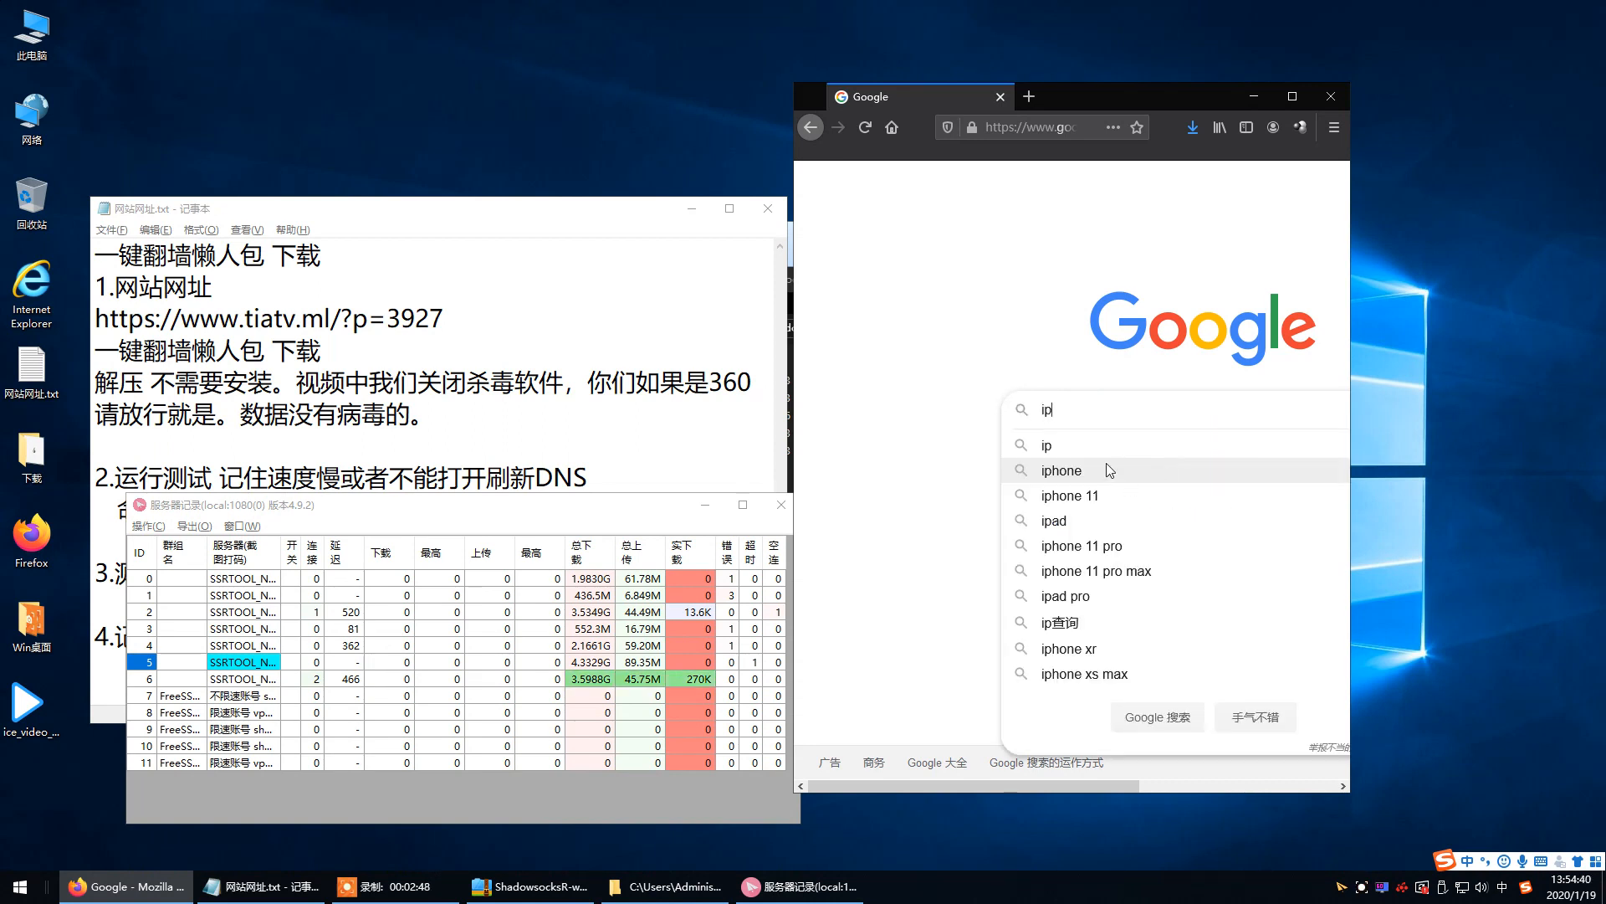
left_click(1063, 452)
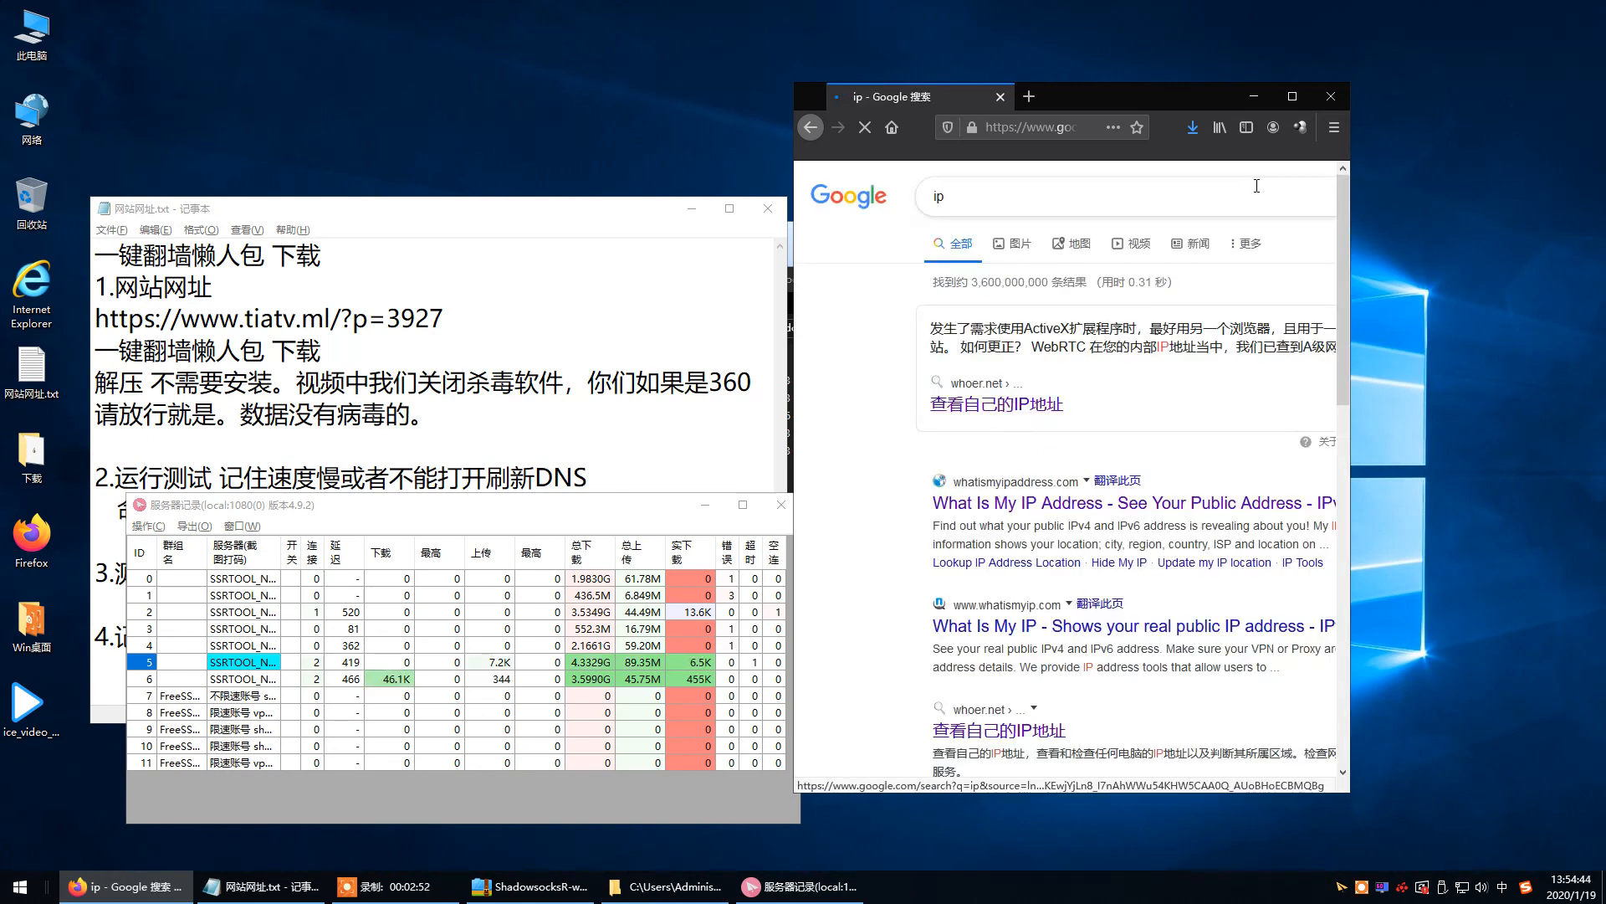
left_click(1298, 100)
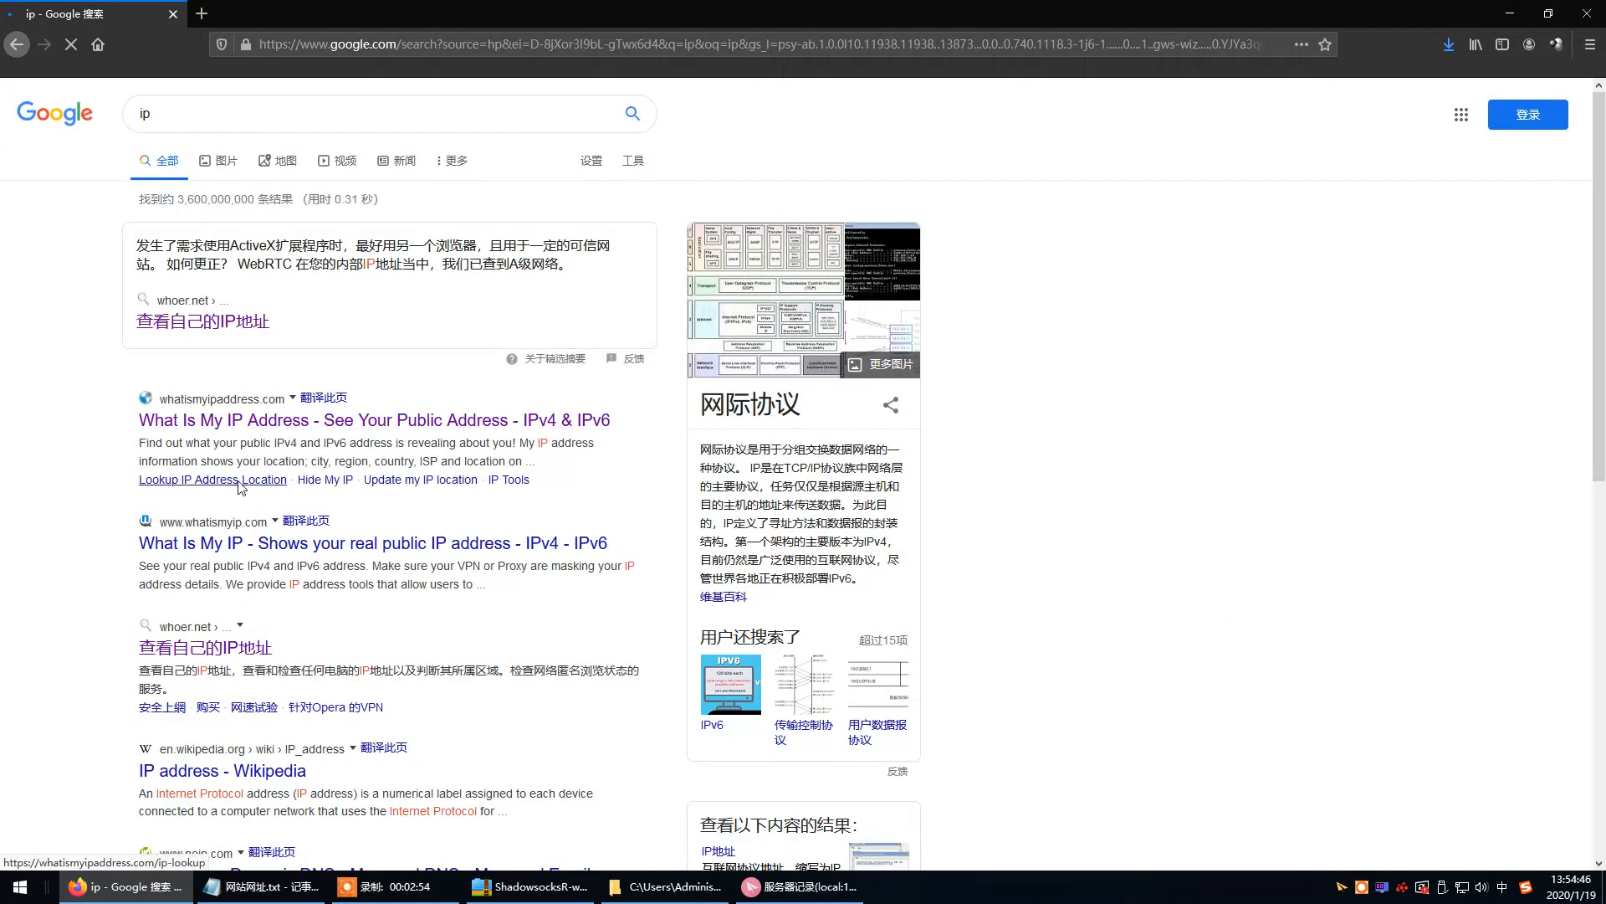
left_click(226, 328)
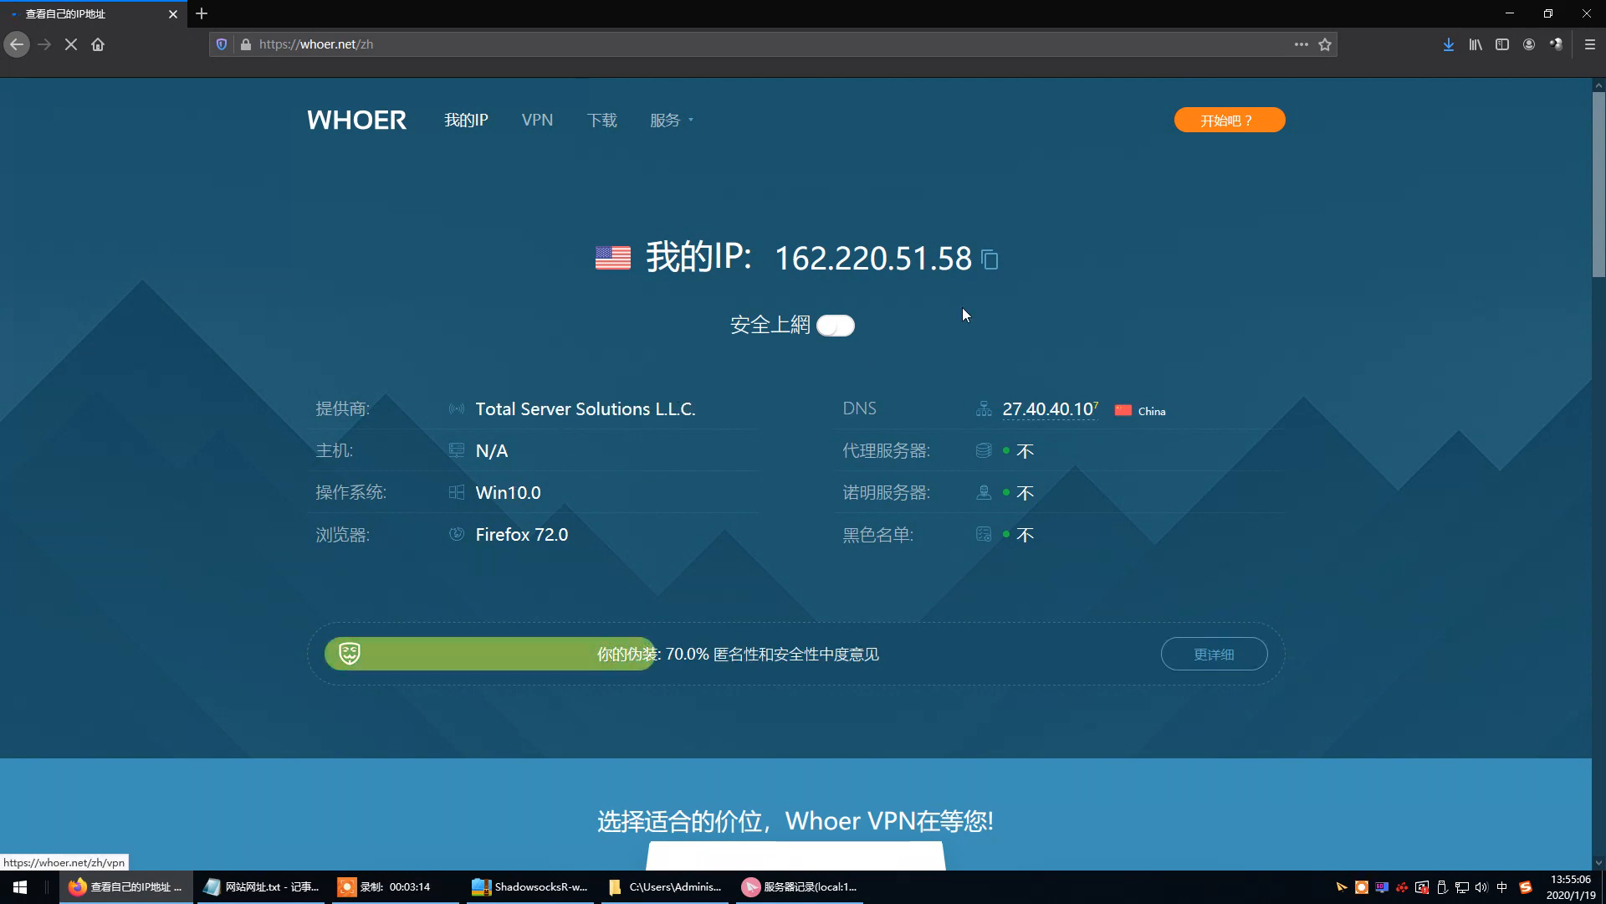
Restore the browser to its smaller size and load YouTube from the address suggestions for you.
left_click(1060, 47)
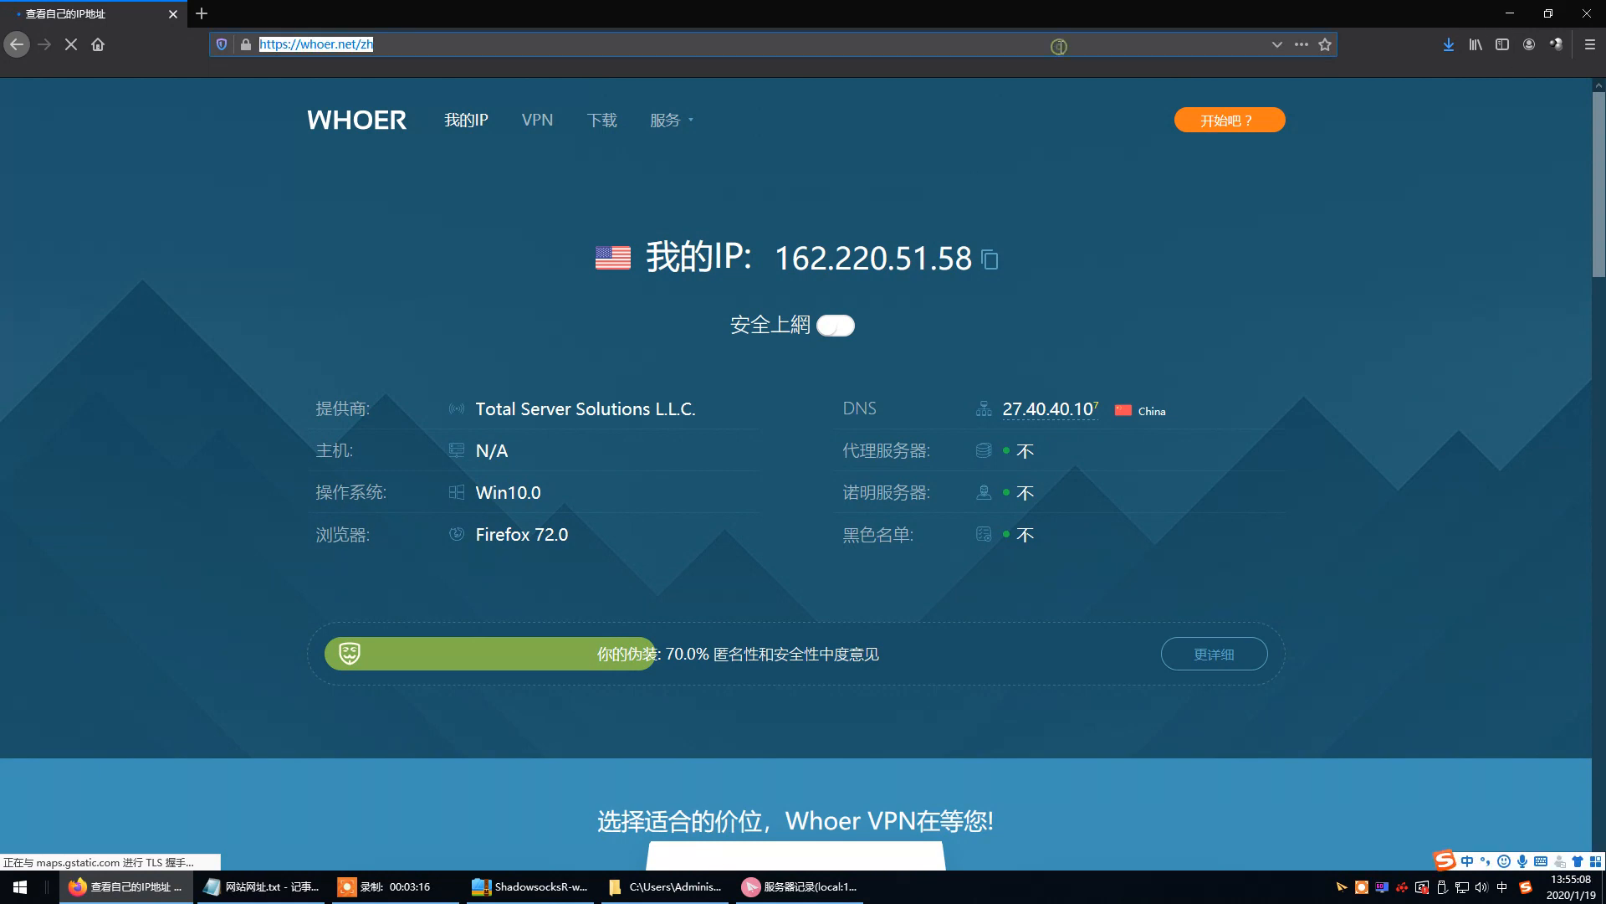
left_click(1547, 14)
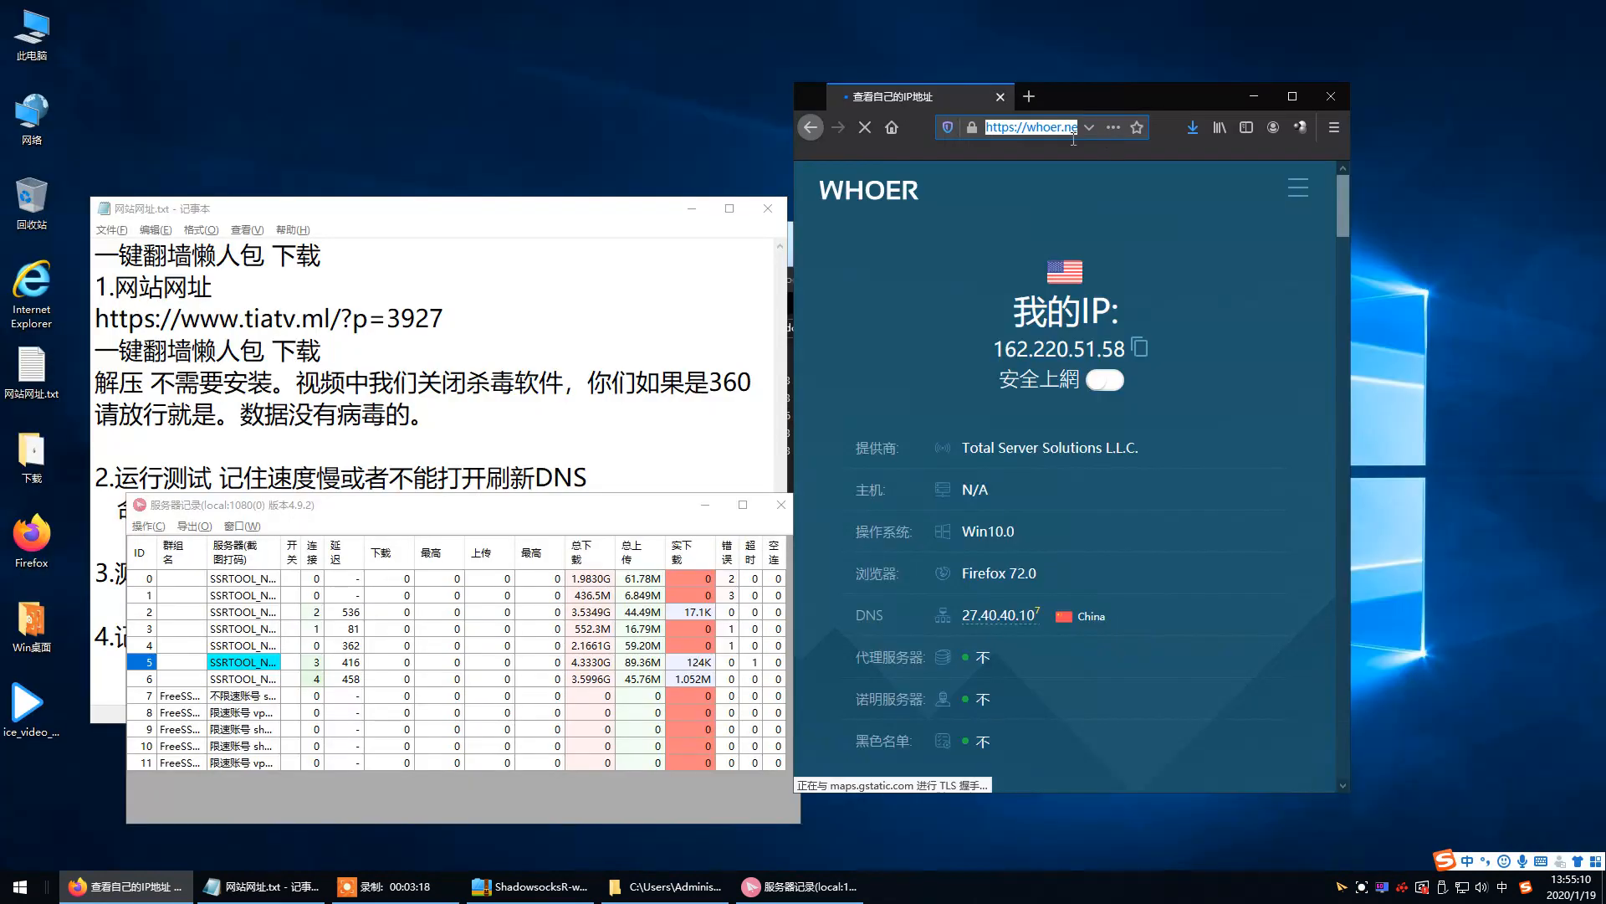
type("you")
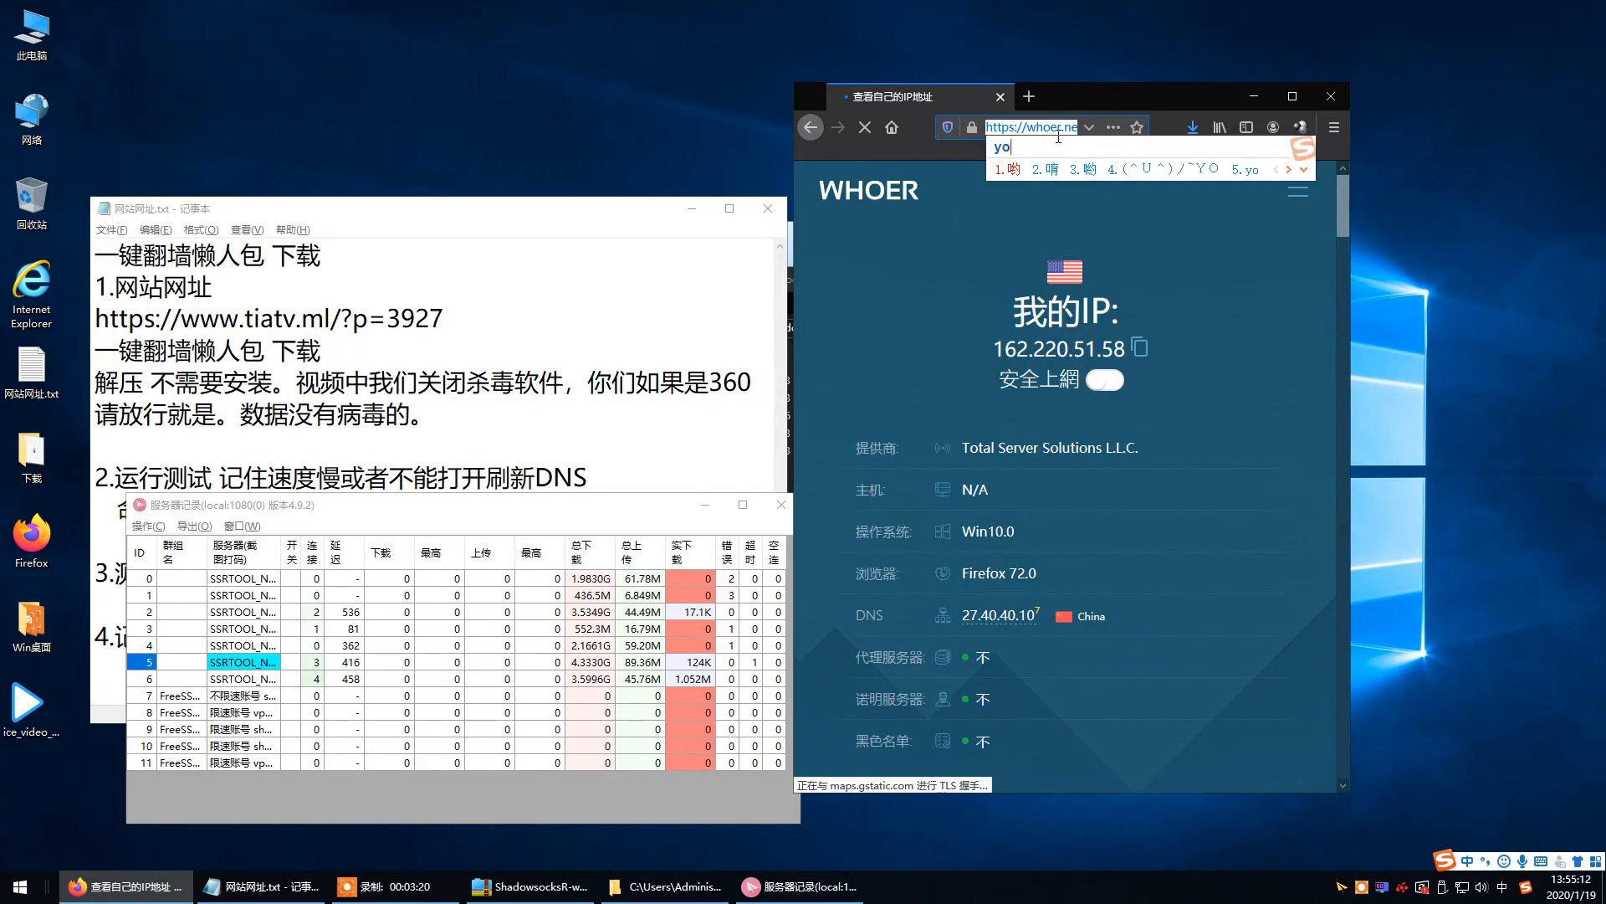
key("Return")
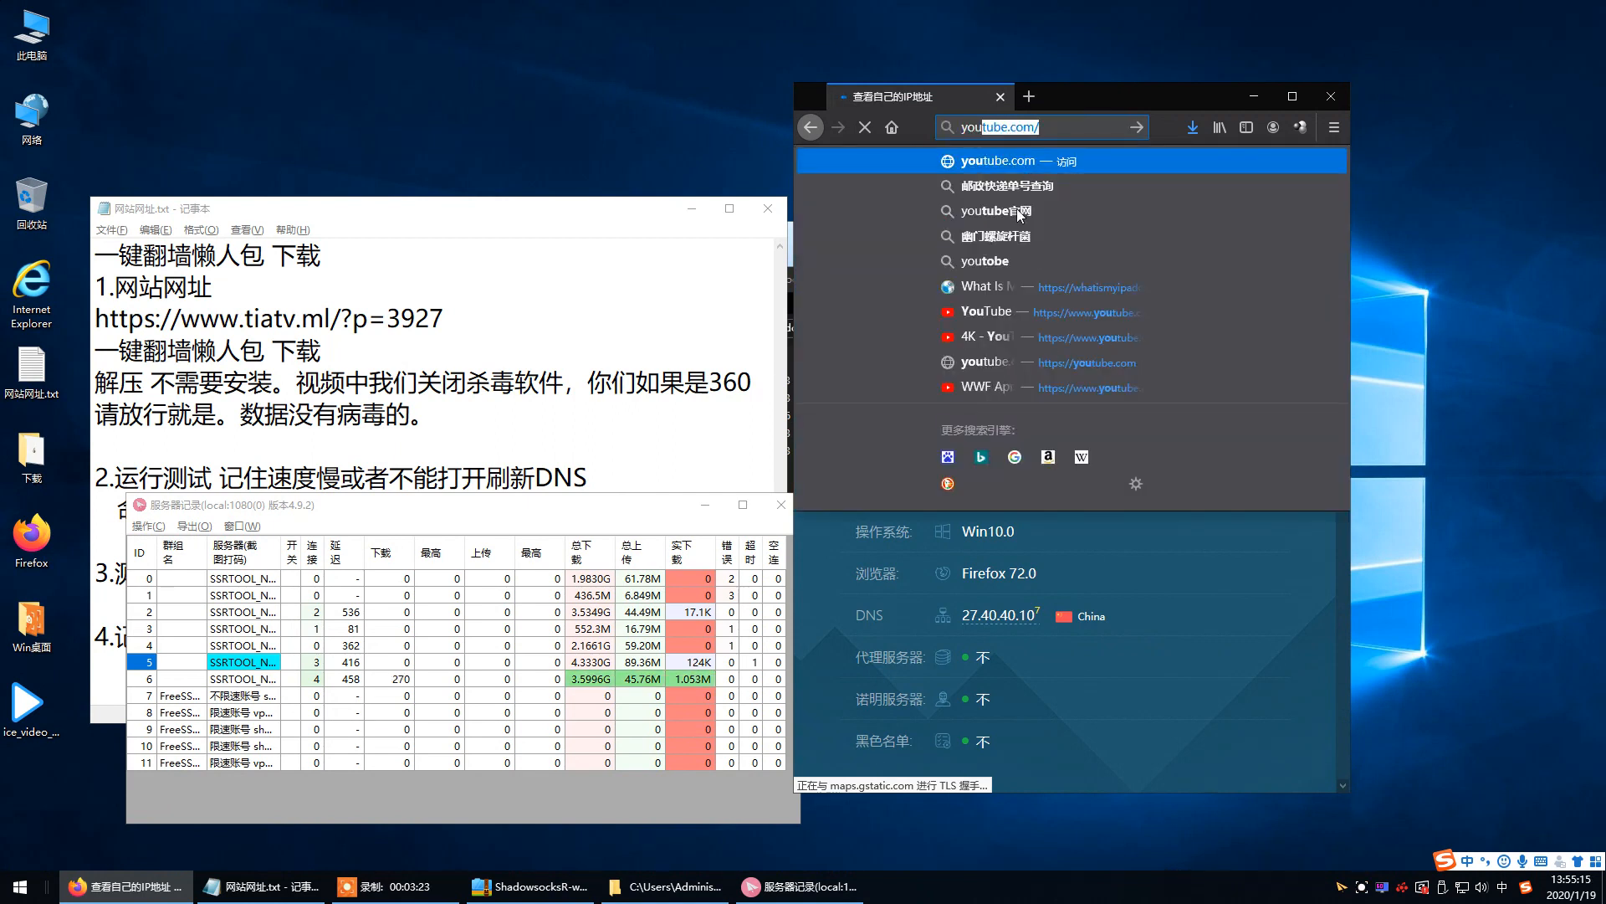
left_click(994, 311)
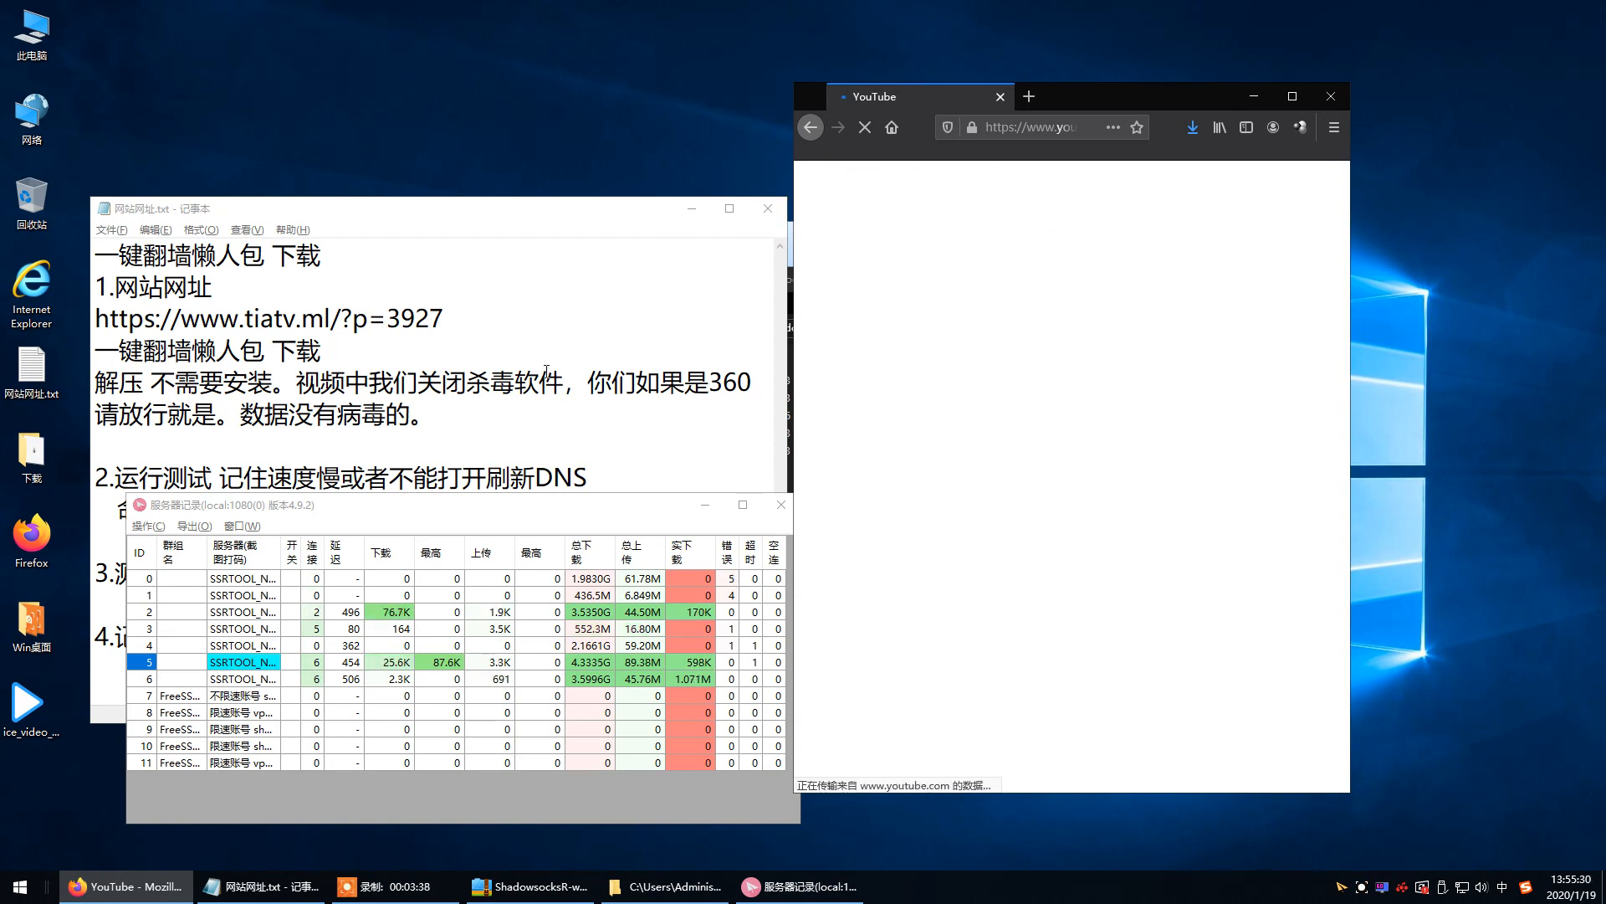
Review note 3 on speed testing with YouTube and Google, and arrange the server statistics window in front with the browser clear of it.
left_click(544, 383)
left_click_drag(115, 573, 311, 549)
left_click_drag(432, 557, 548, 575)
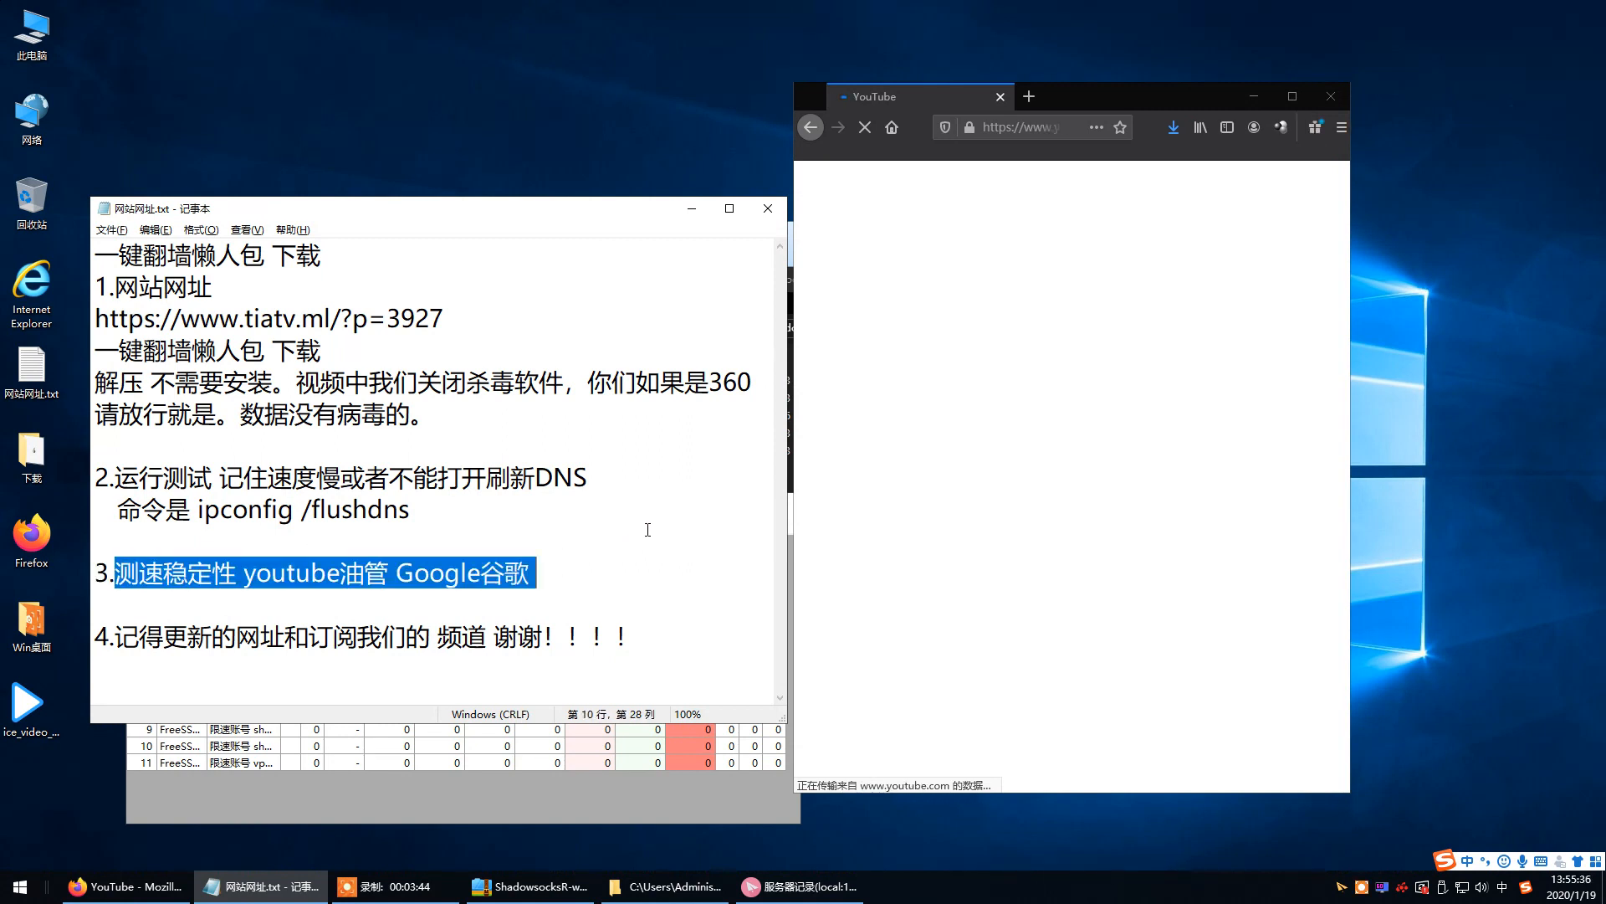
left_click(647, 528)
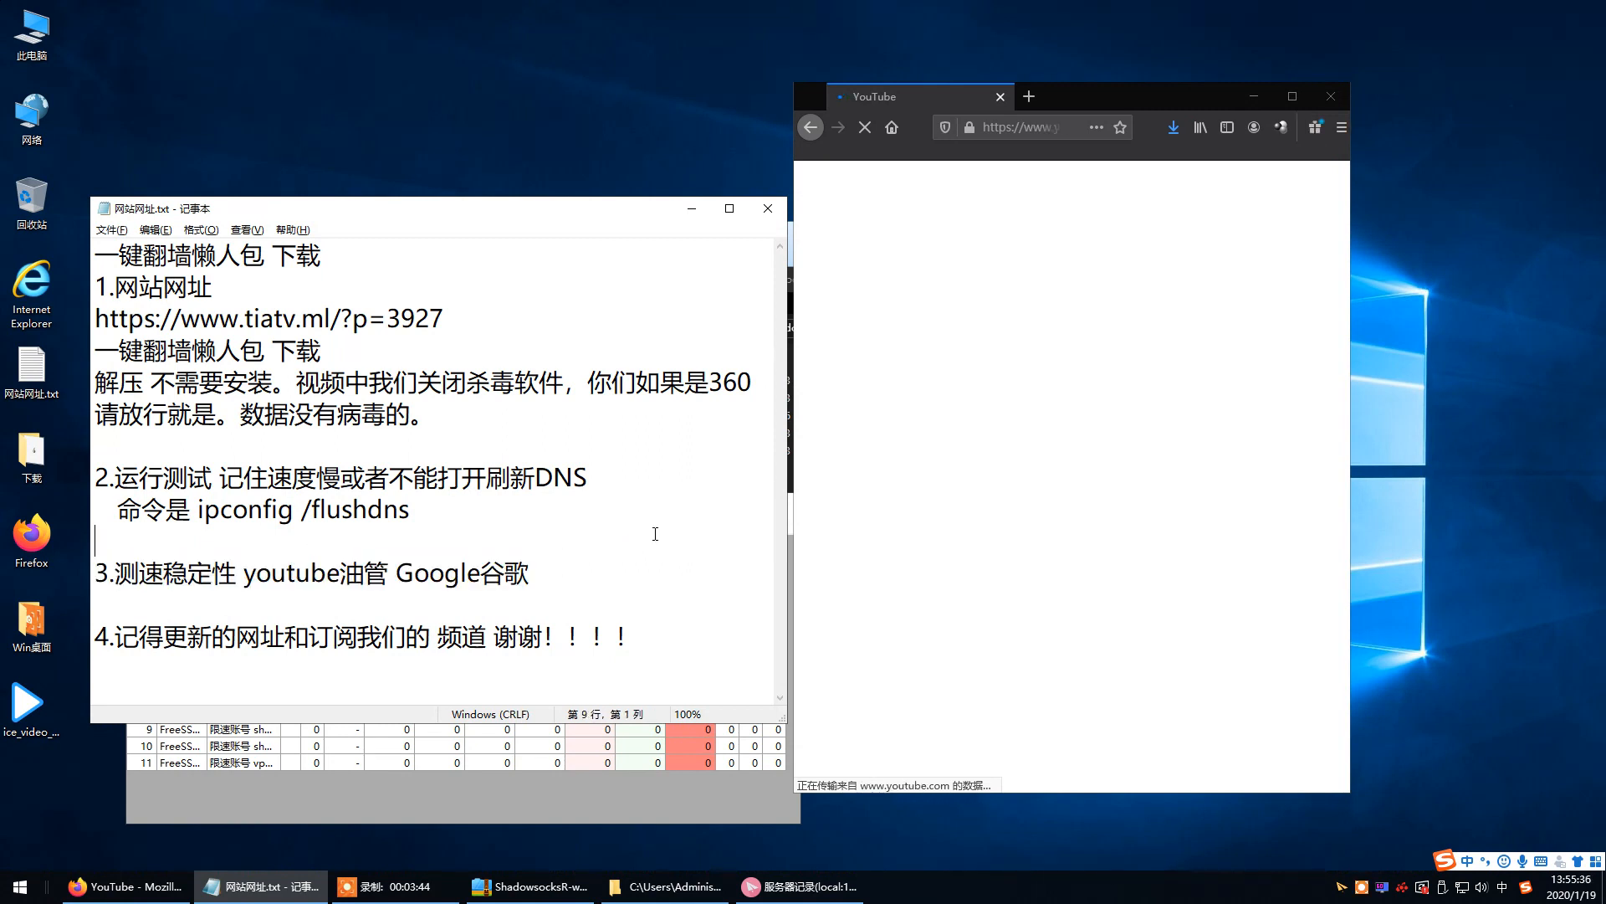
left_click(536, 818)
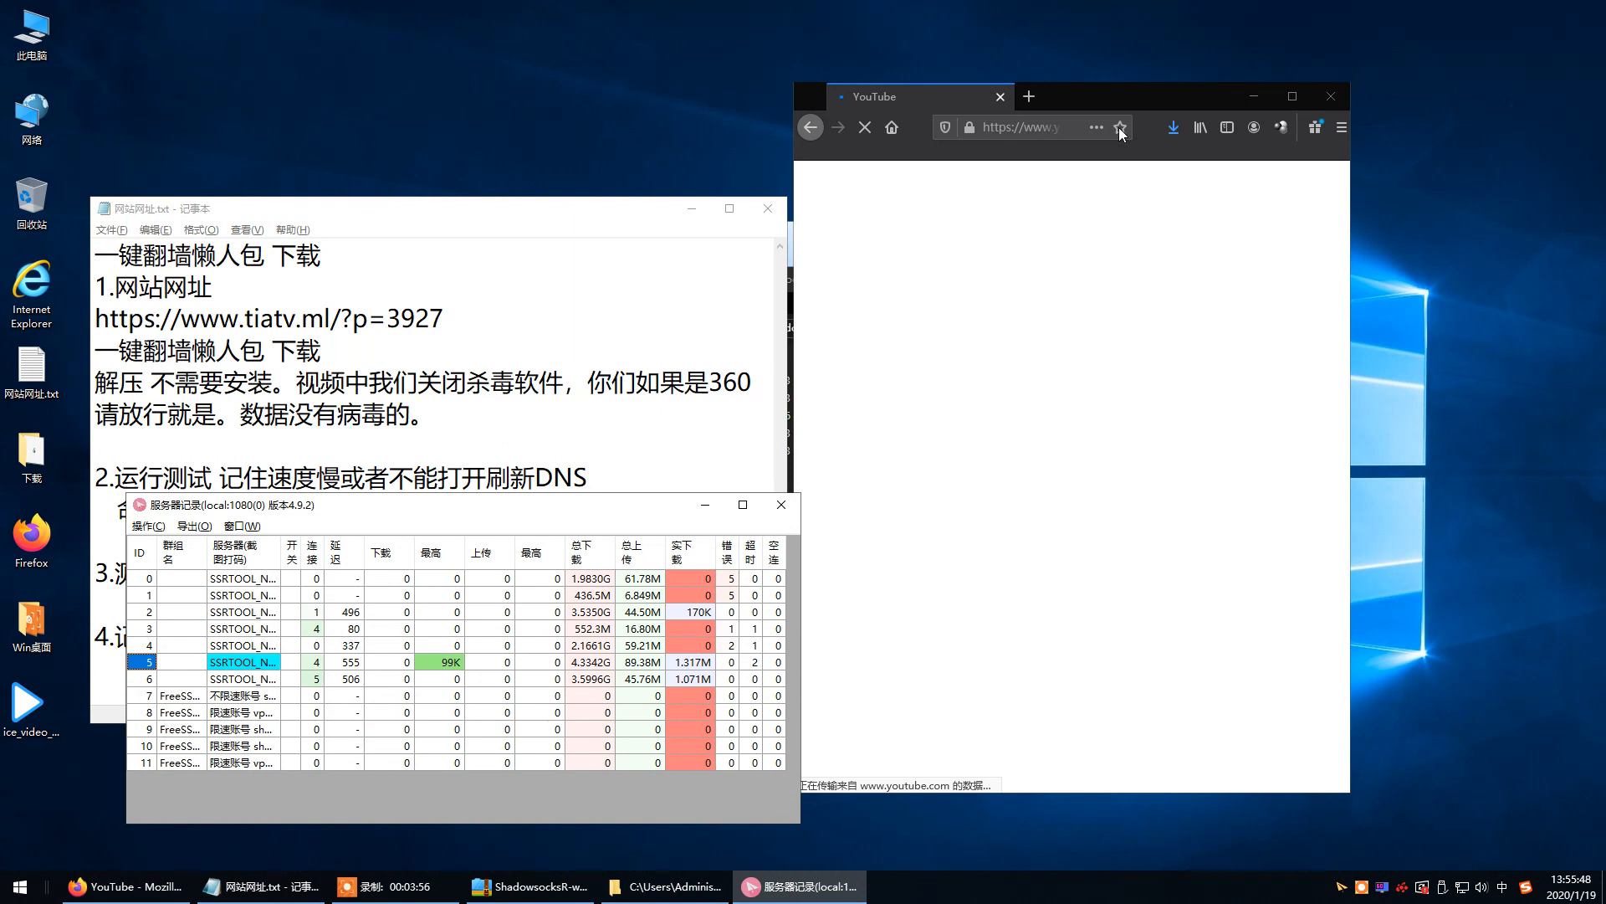
left_click_drag(1092, 97, 1147, 85)
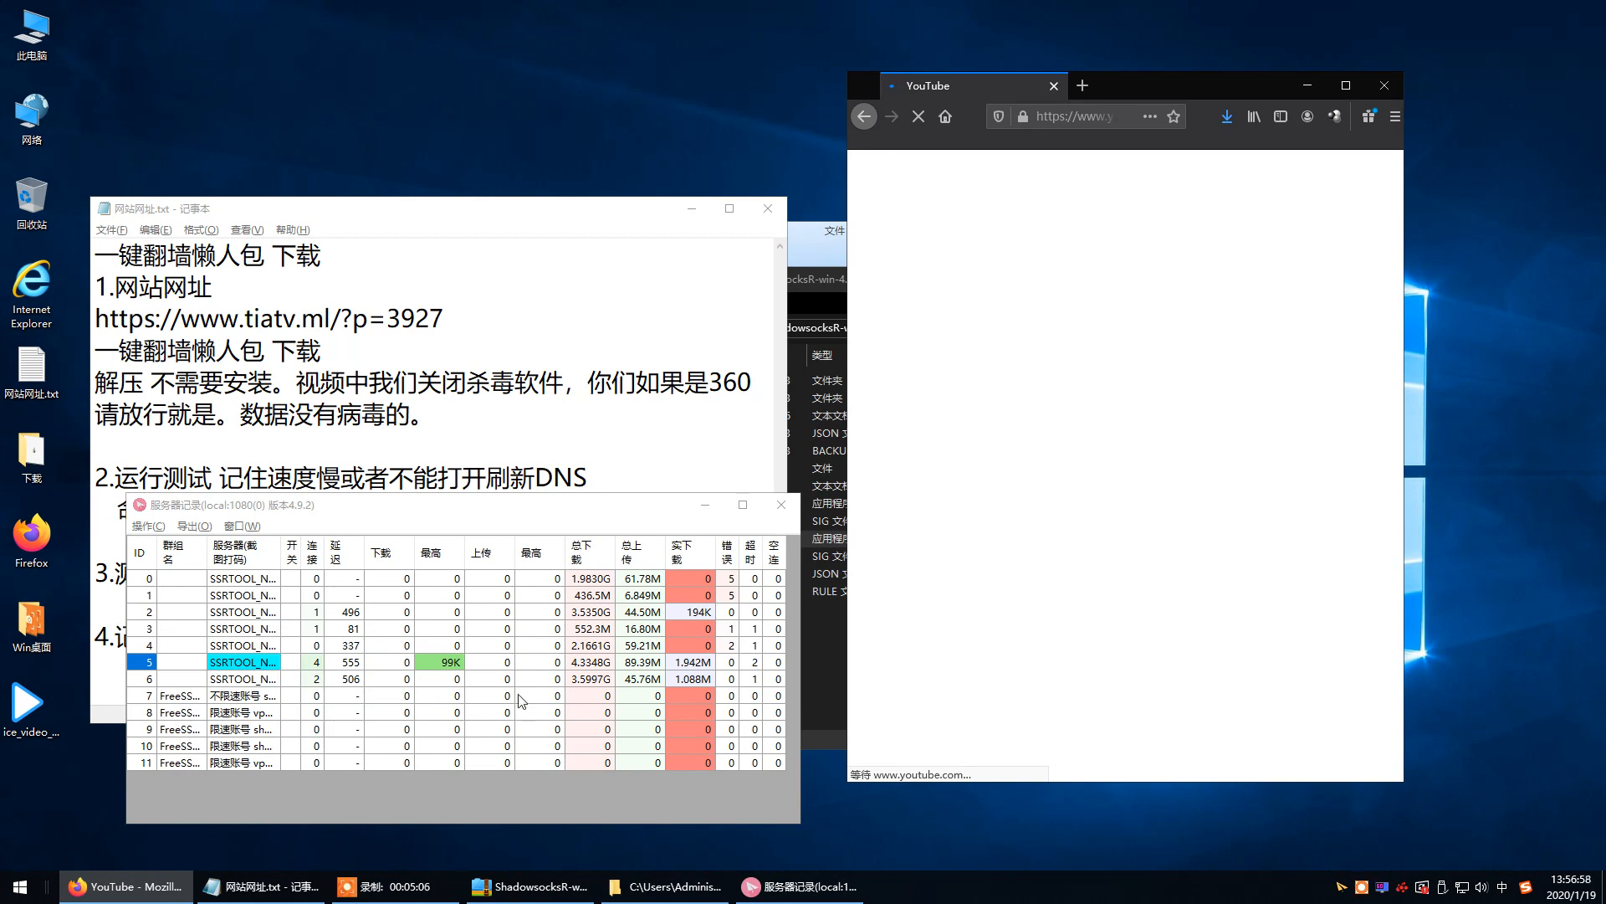
Copy the ipconfig /flushdns command from the Notepad notes.
left_click(606, 467)
left_click_drag(198, 511, 412, 512)
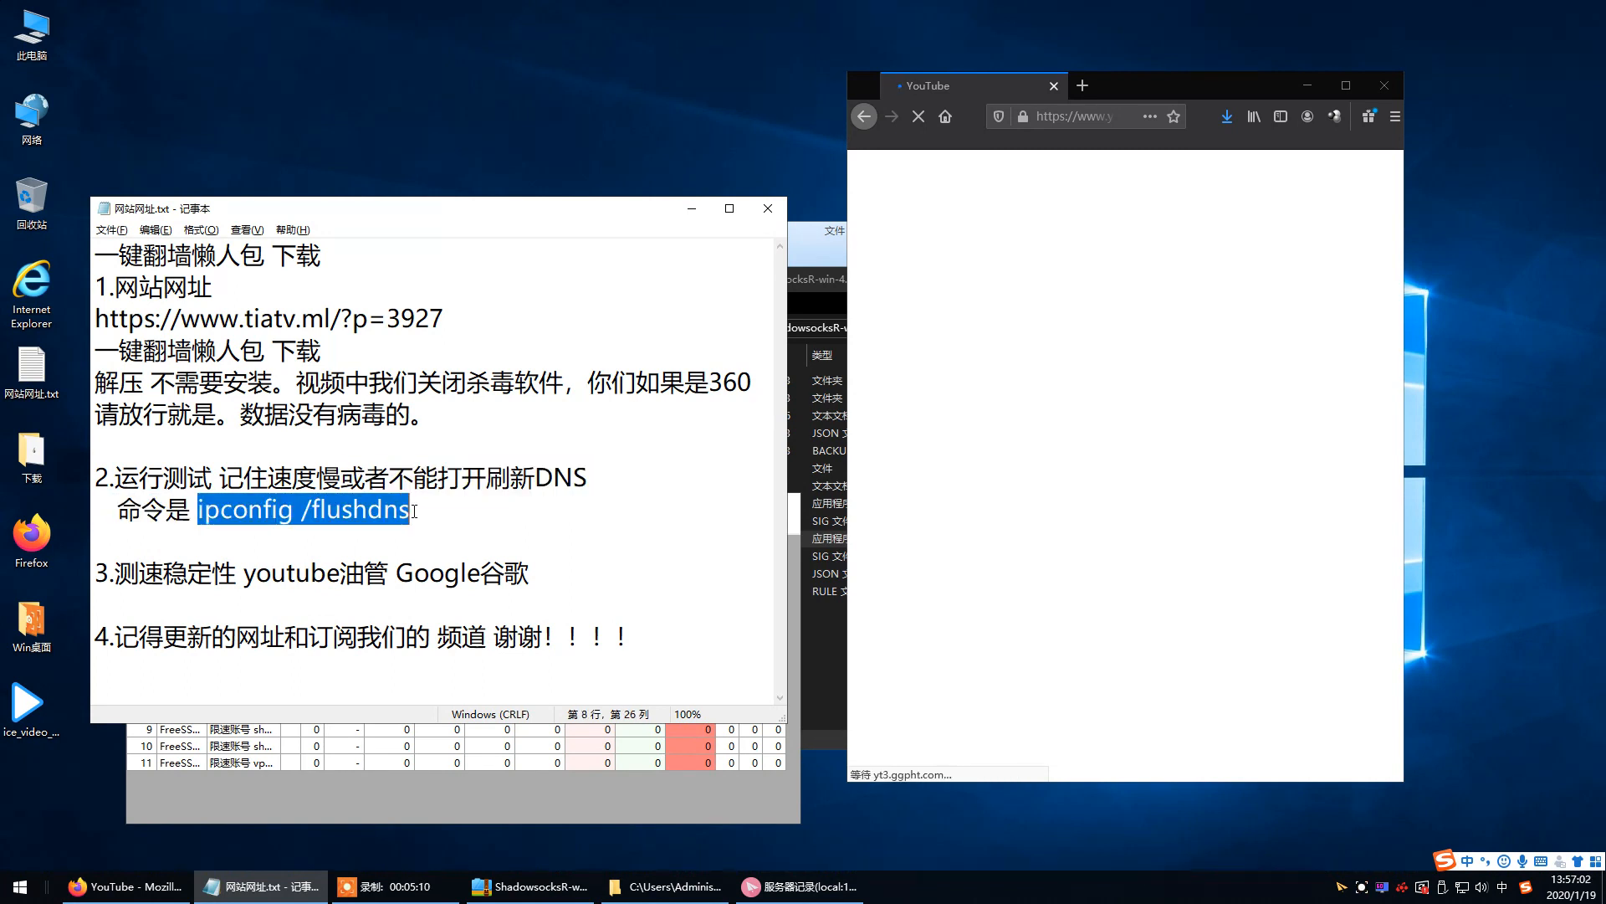
right_click(387, 517)
left_click(416, 570)
Open a Command Prompt by running cmd and execute the copied ipconfig /flushdns command in it.
left_click(21, 887)
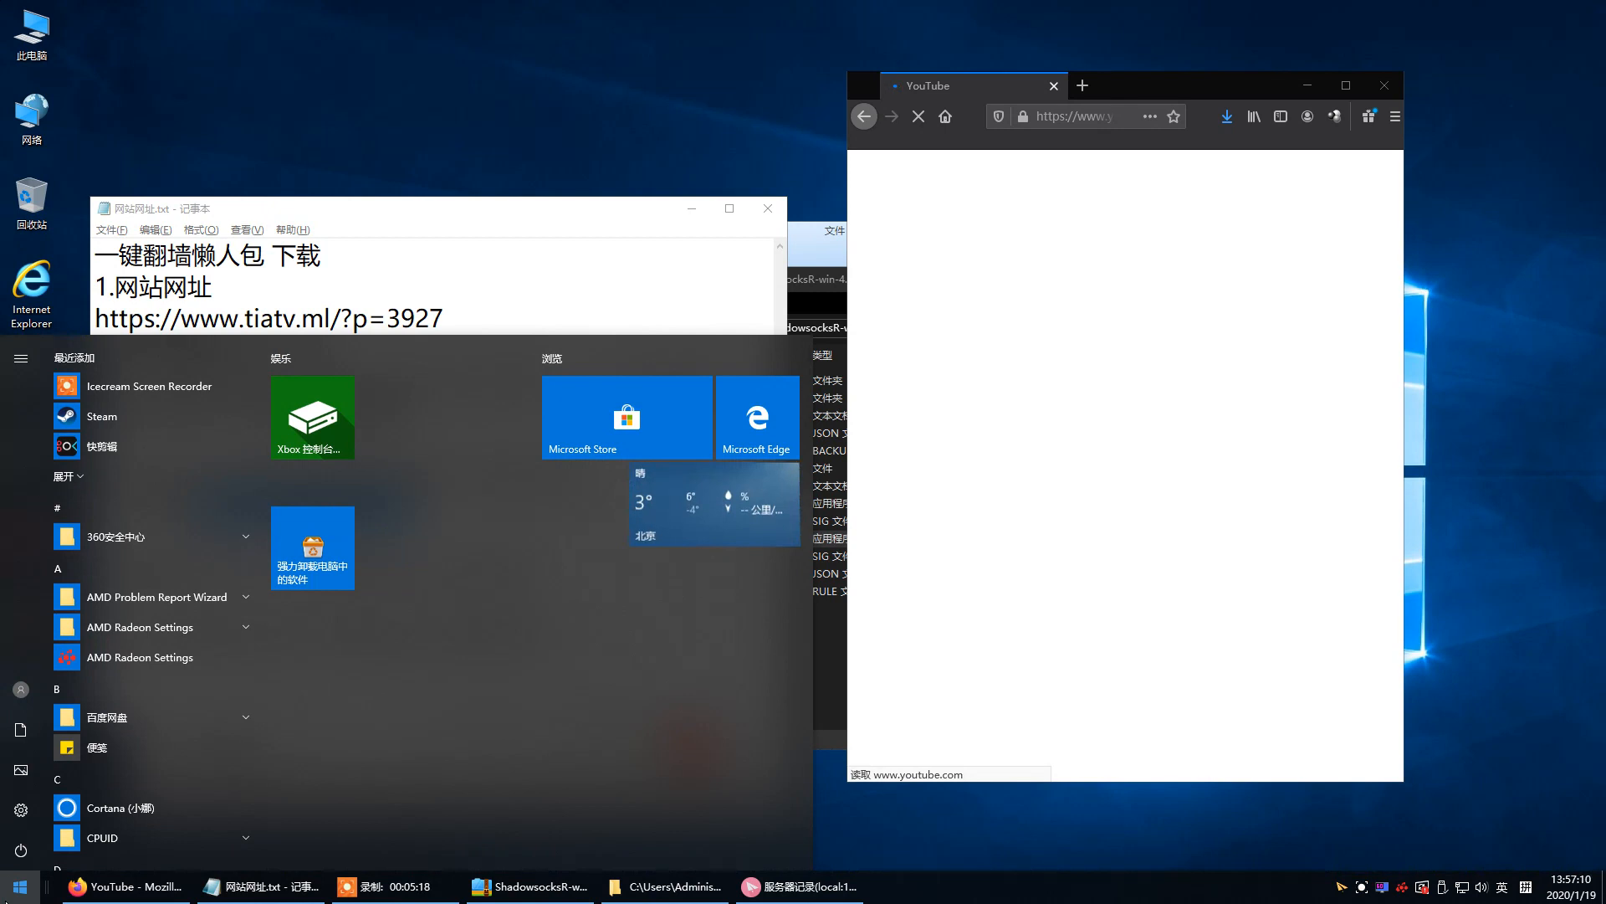
left_click(3, 899)
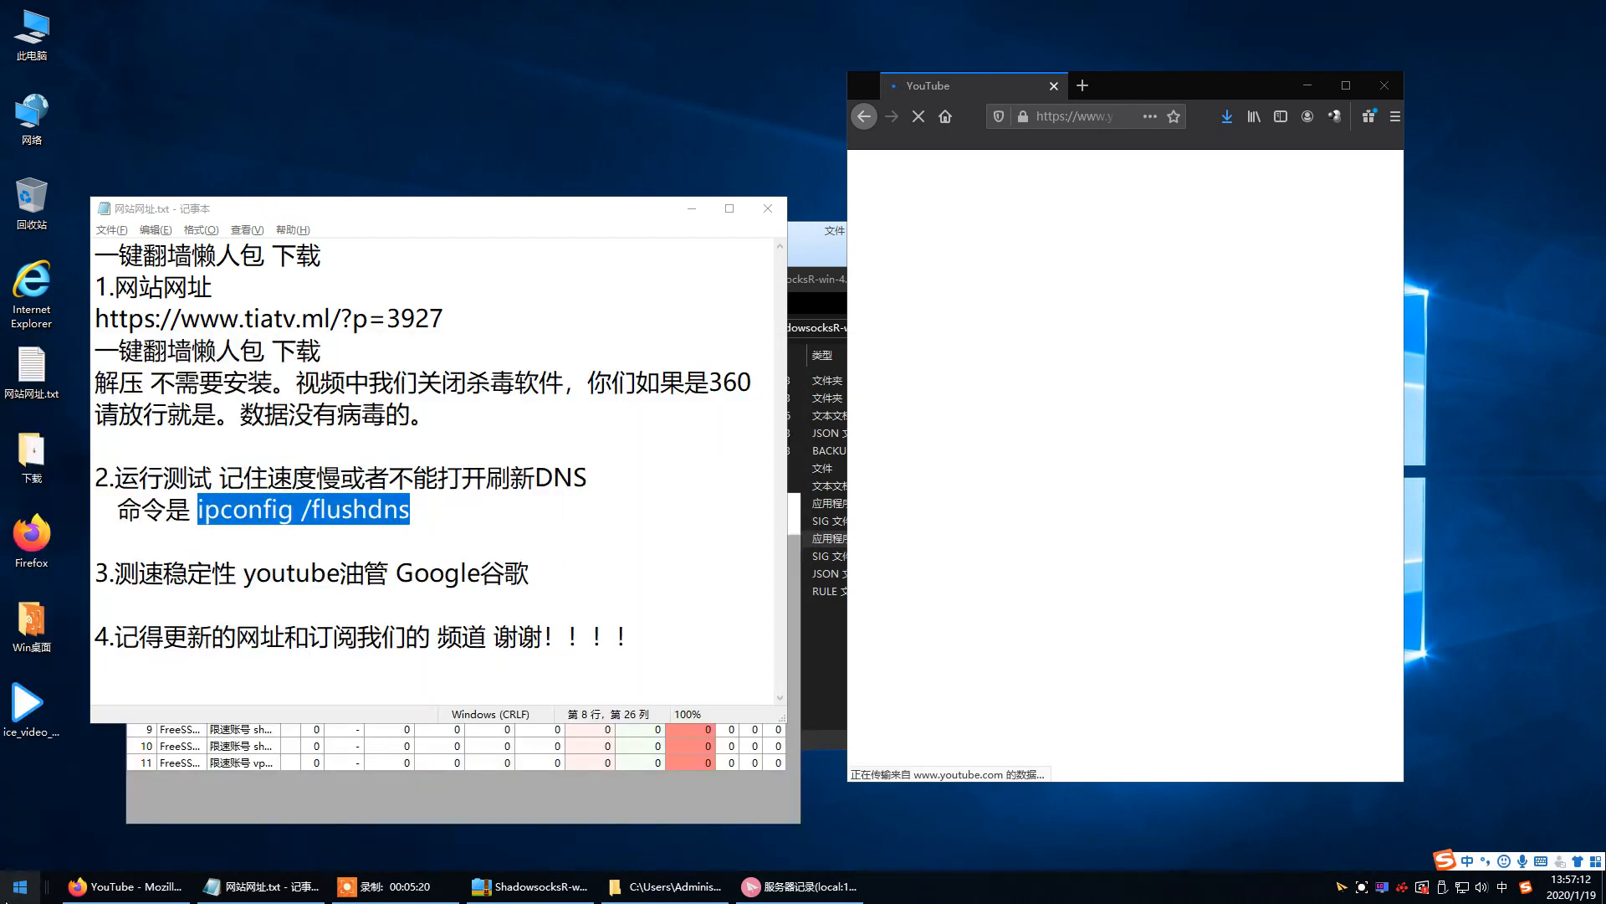
key("super+r")
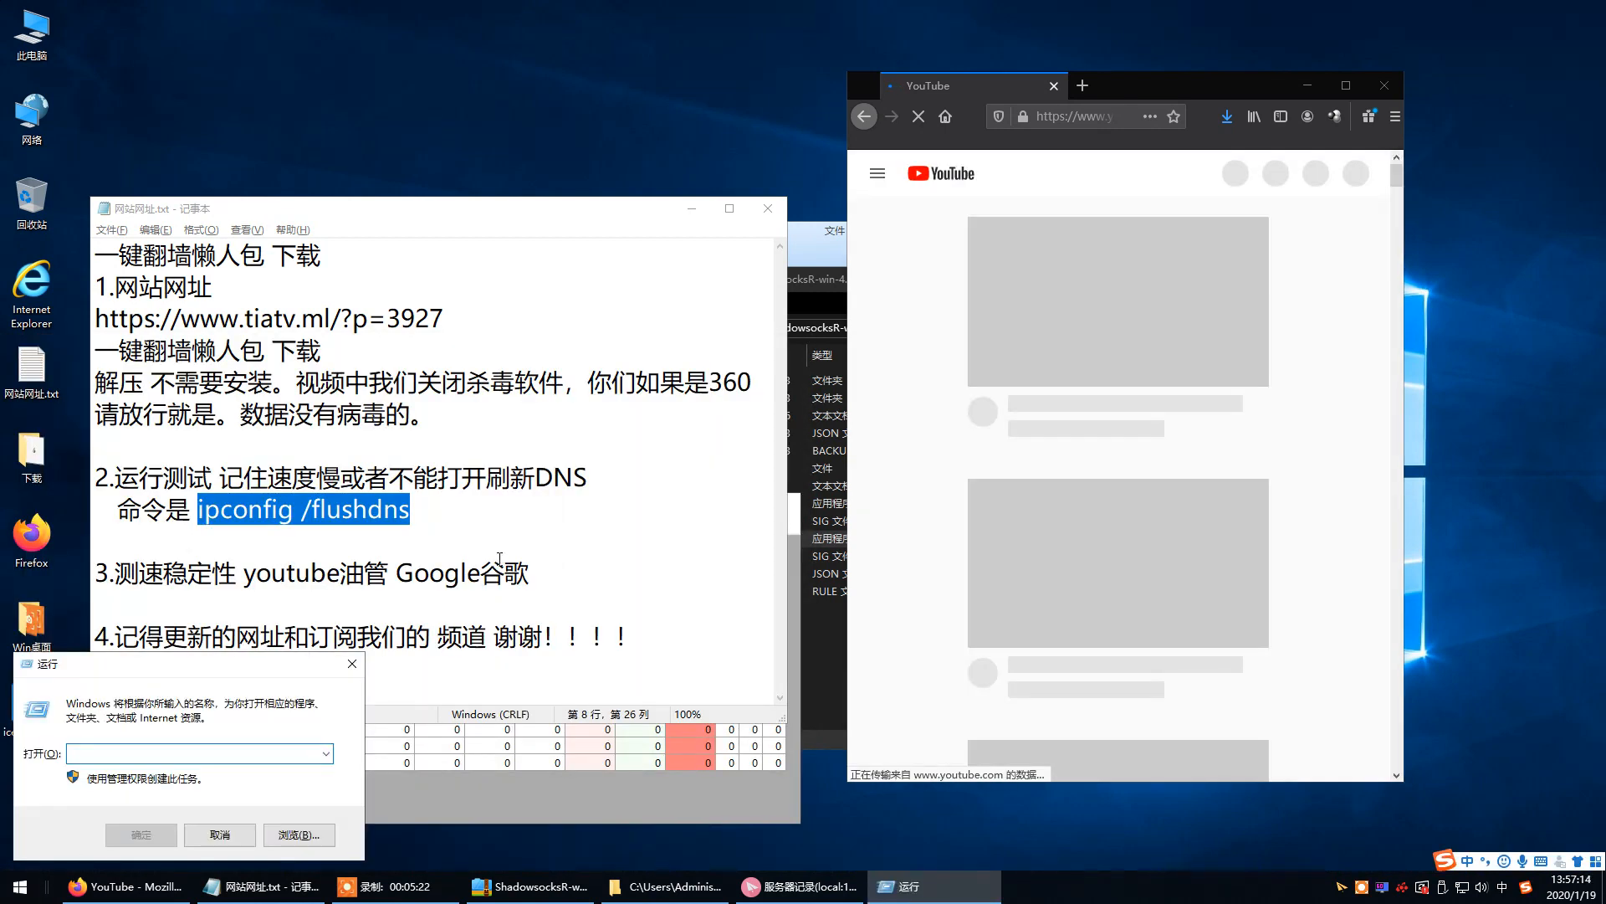
type("c")
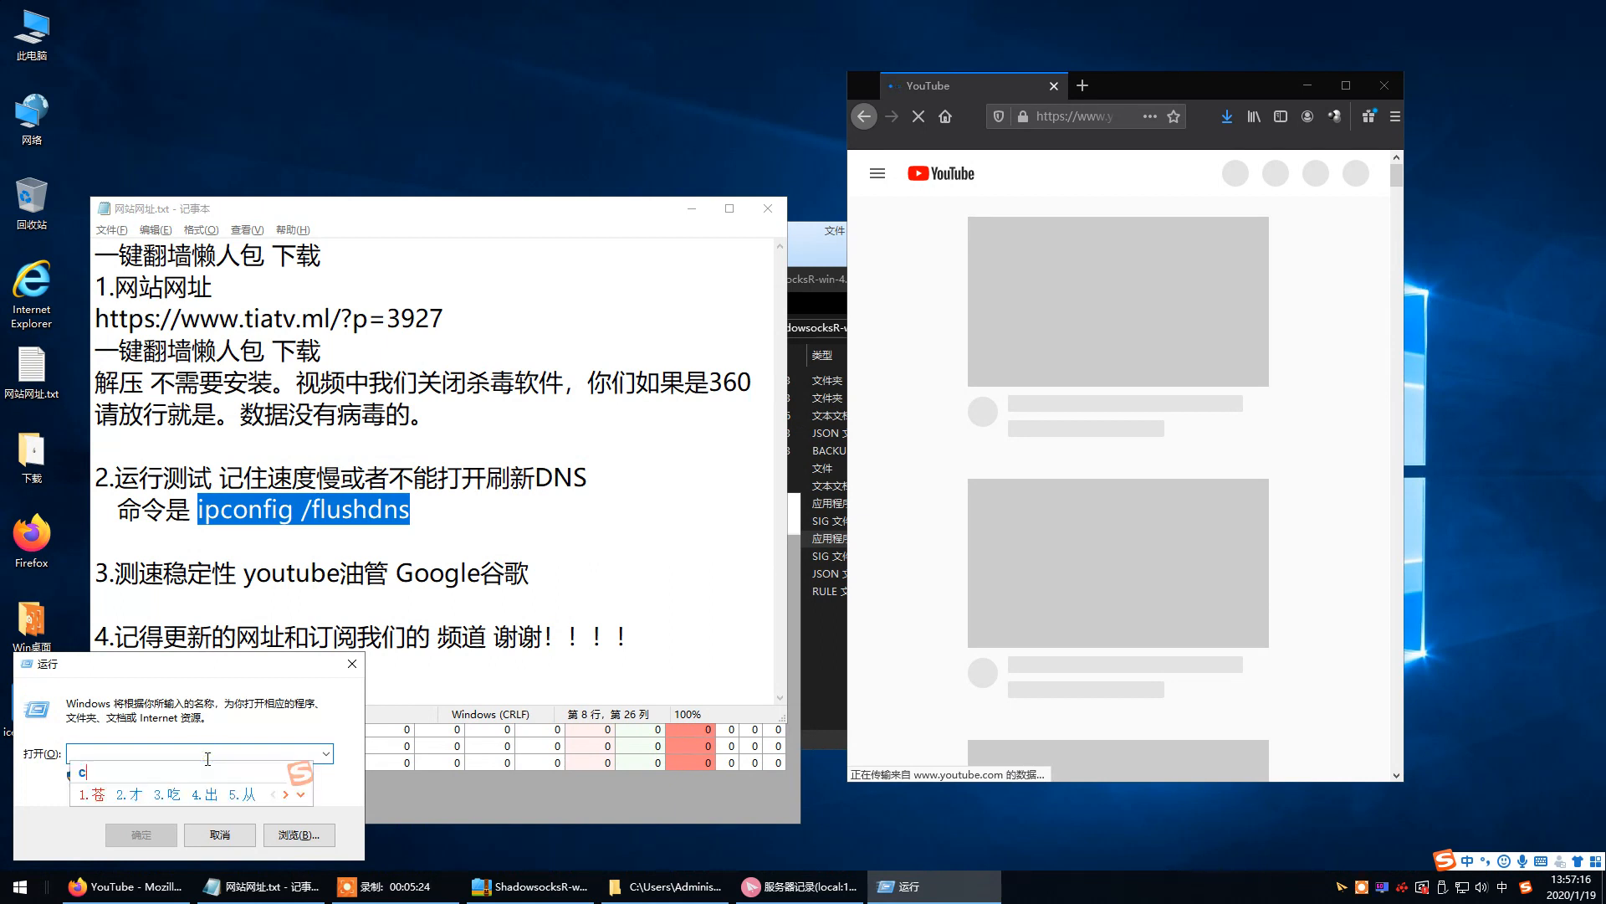
type("md")
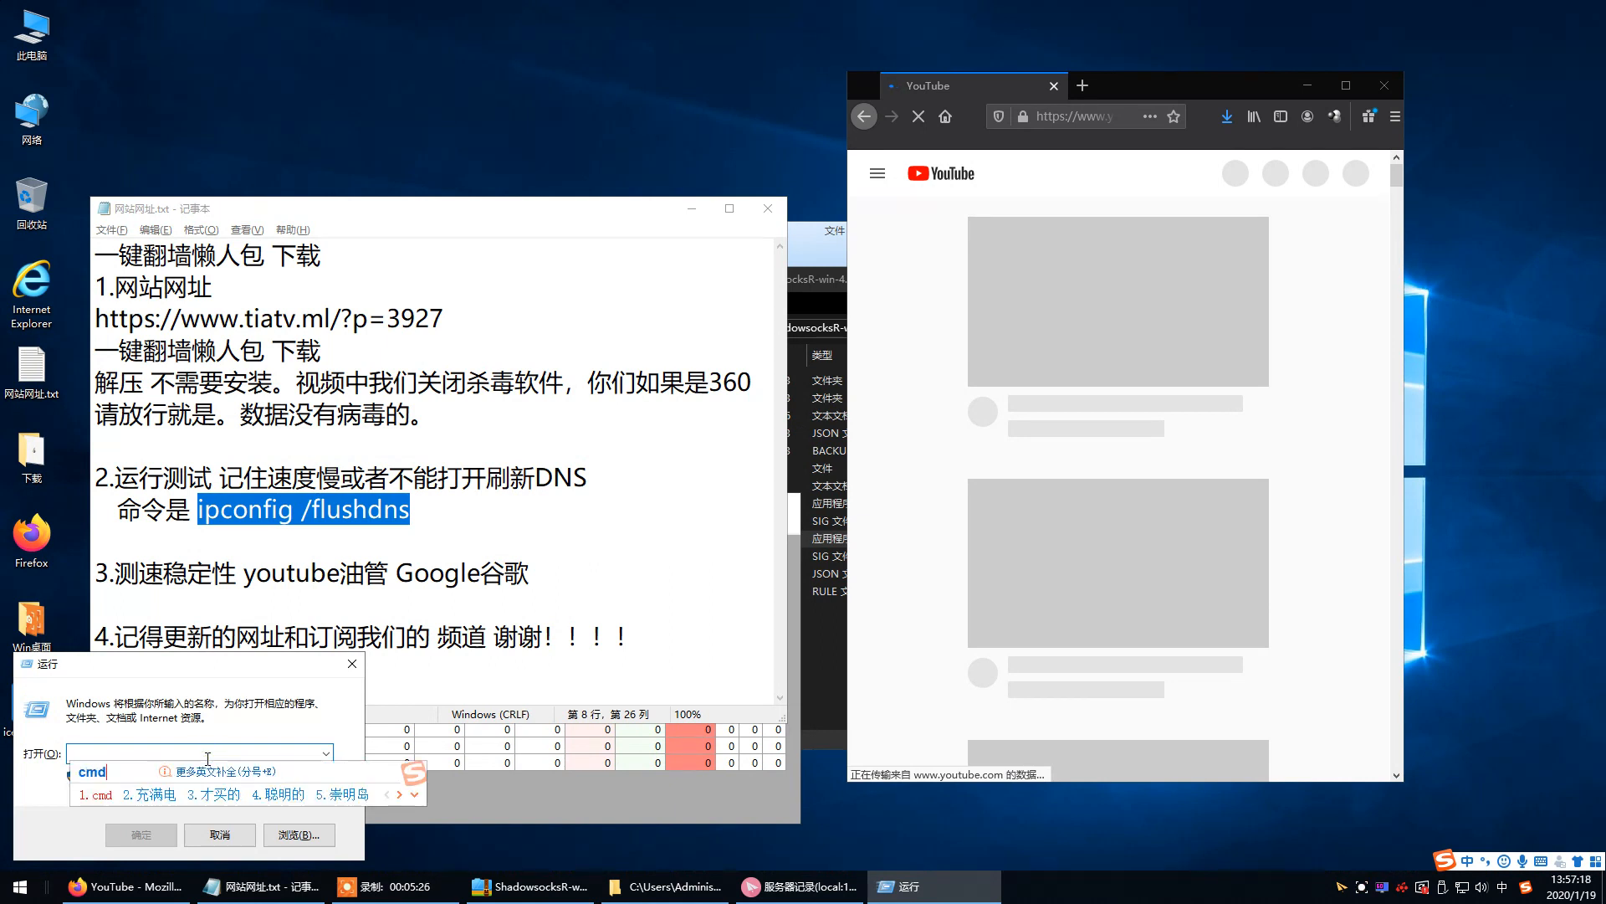
key("Return")
key("Return")
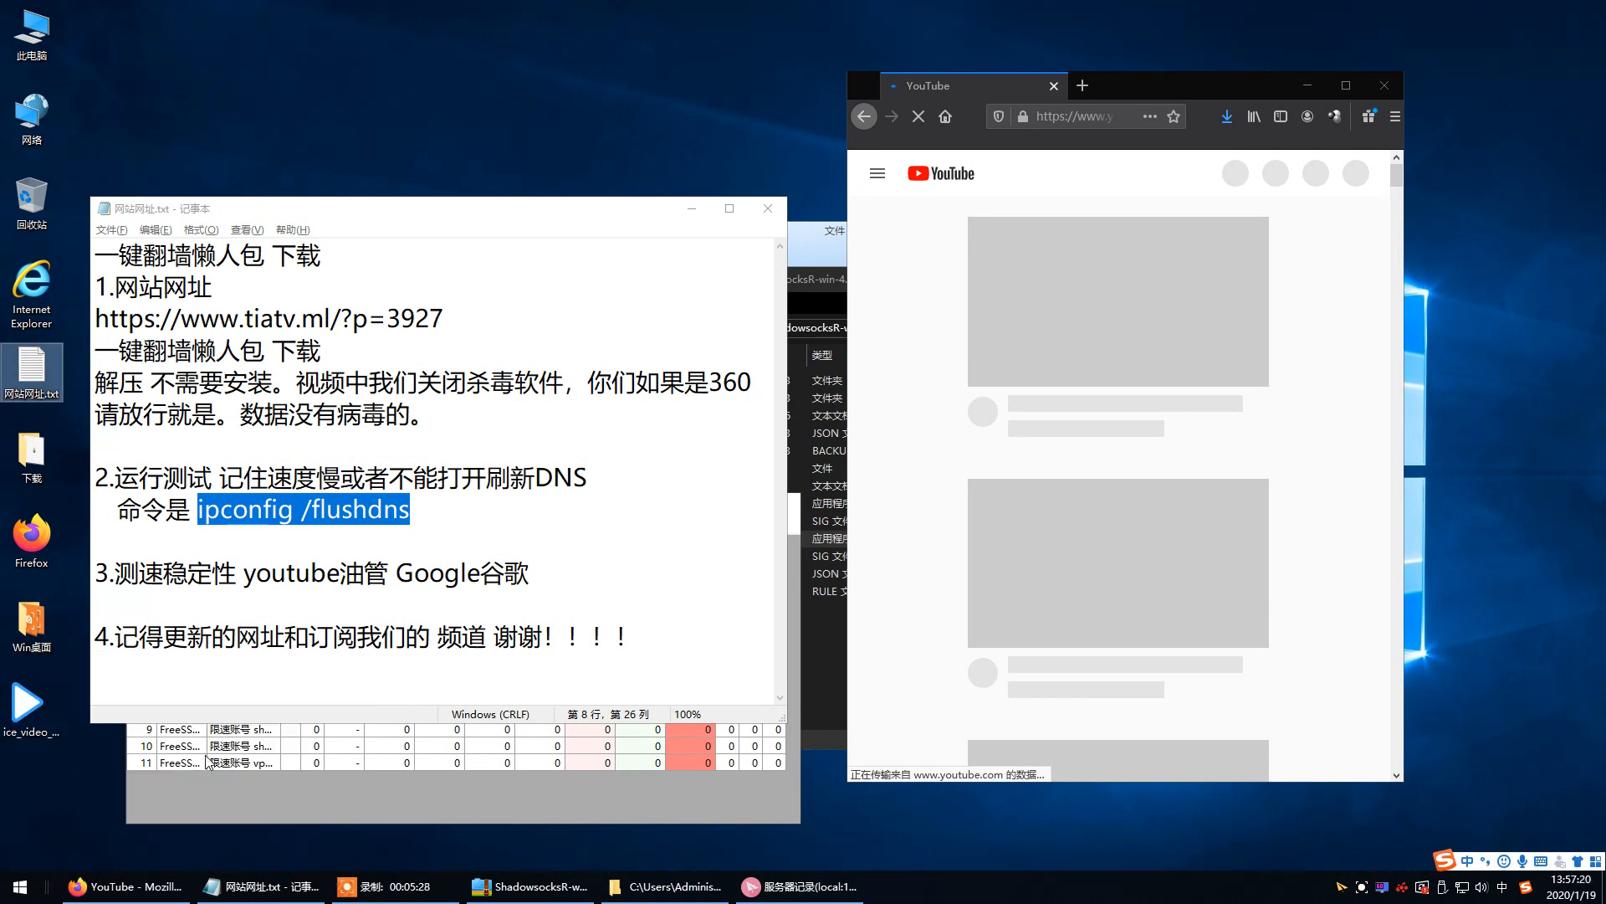
right_click(464, 228)
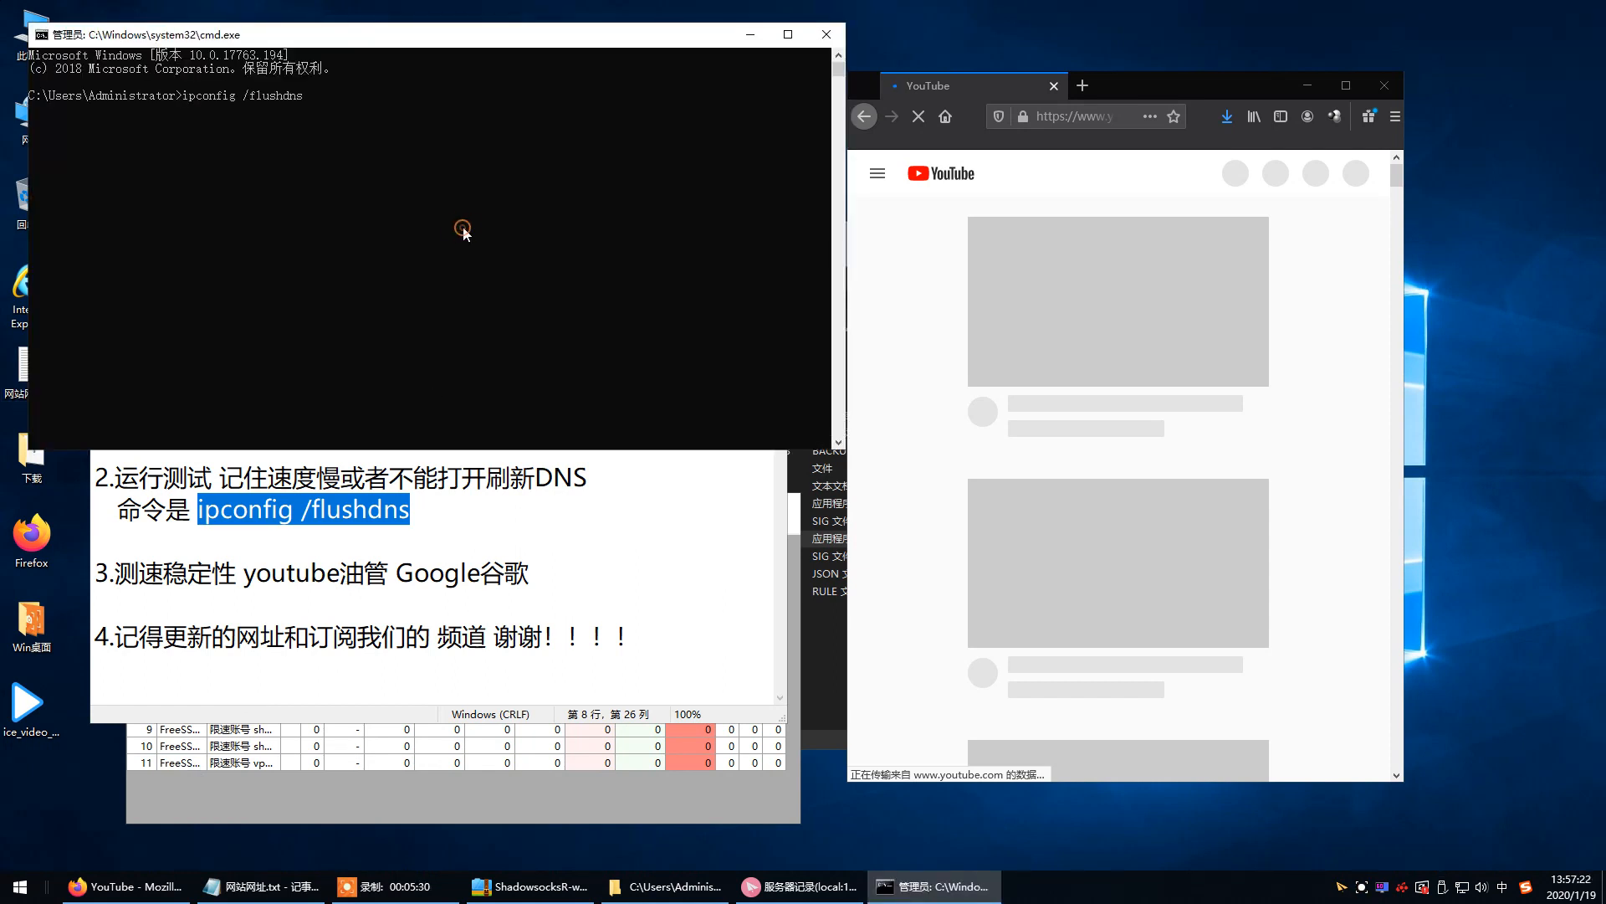
key("Return")
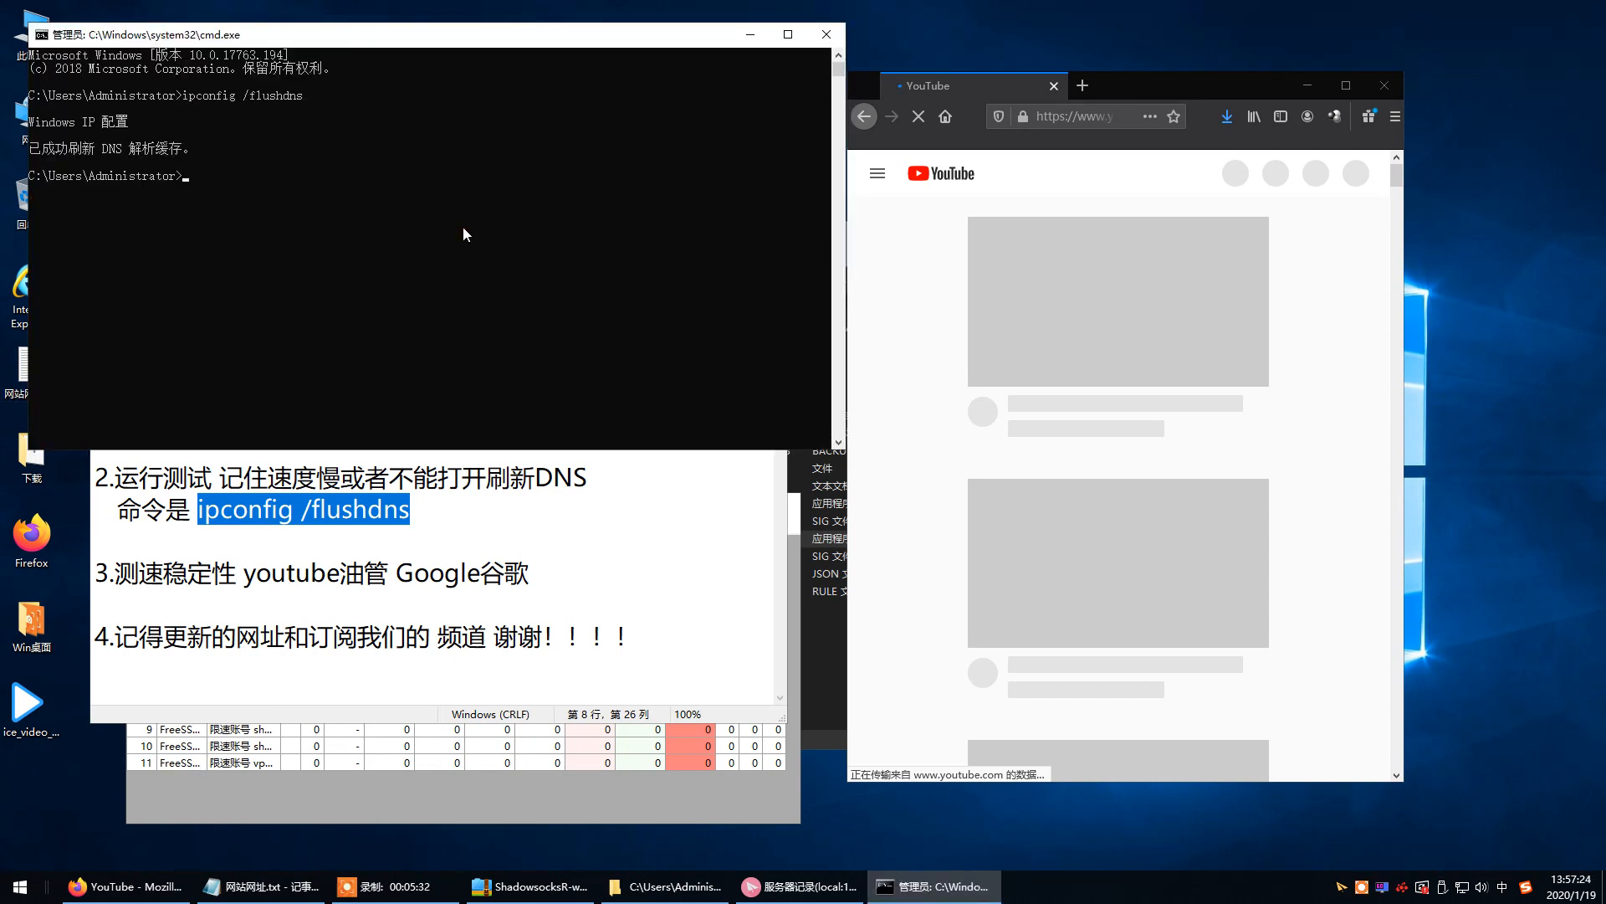
Minimize the Command Prompt and Notepad windows and move the server statistics window up beside the YouTube page.
left_click(751, 34)
left_click(691, 201)
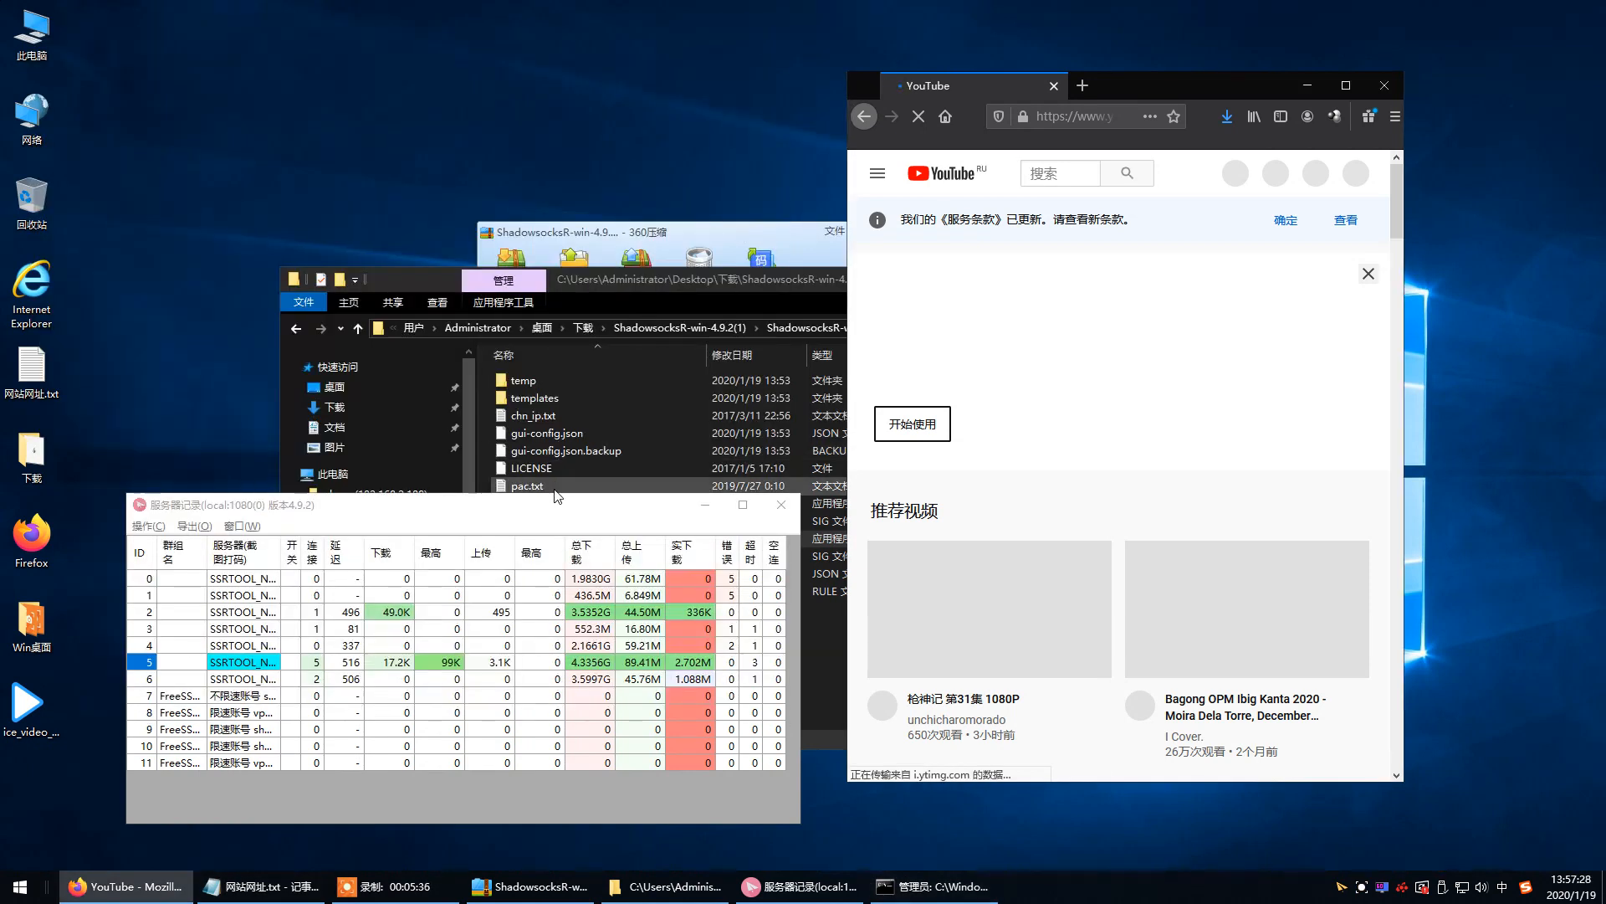
left_click_drag(553, 497, 534, 289)
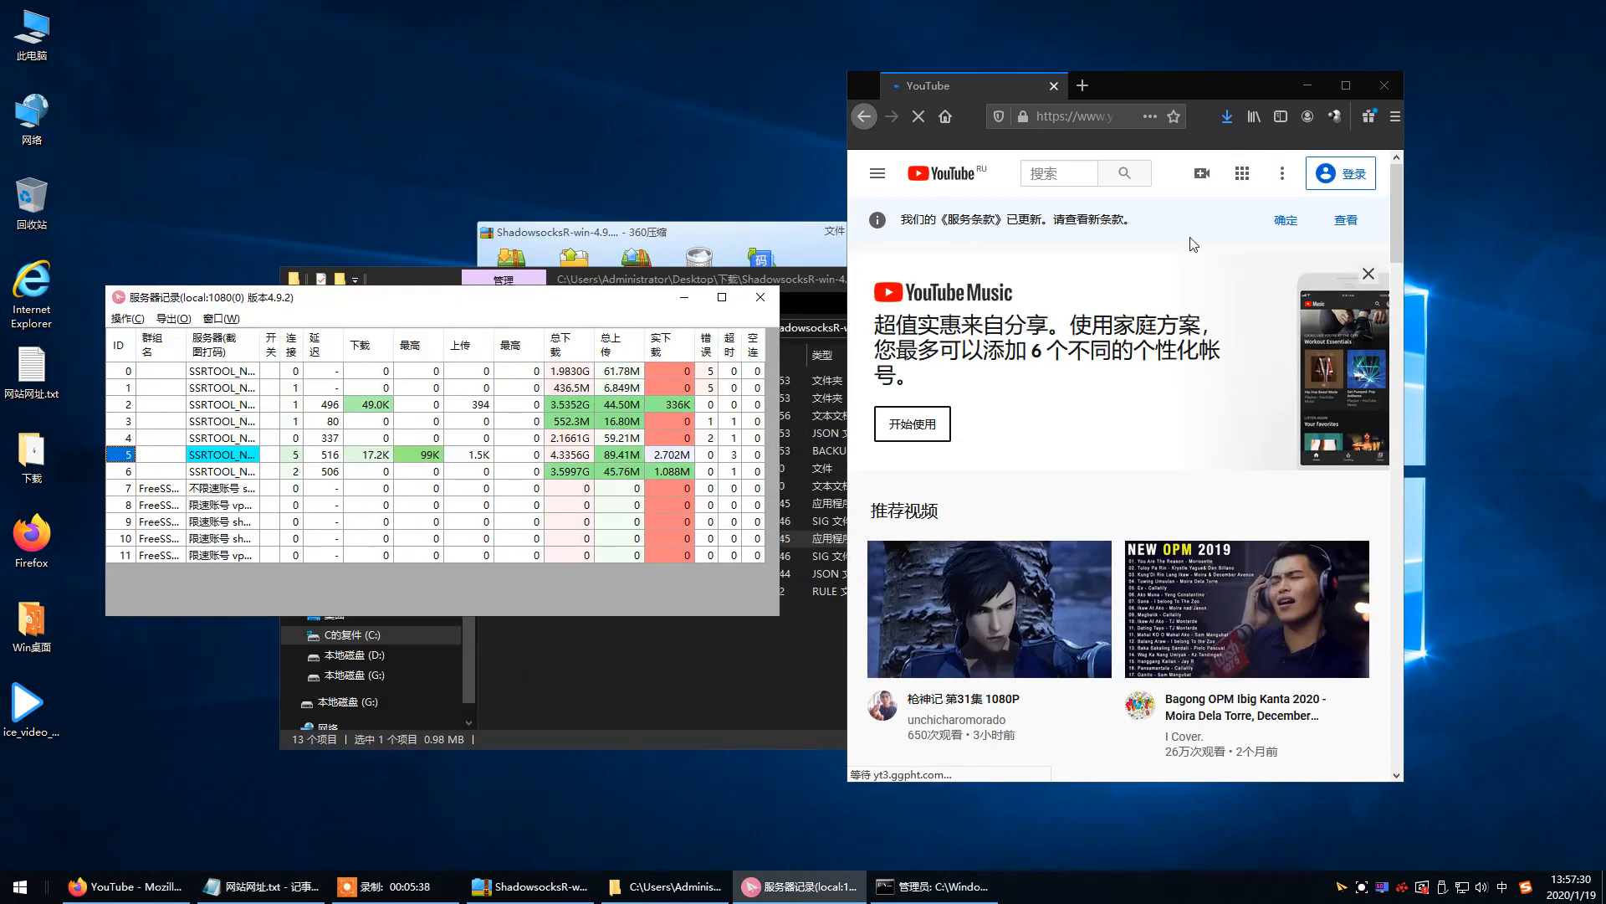
Browse the recommended videos on the YouTube home page to examine how thumbnails load alongside the server traffic statistics.
scroll(1139, 368, "down", 5)
scroll(1137, 364, "up", 5)
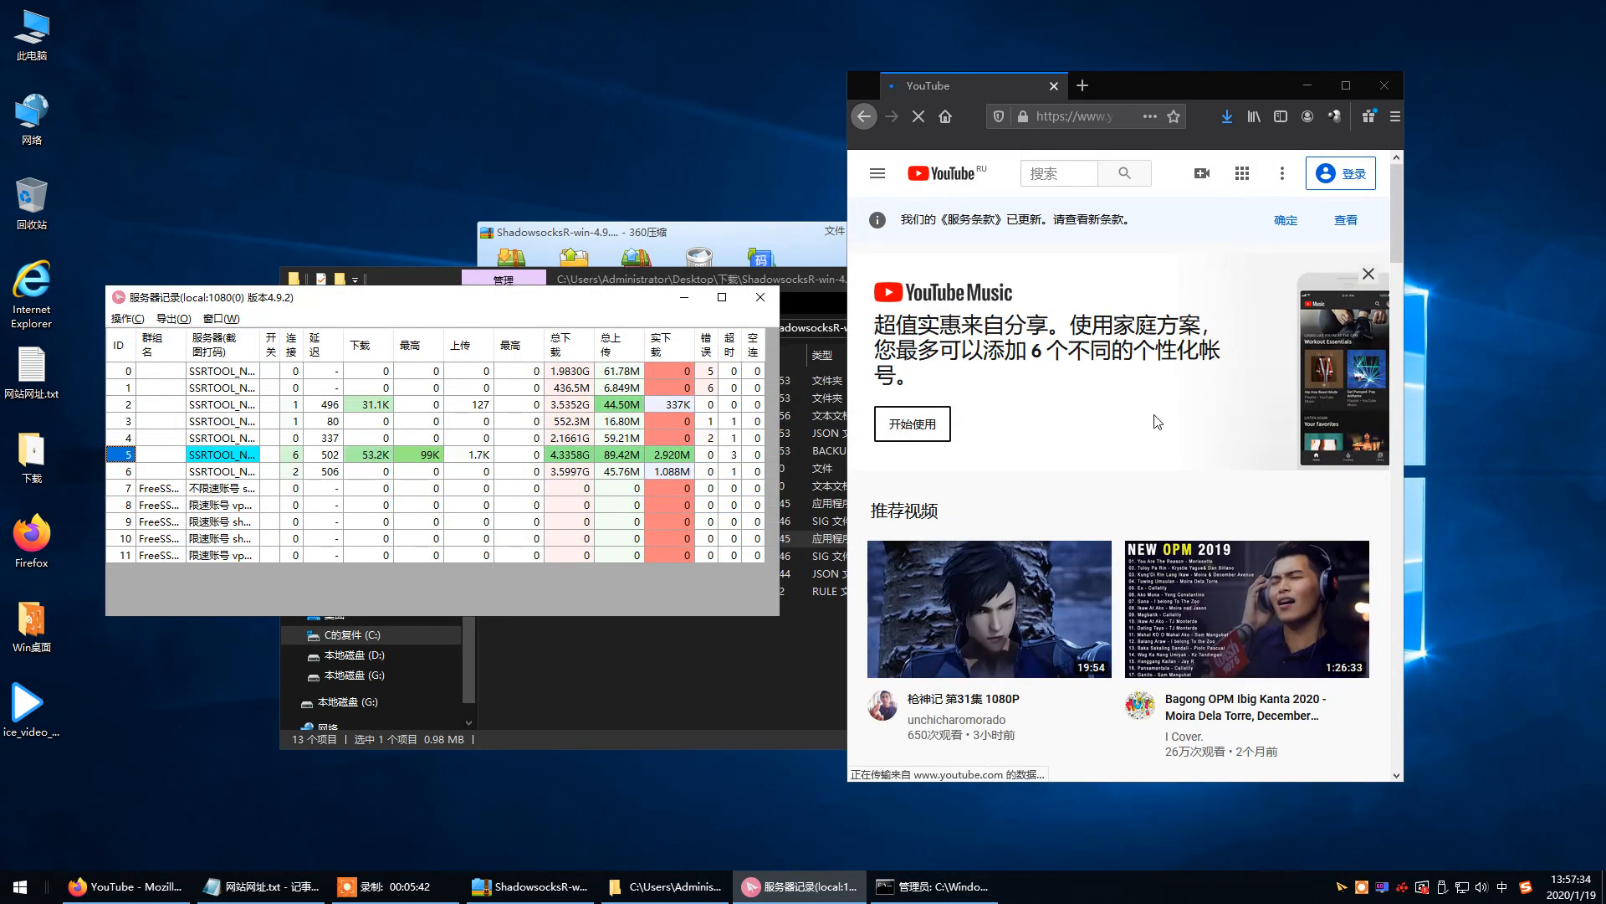
scroll(1157, 421, "down", 10)
scroll(1155, 423, "down", 5)
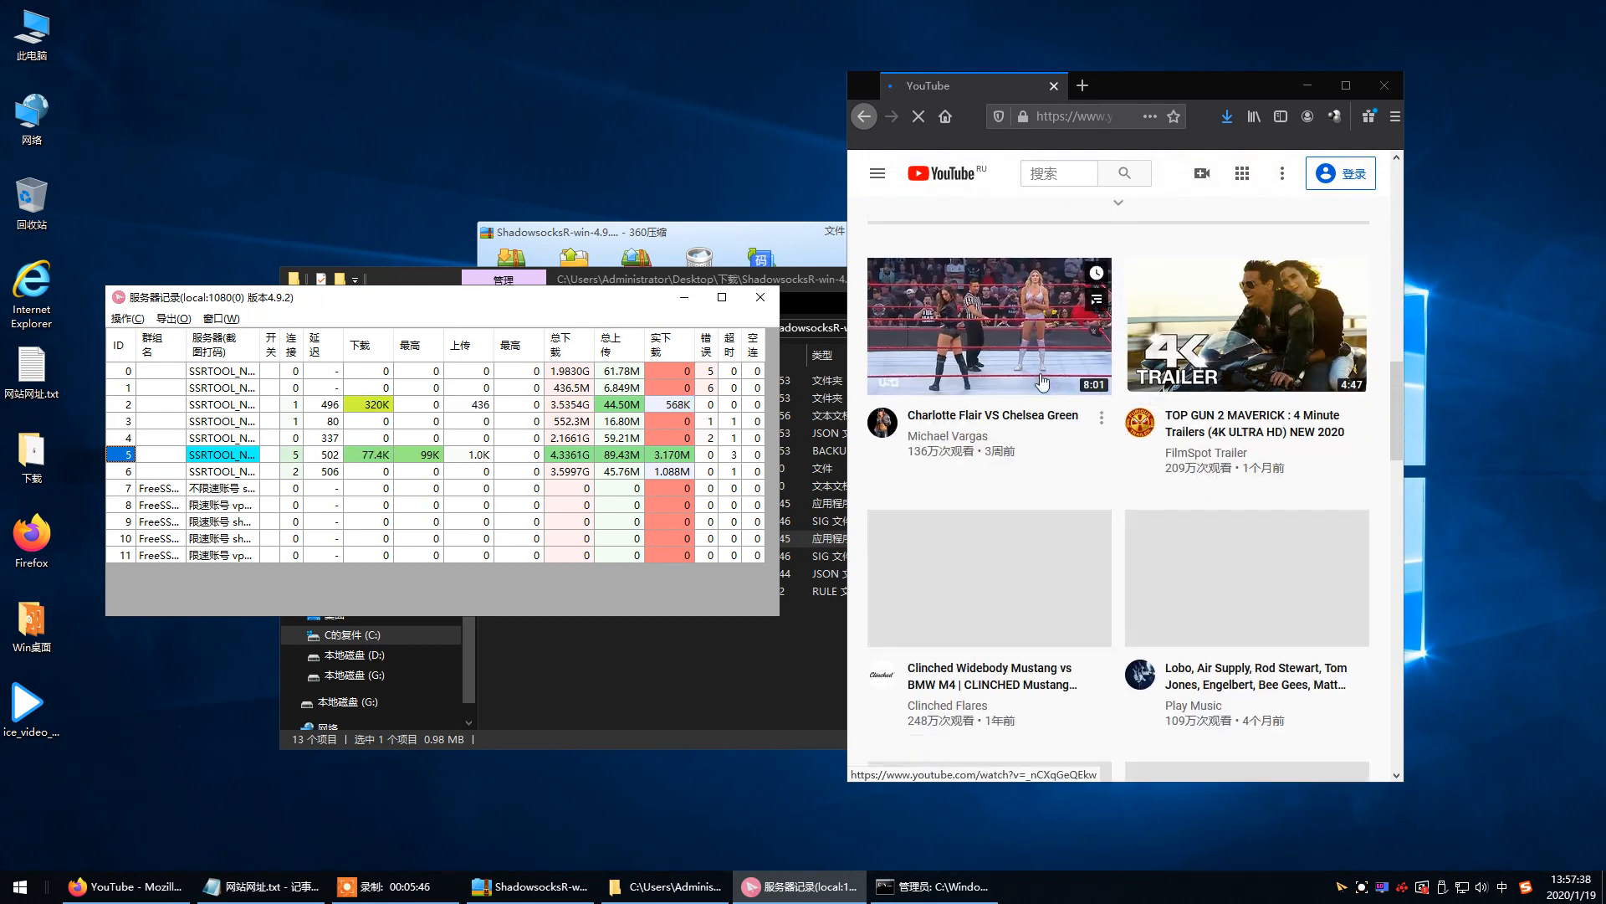
scroll(1086, 443, "down", 4)
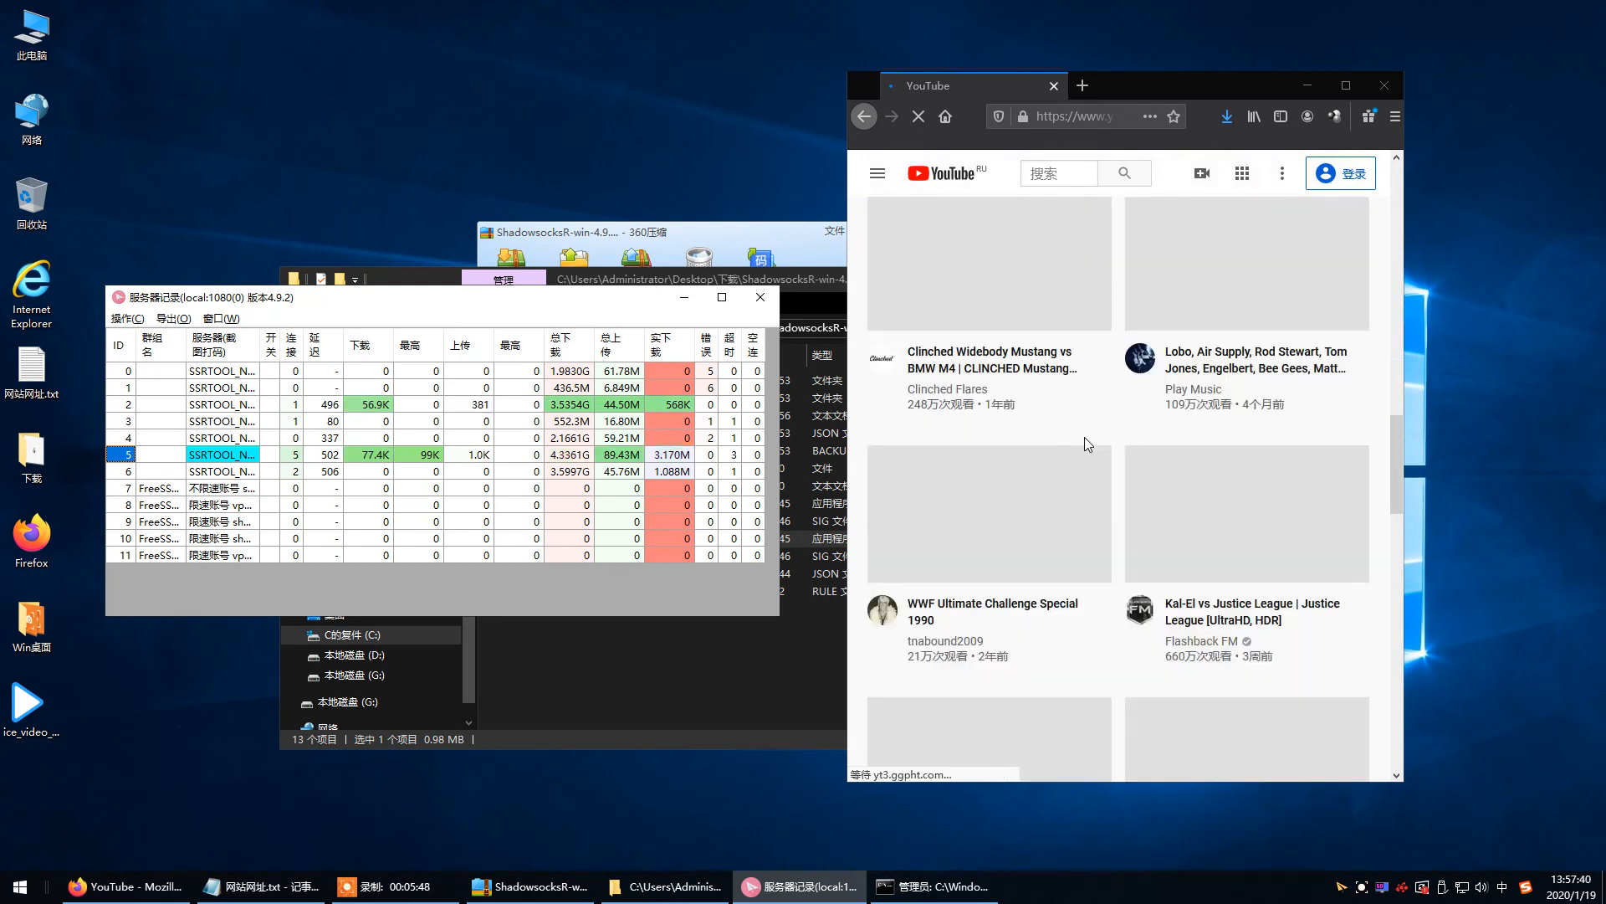
scroll(1086, 443, "up", 3)
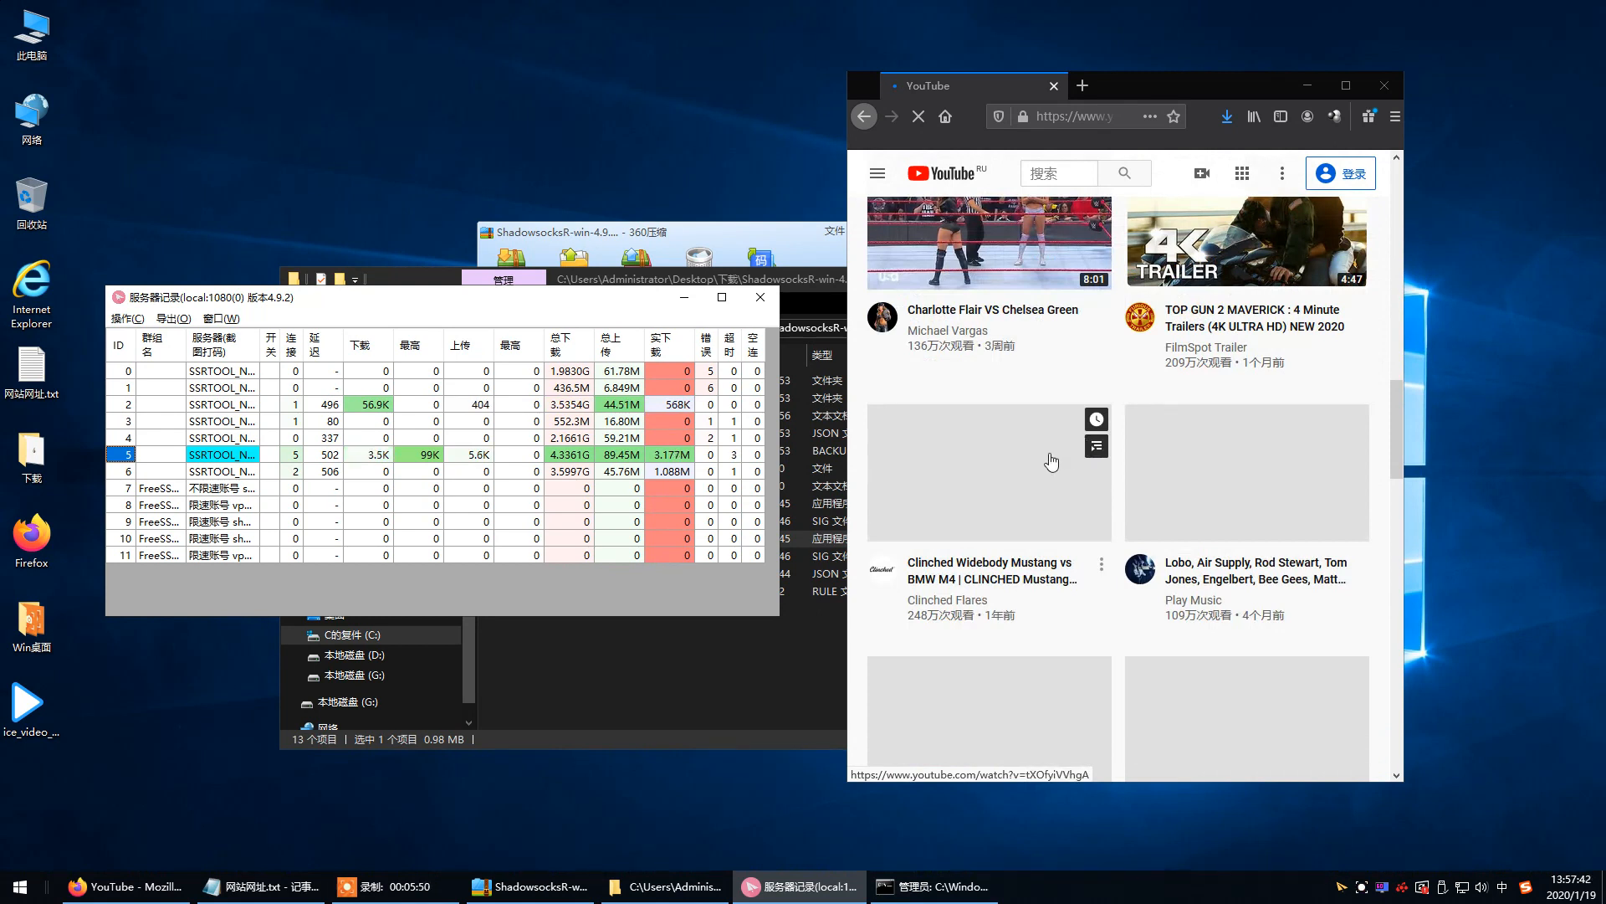
scroll(1051, 461, "up", 8)
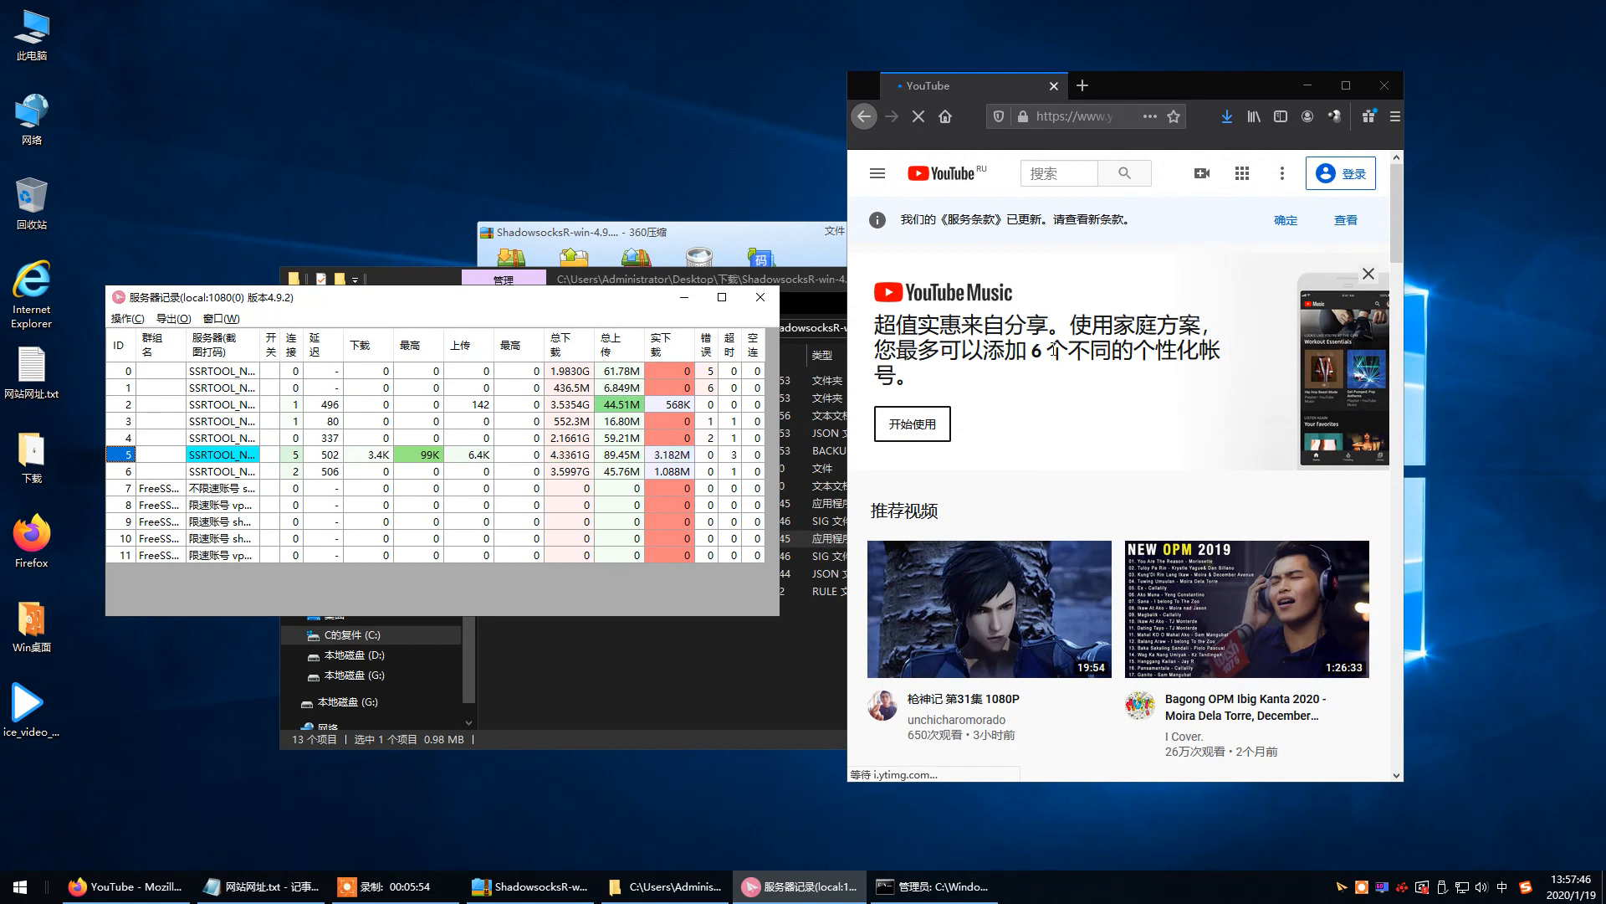
scroll(1053, 411, "down", 4)
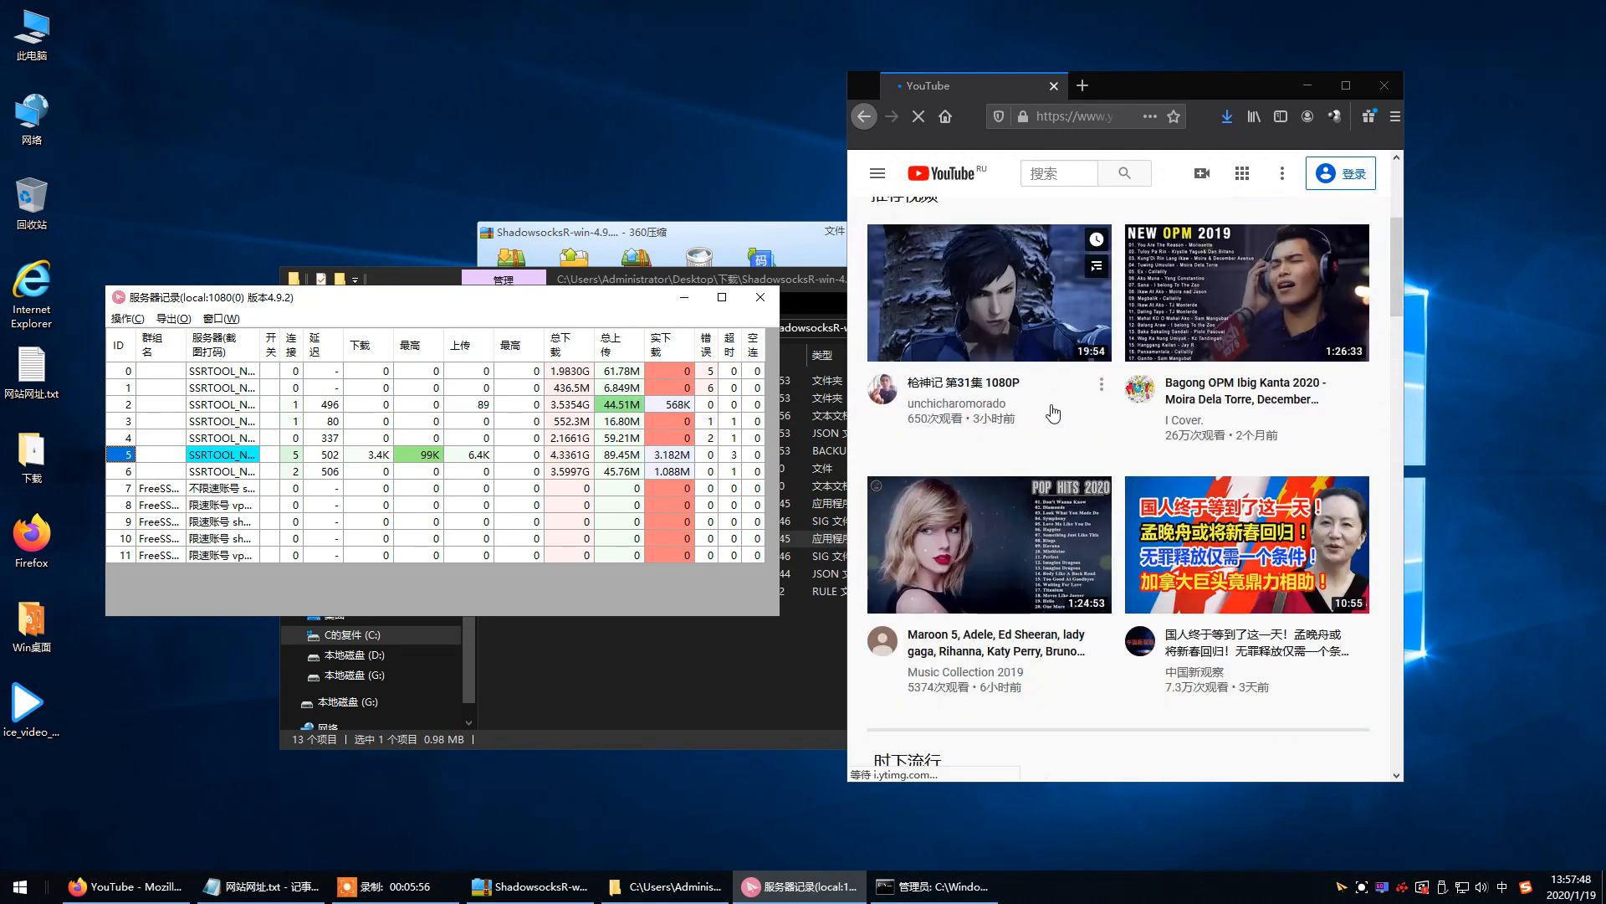
scroll(1053, 411, "up", 4)
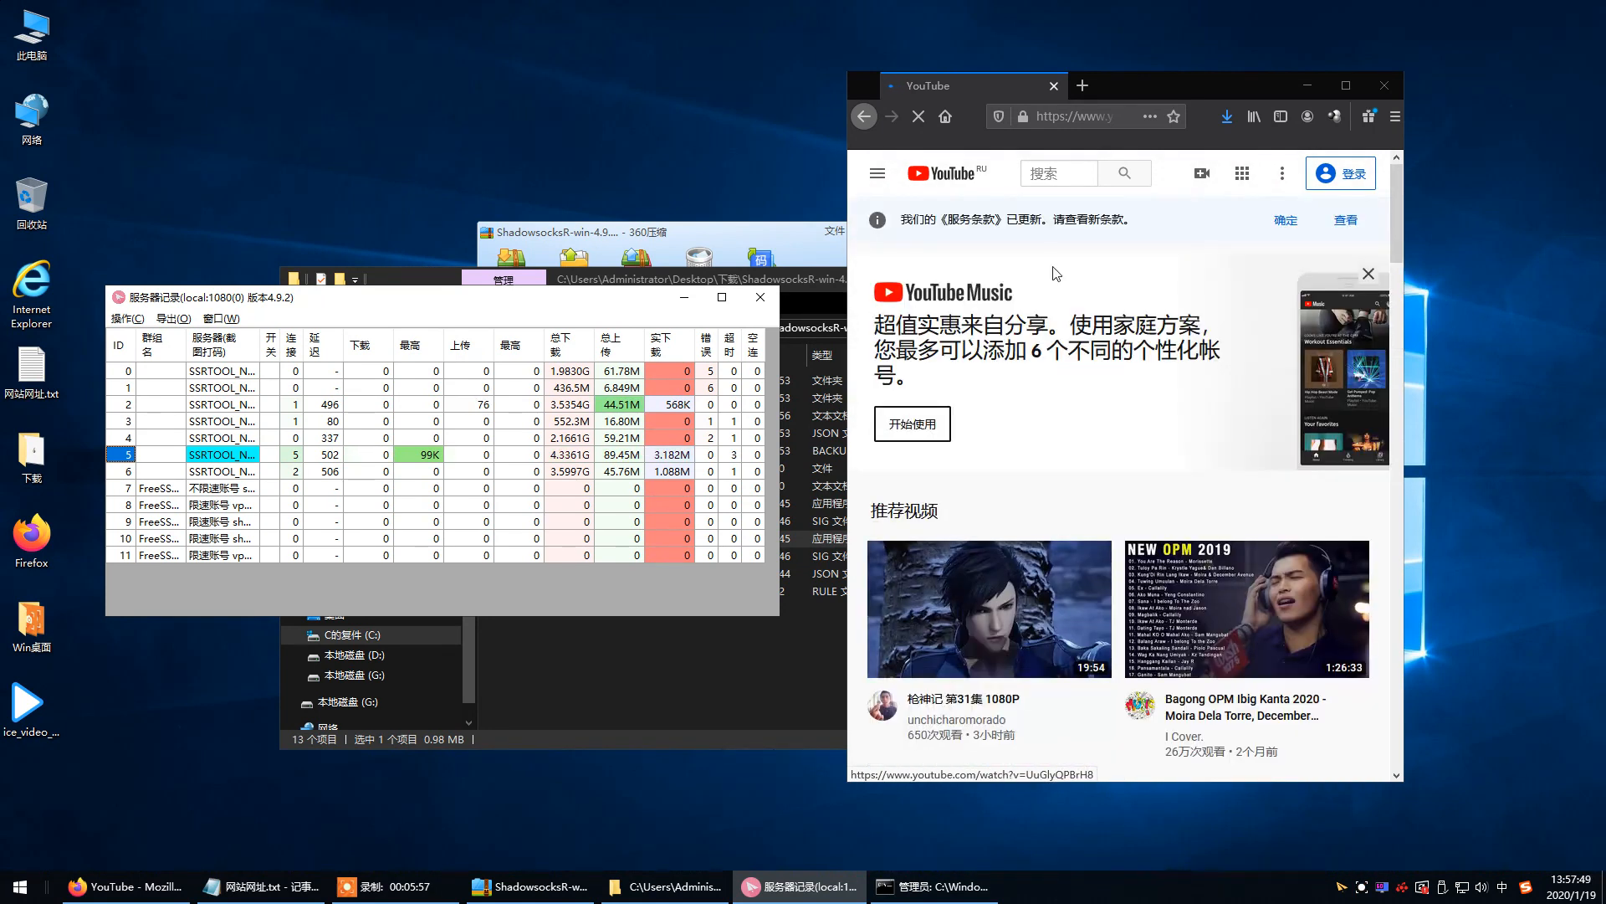
Search YouTube for "house dence".
left_click(1058, 173)
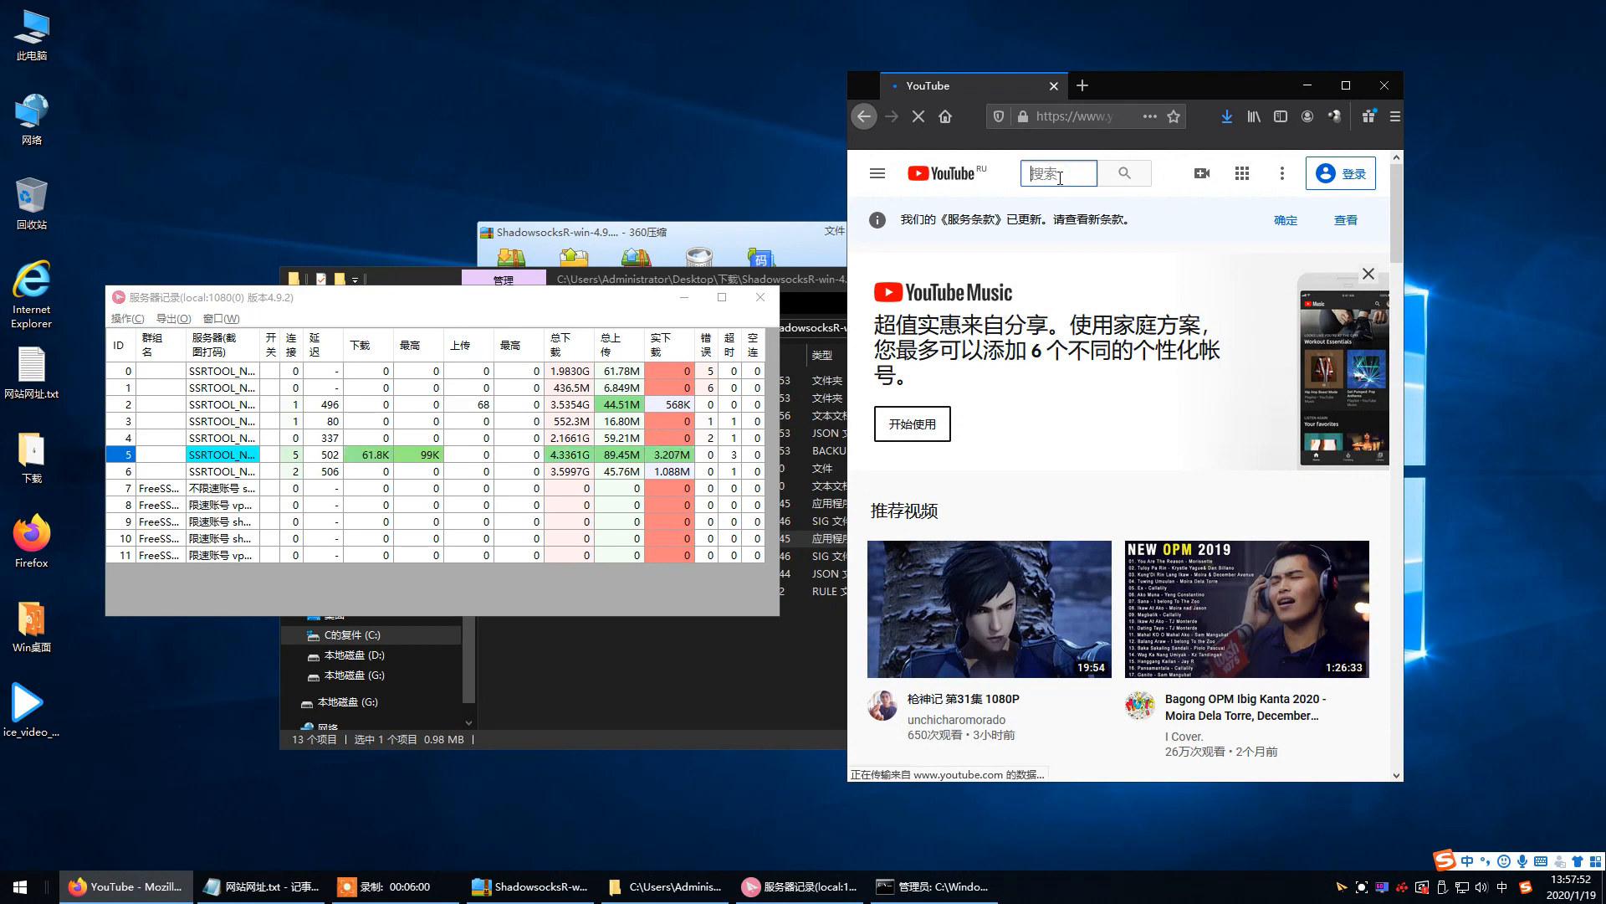
type("hou")
type("se")
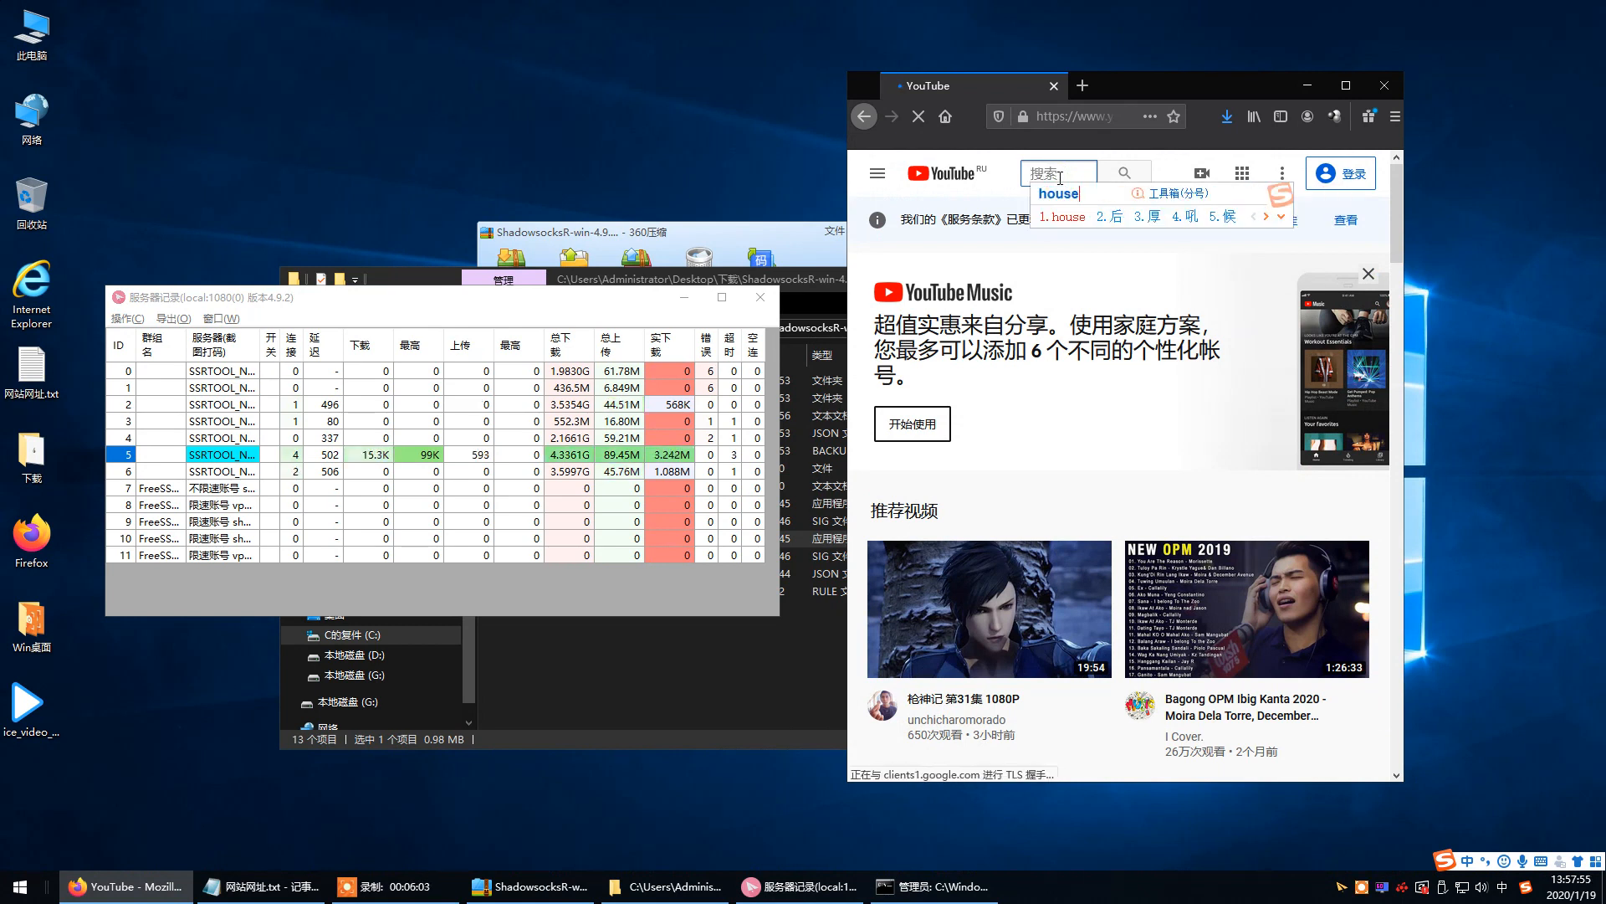
key("space")
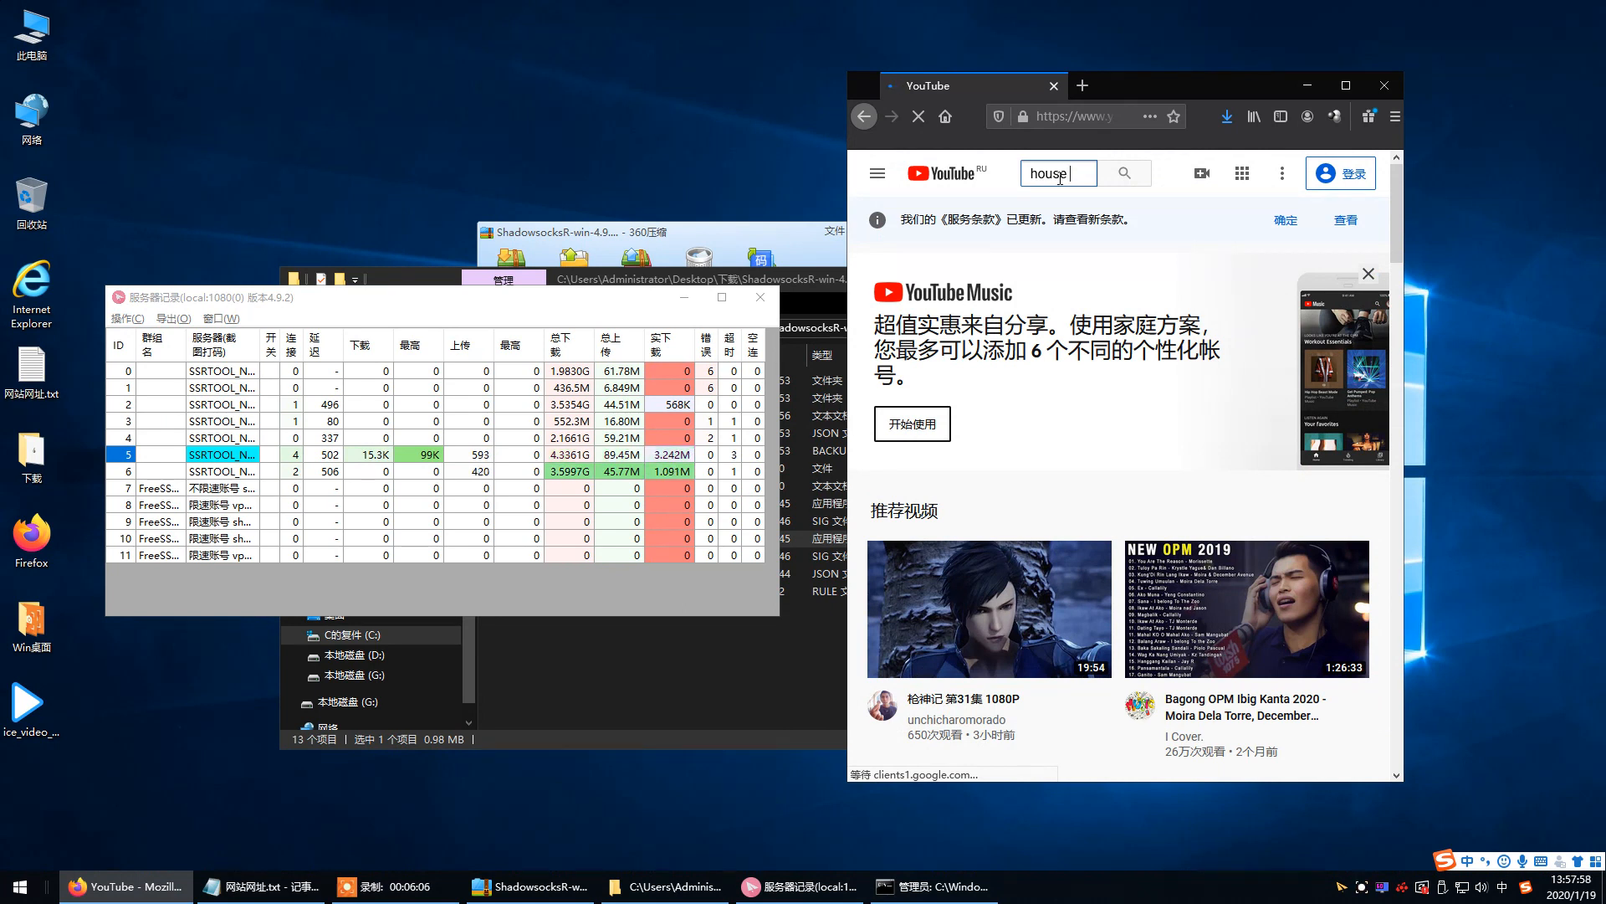
type("den")
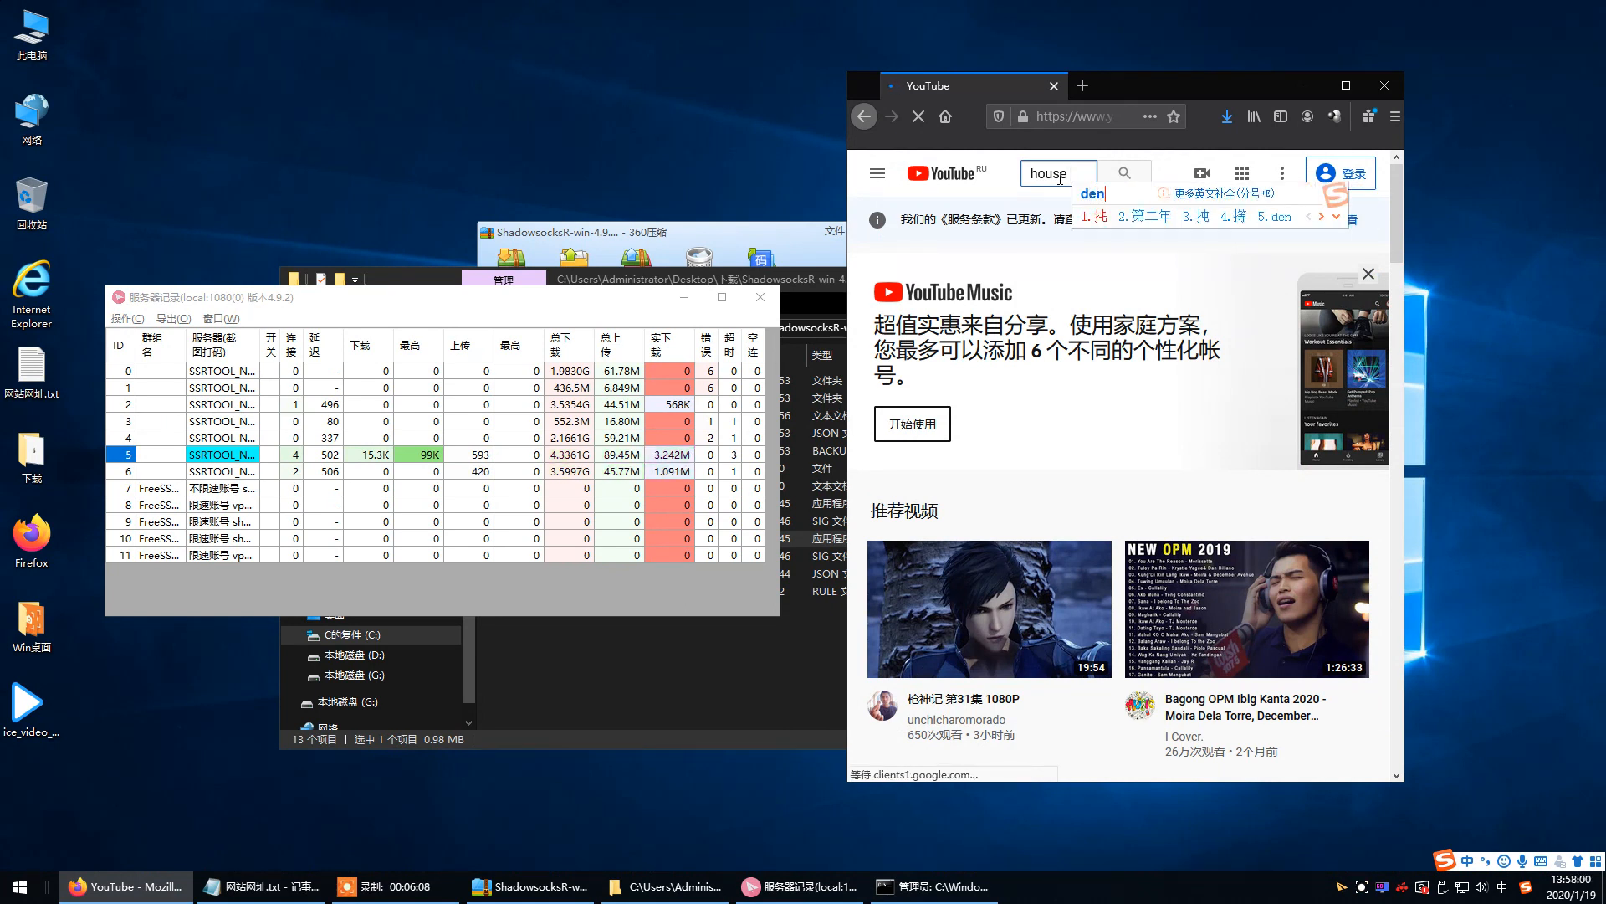
key("BackSpace")
key("BackSpace")
key("BackSpace")
type("dence")
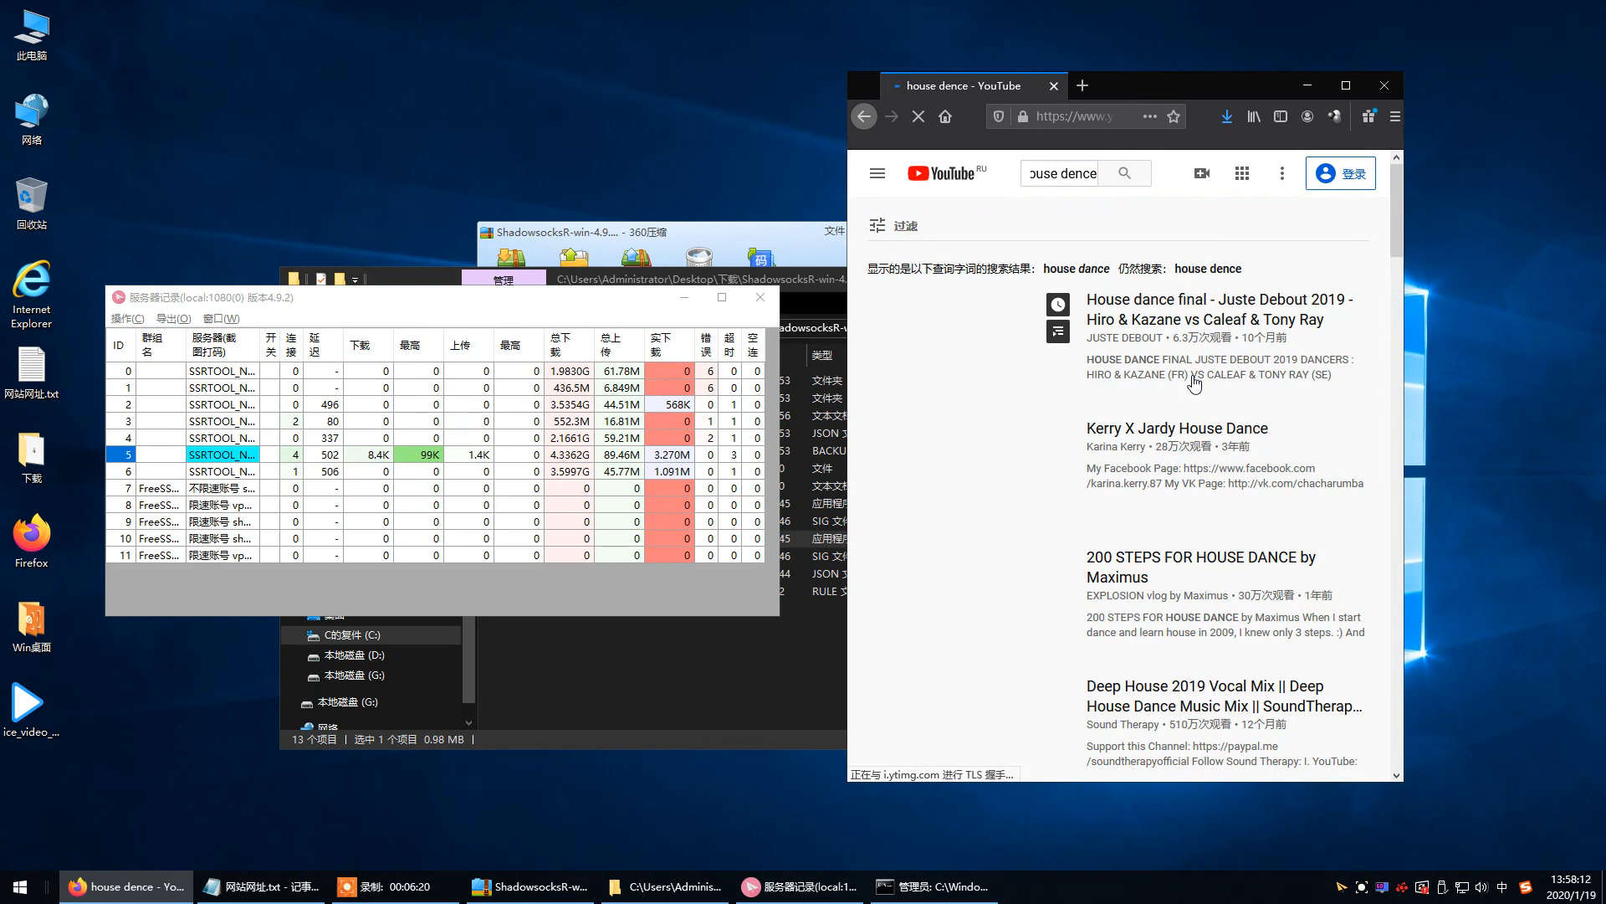
Browse the search results and open the video "4K IBIZA WINTER MIX 2019" from the recommended section.
scroll(1193, 383, "down", 3)
scroll(1194, 383, "up", 2)
scroll(1193, 383, "up", 2)
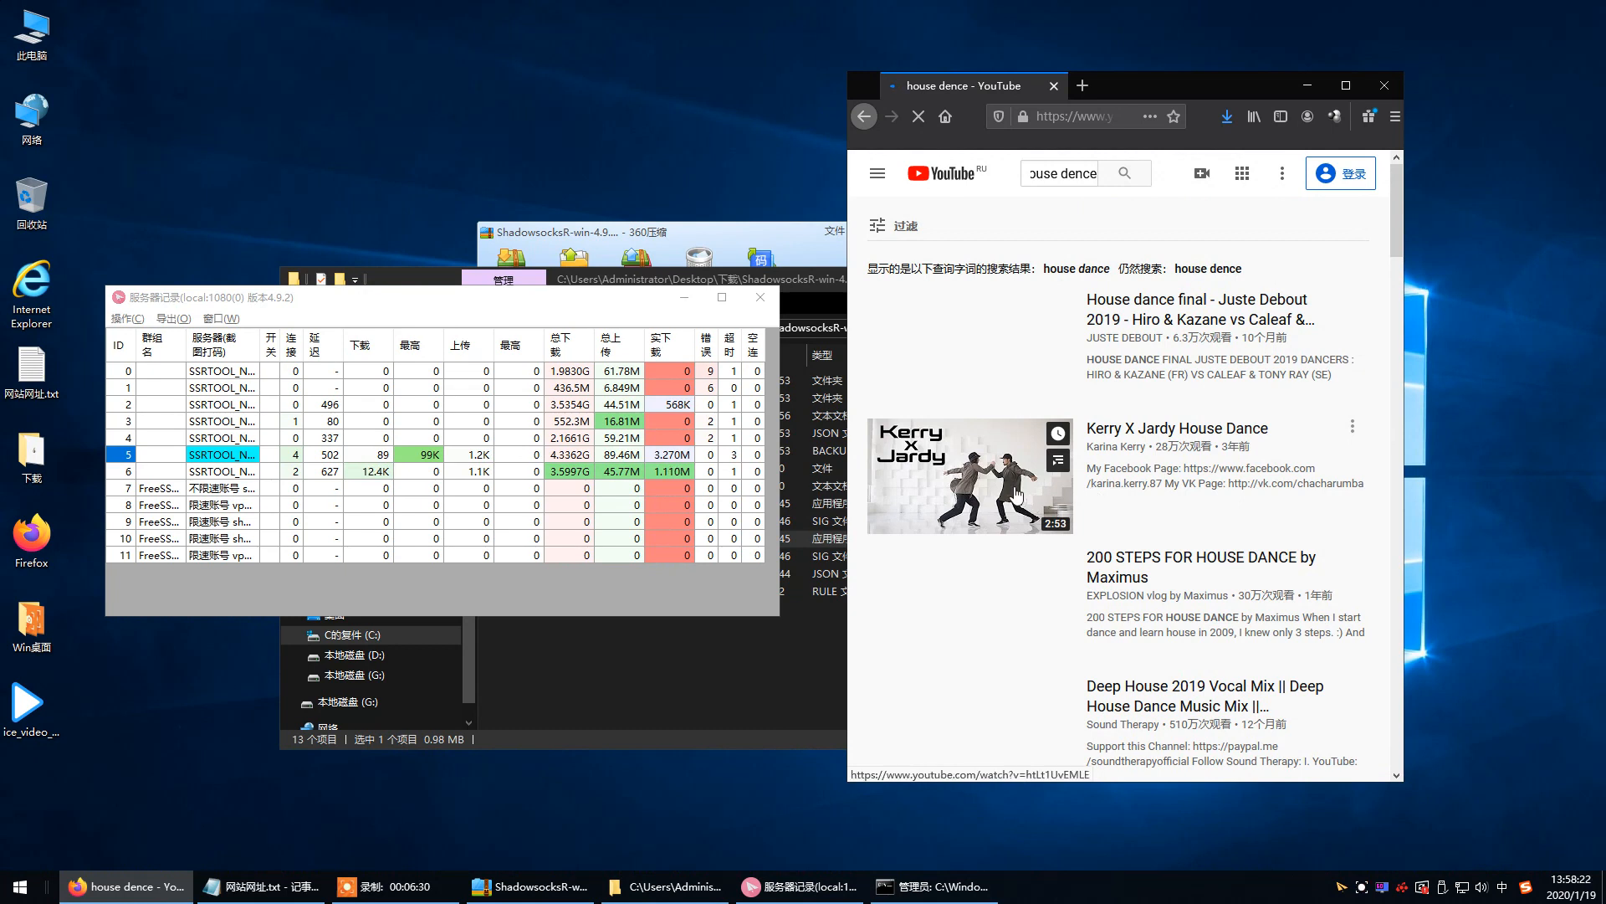
scroll(1118, 481, "down", 10)
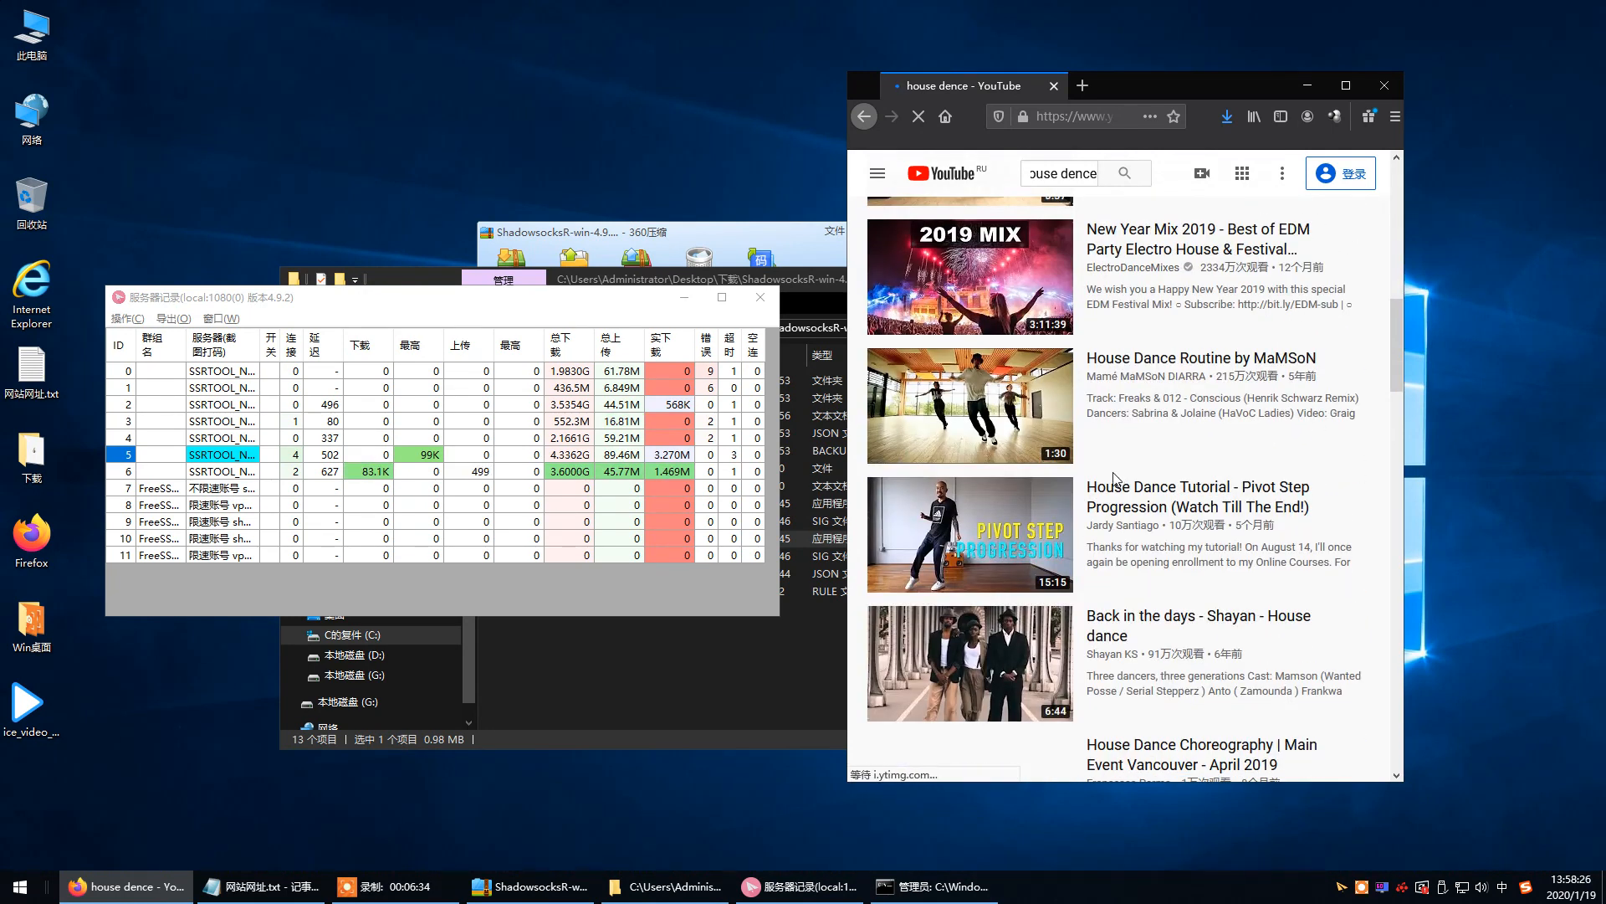
scroll(1118, 481, "down", 3)
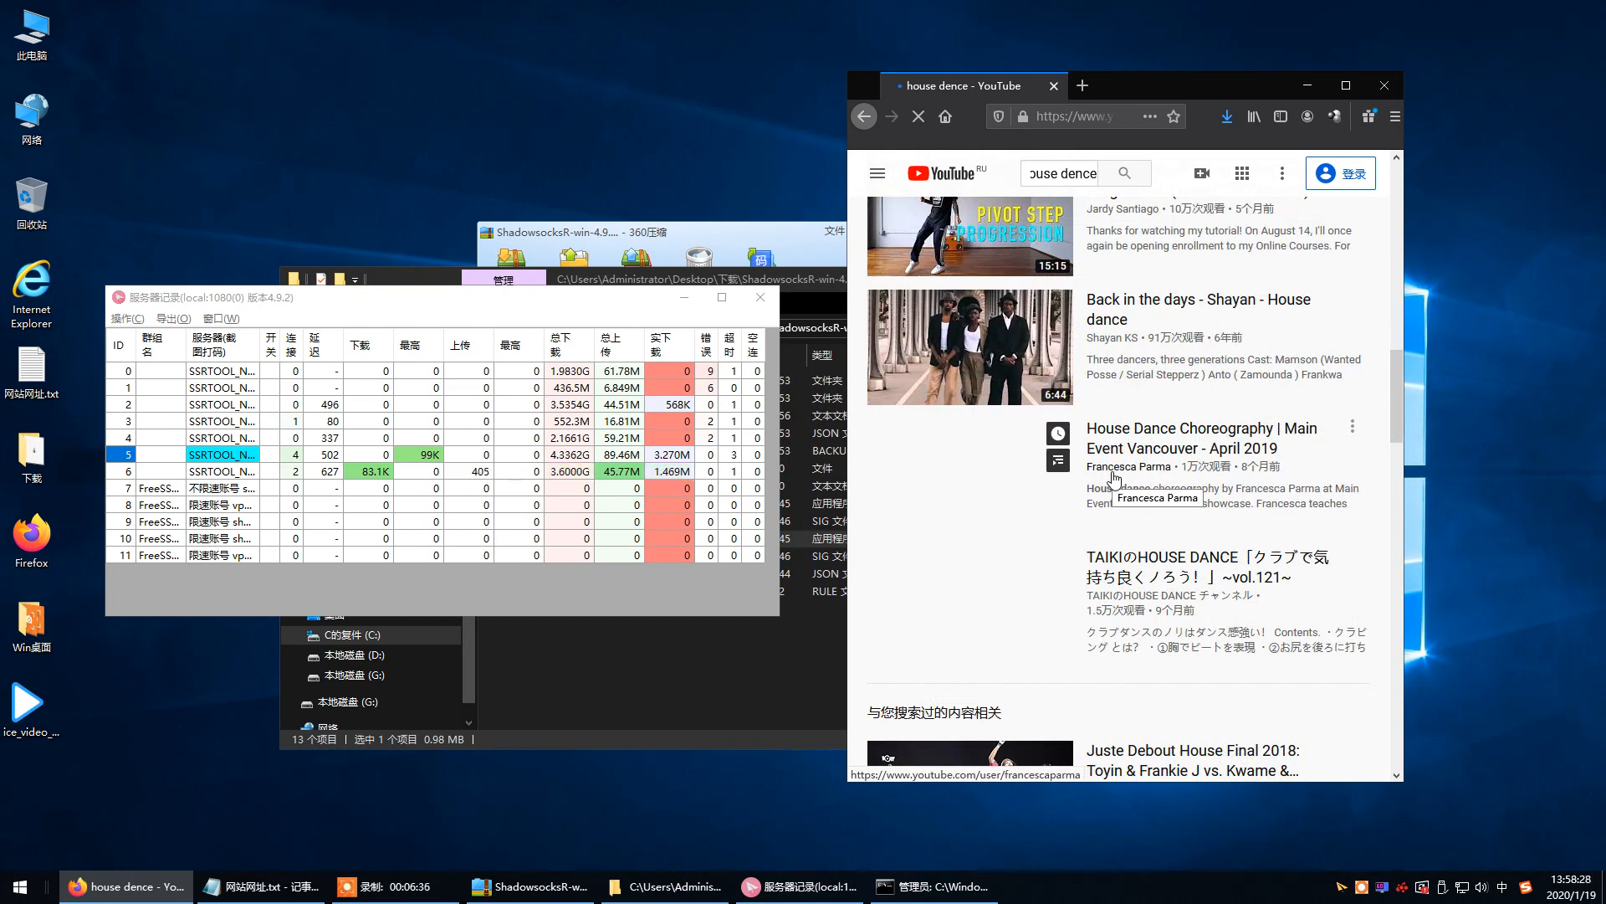
scroll(1115, 478, "down", 8)
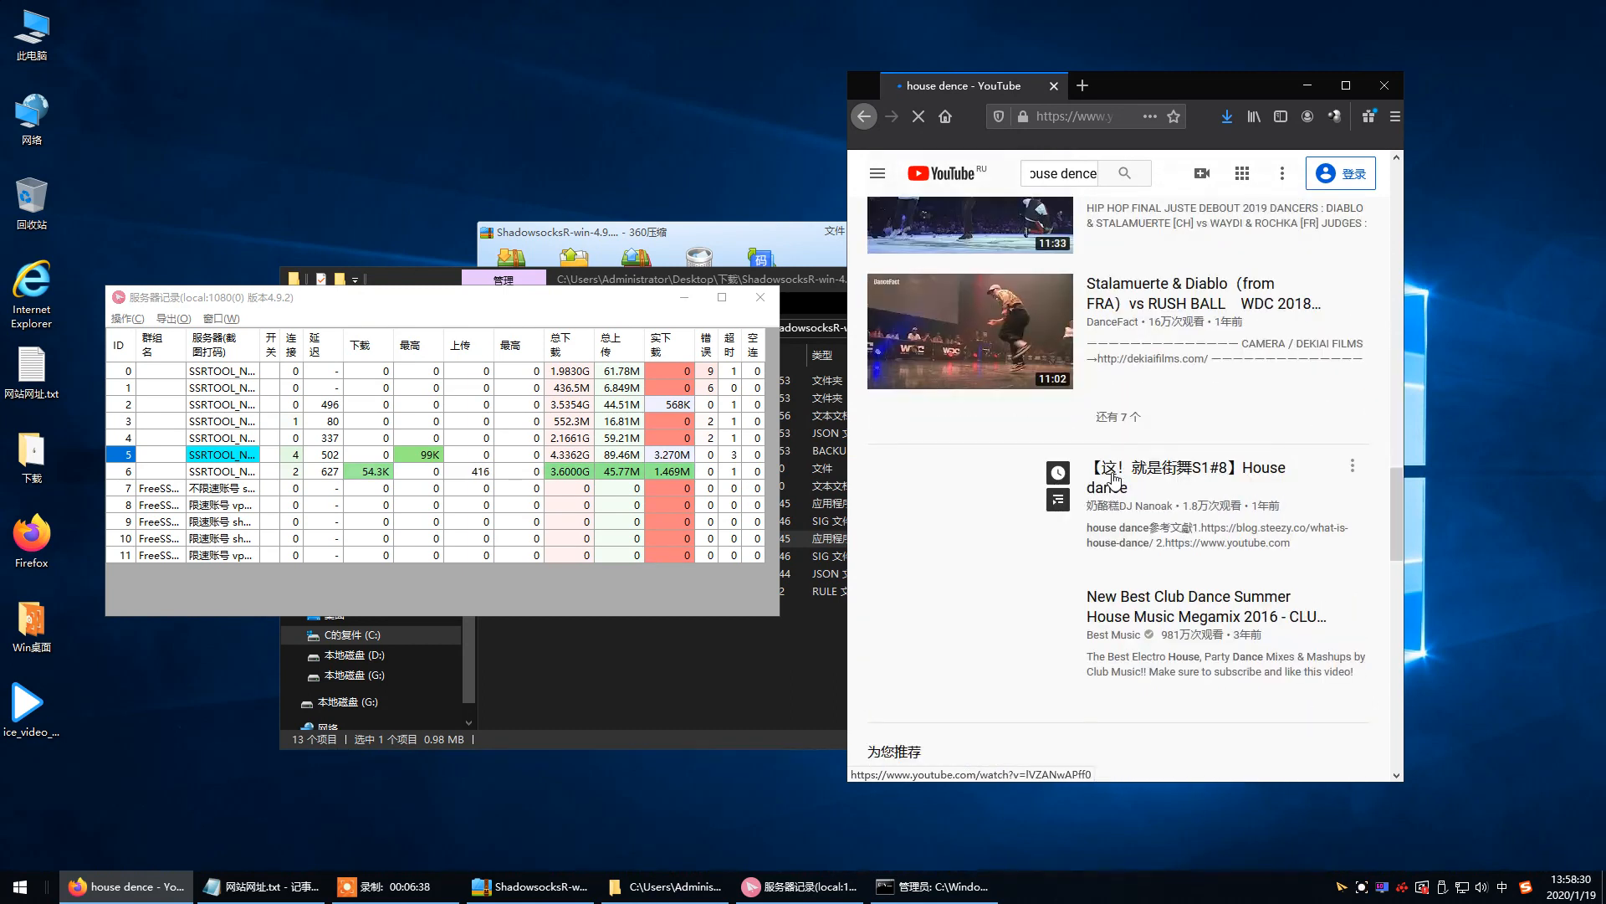
scroll(1160, 463, "down", 1)
scroll(1160, 463, "down", 5)
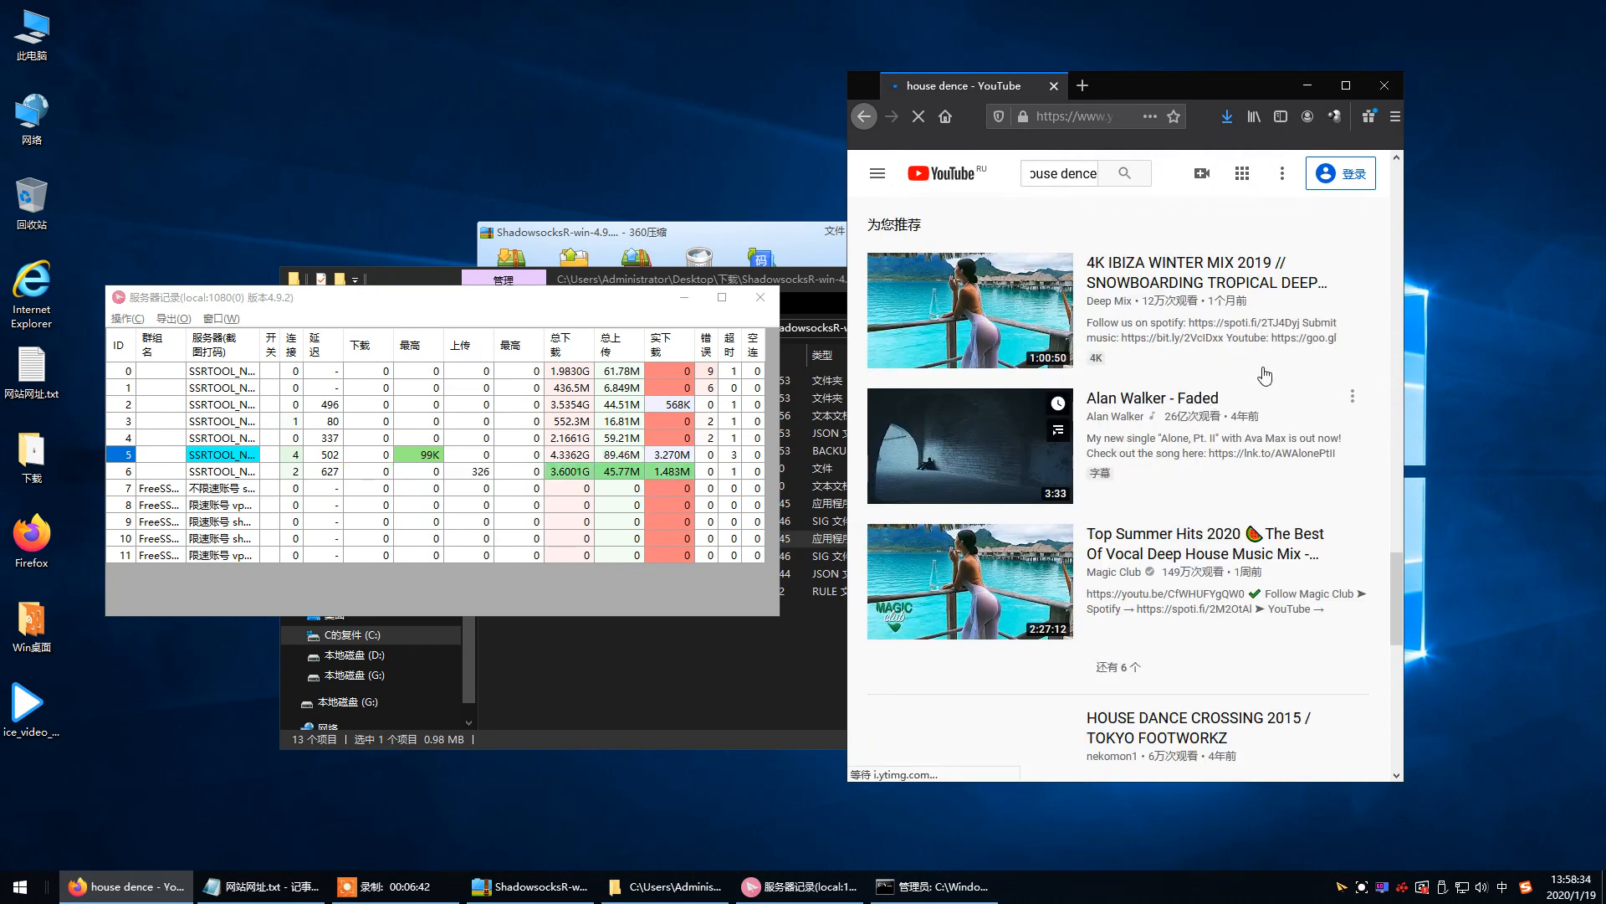
left_click(1007, 315)
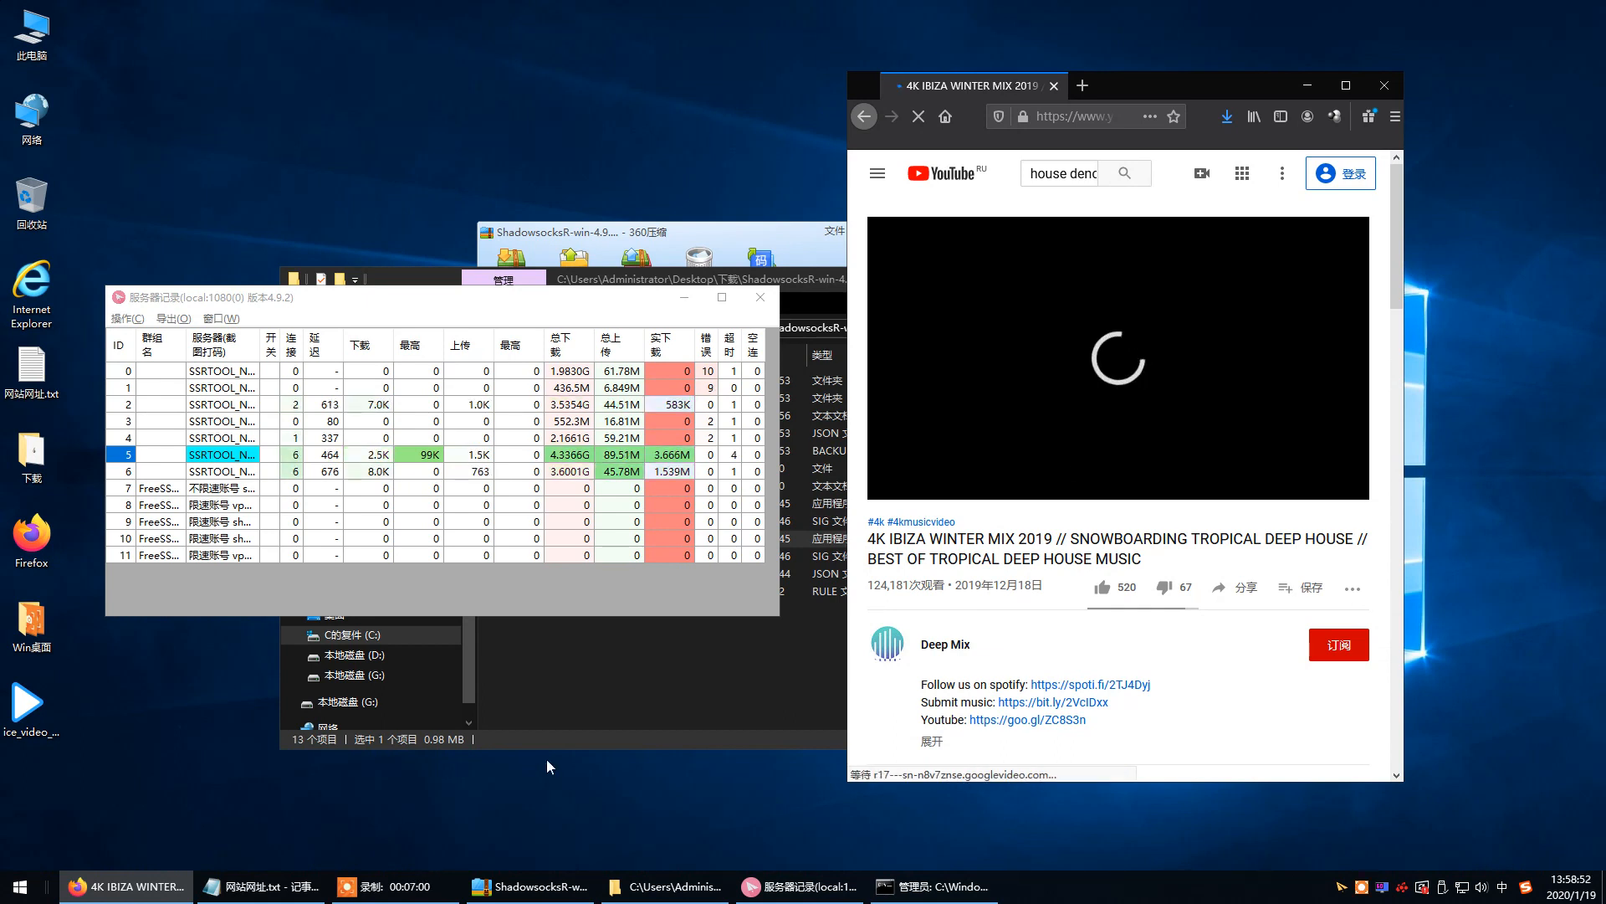
Bring back the Notepad notes and move the server statistics window up so it sits above the note text.
left_click(316, 892)
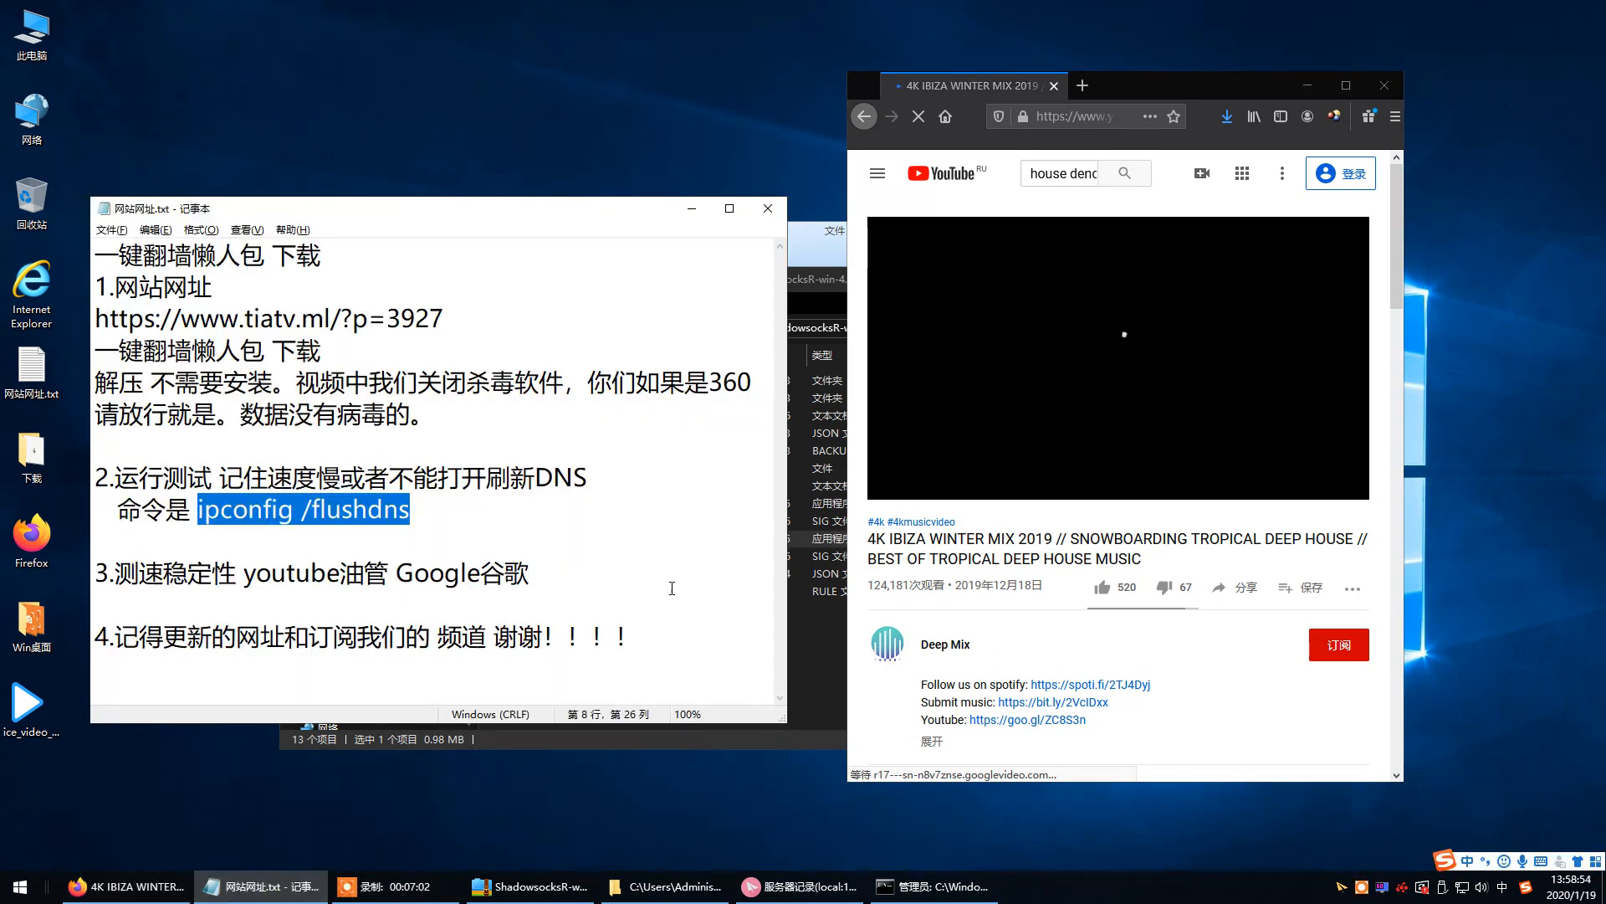
left_click_drag(585, 227, 489, 321)
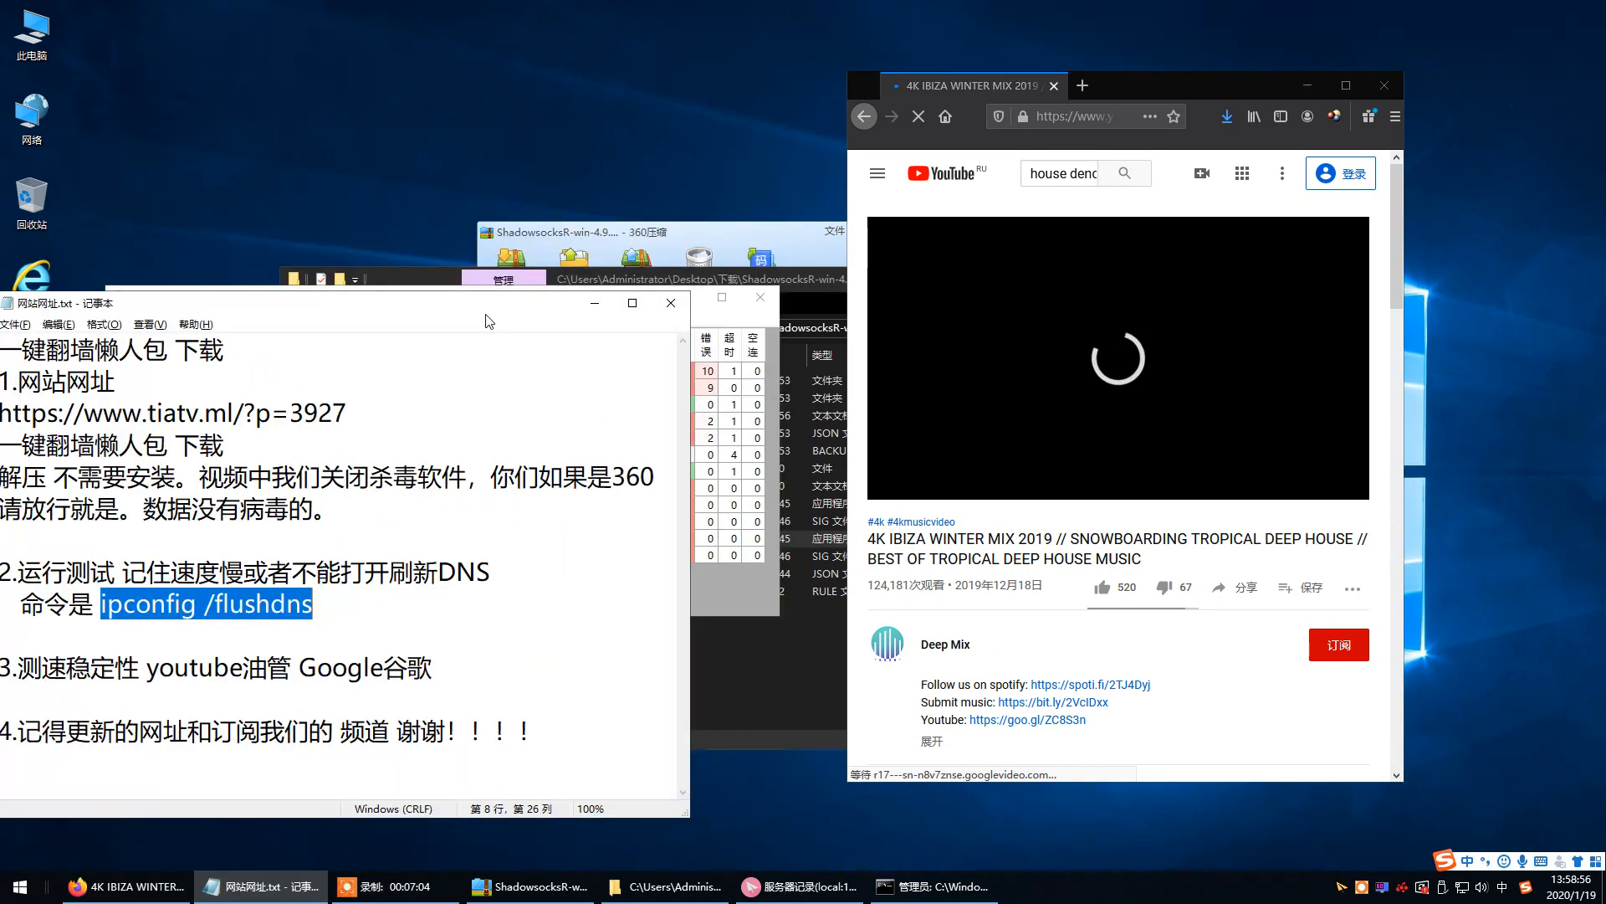
left_click(770, 354)
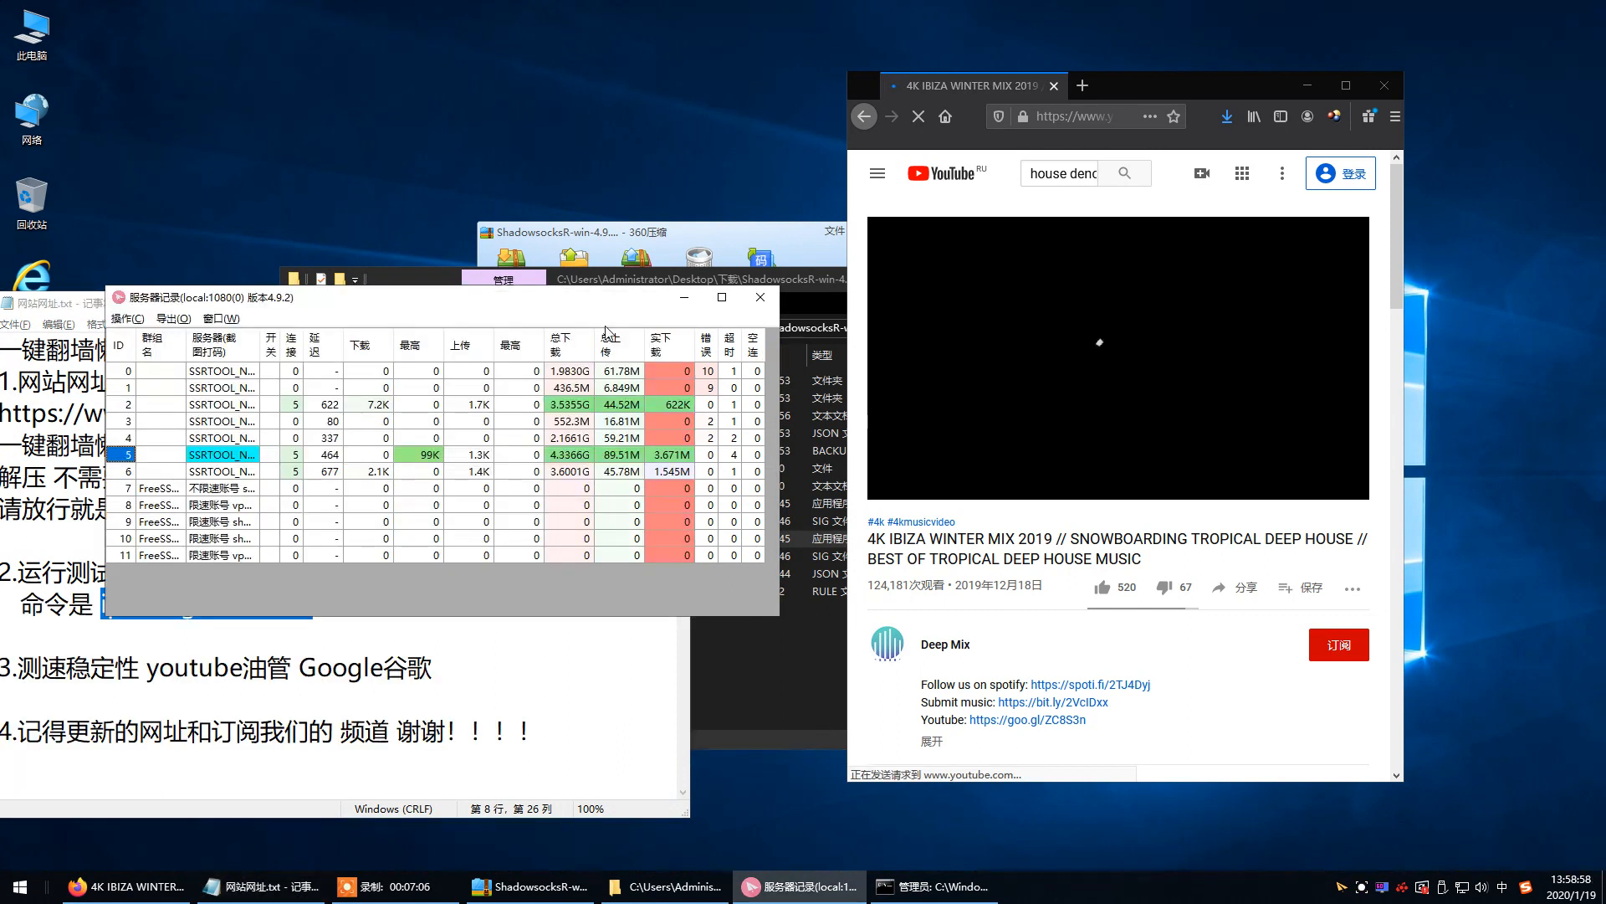
left_click_drag(586, 304, 479, 18)
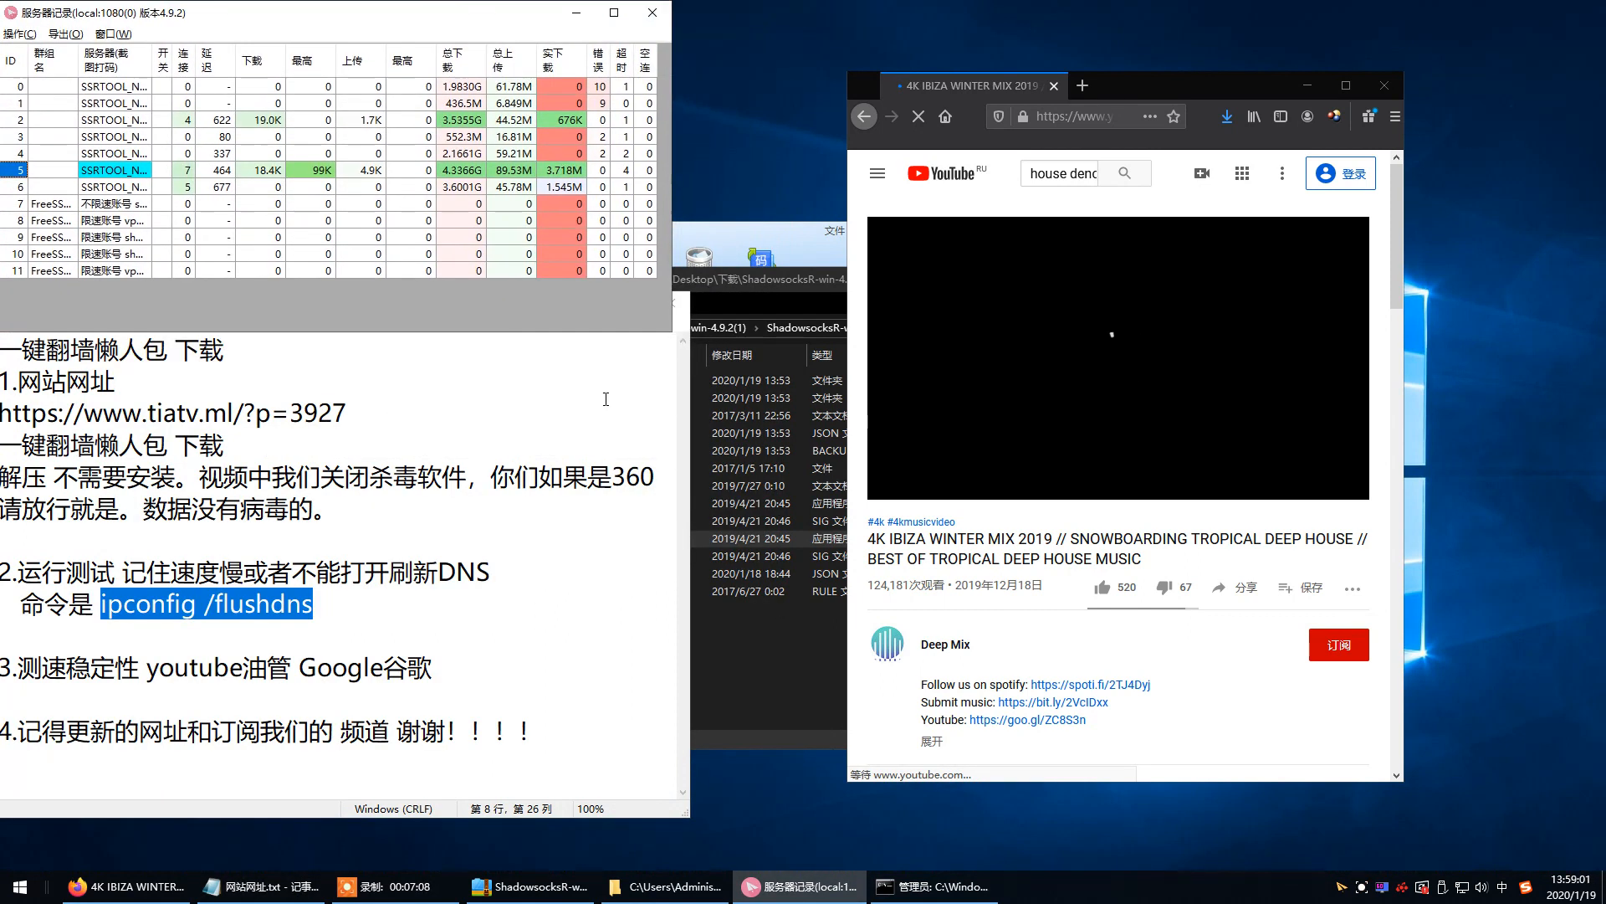
Clear the 360 archive and File Explorer windows off the desktop and place the Notepad window just below the server statistics.
left_click(782, 234)
left_click(1114, 231)
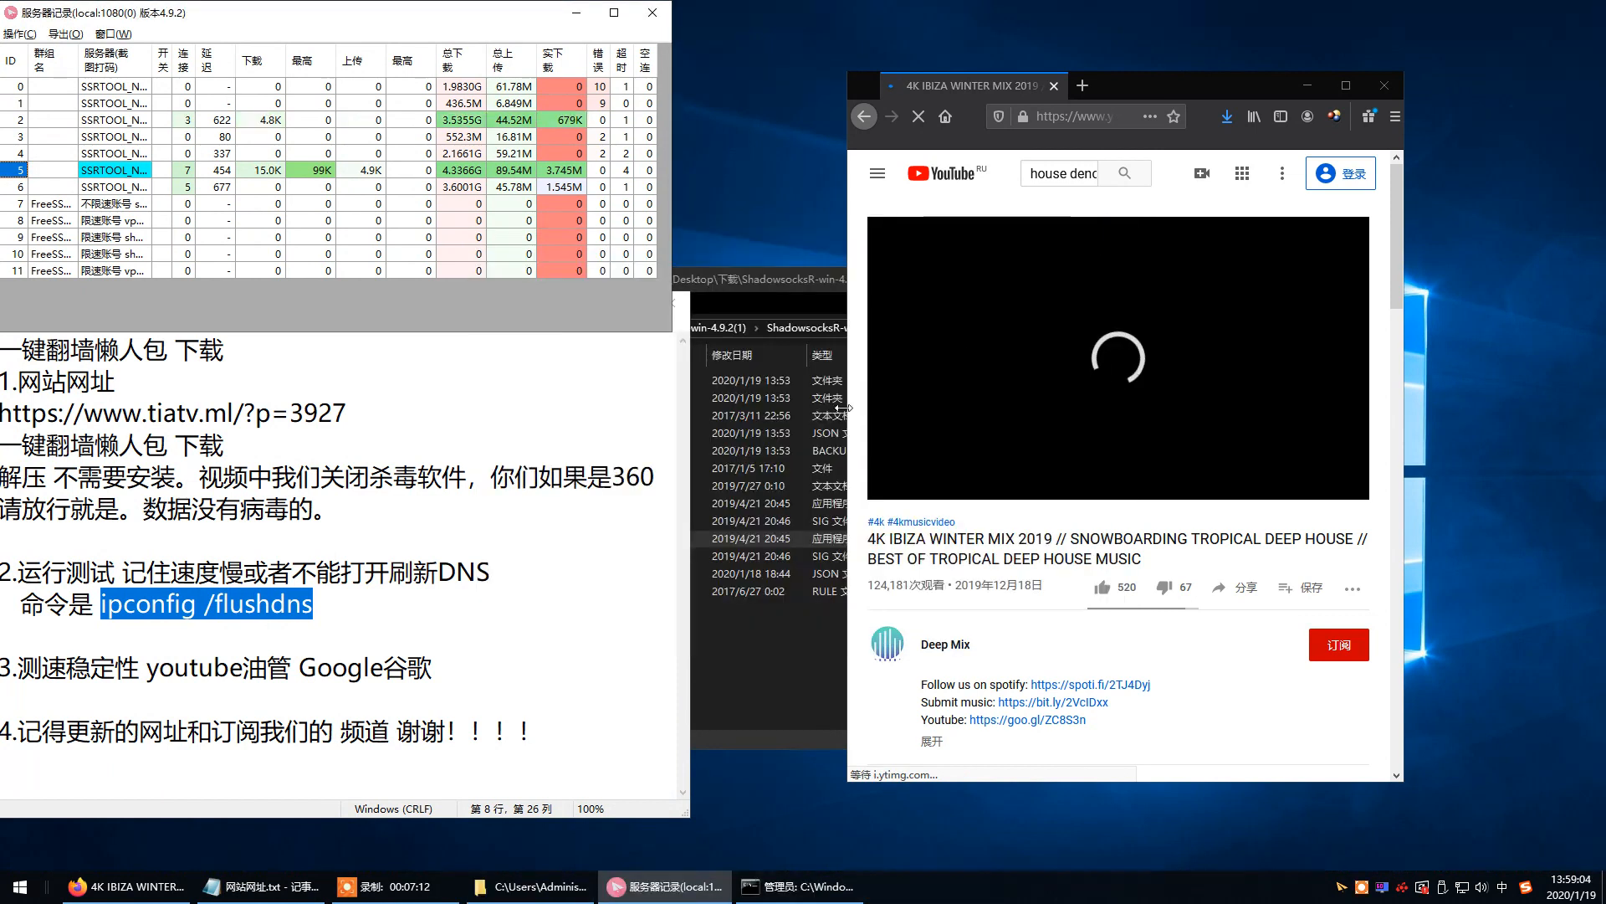
left_click(762, 281)
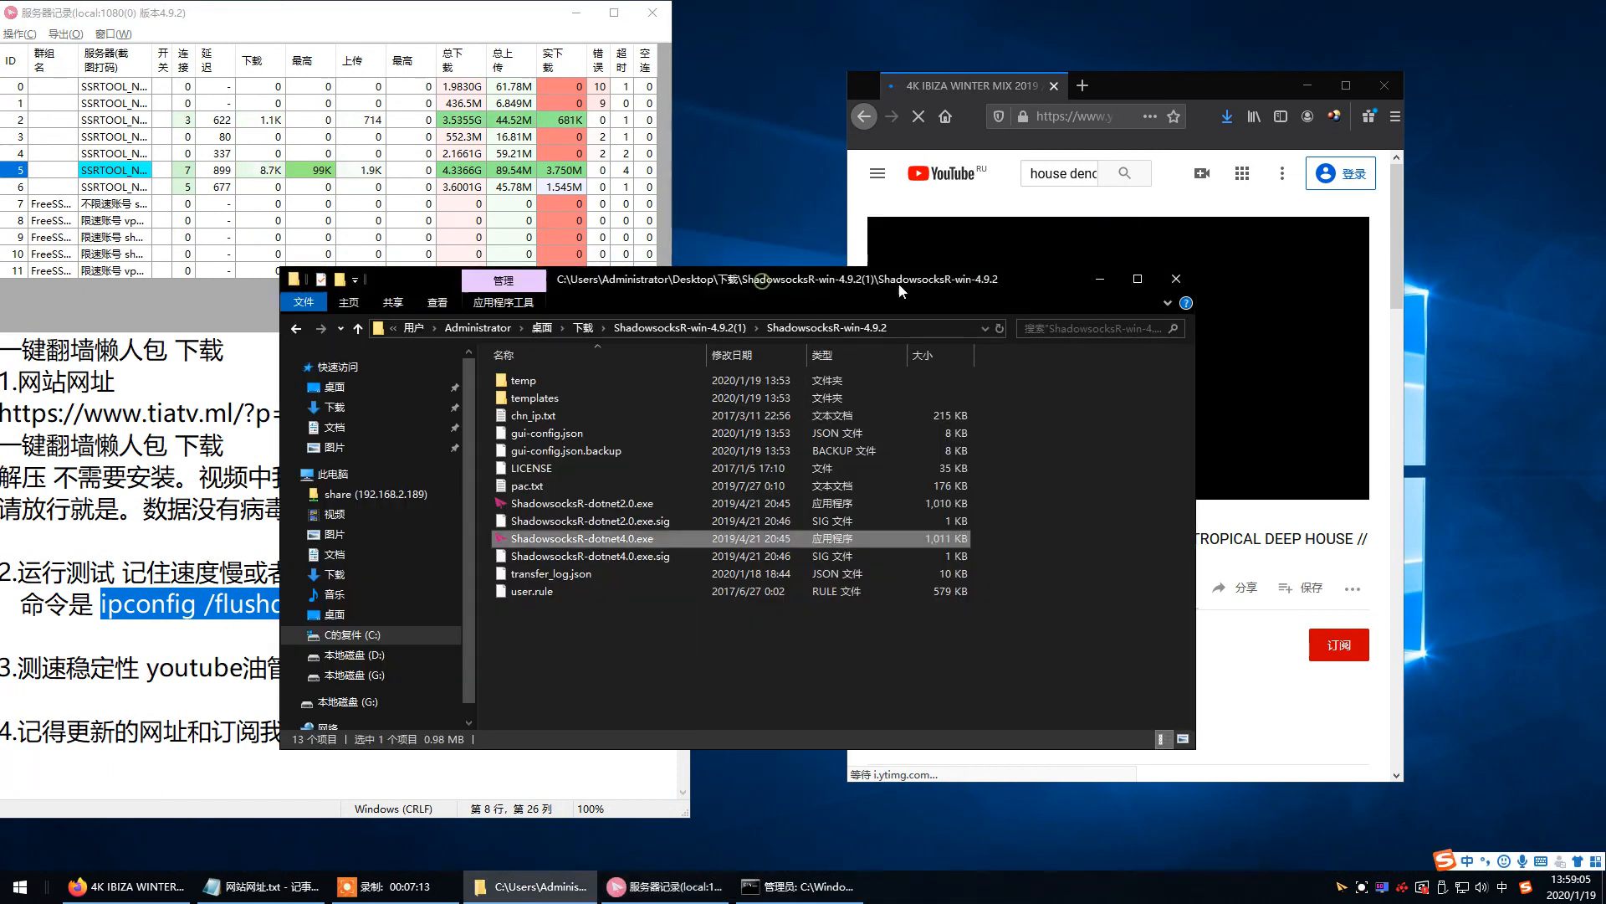
left_click(1094, 286)
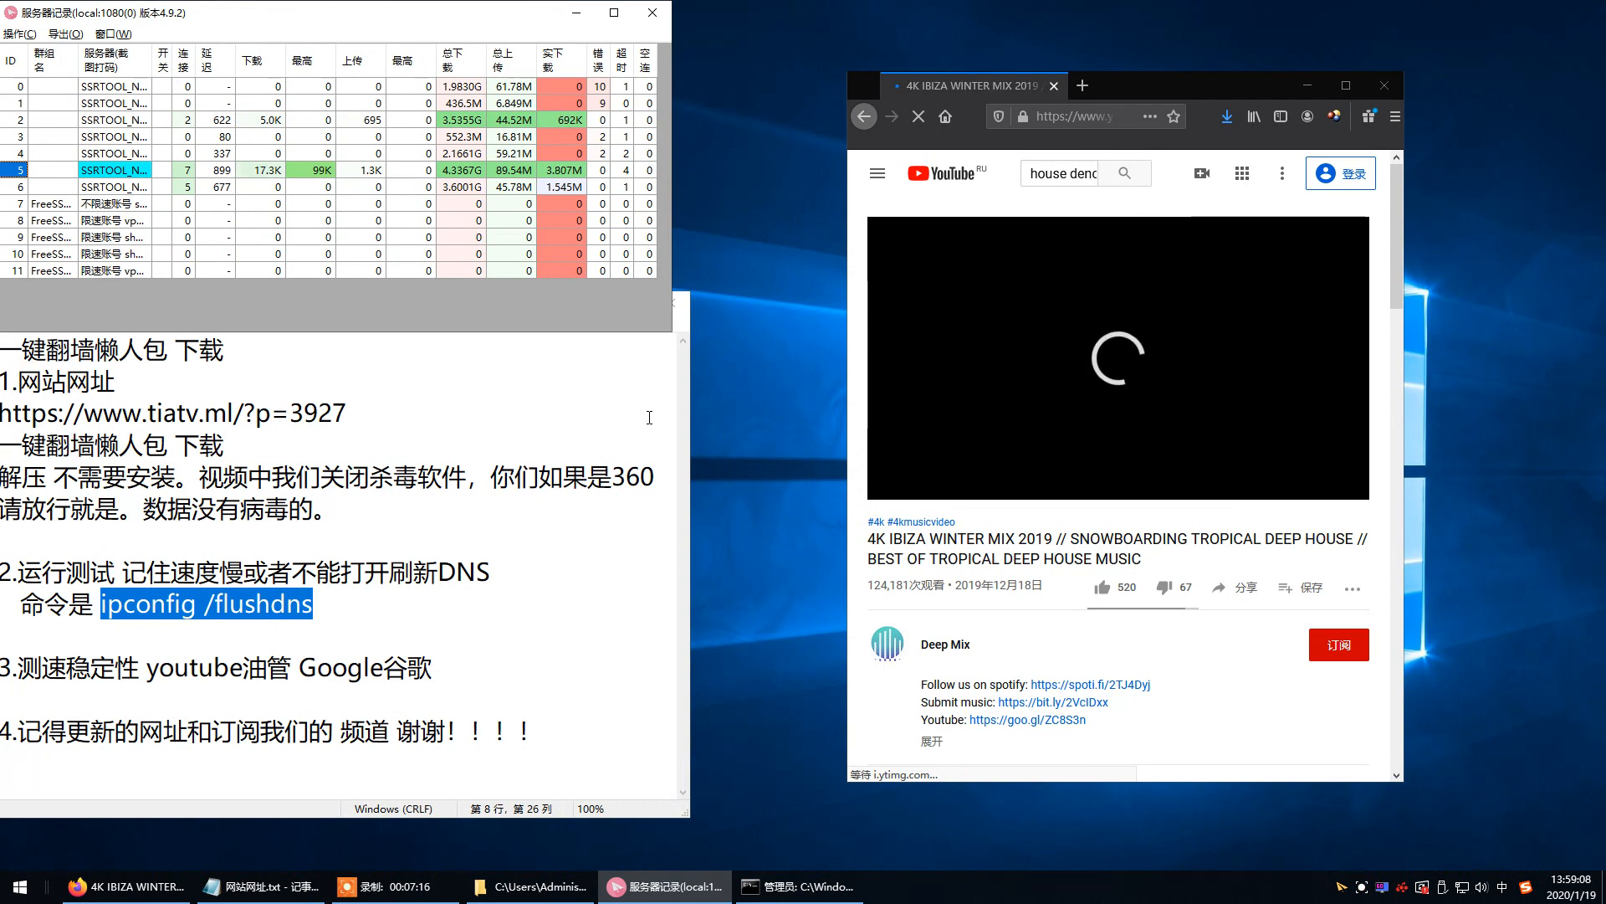
left_click(543, 389)
left_click_drag(473, 311, 606, 345)
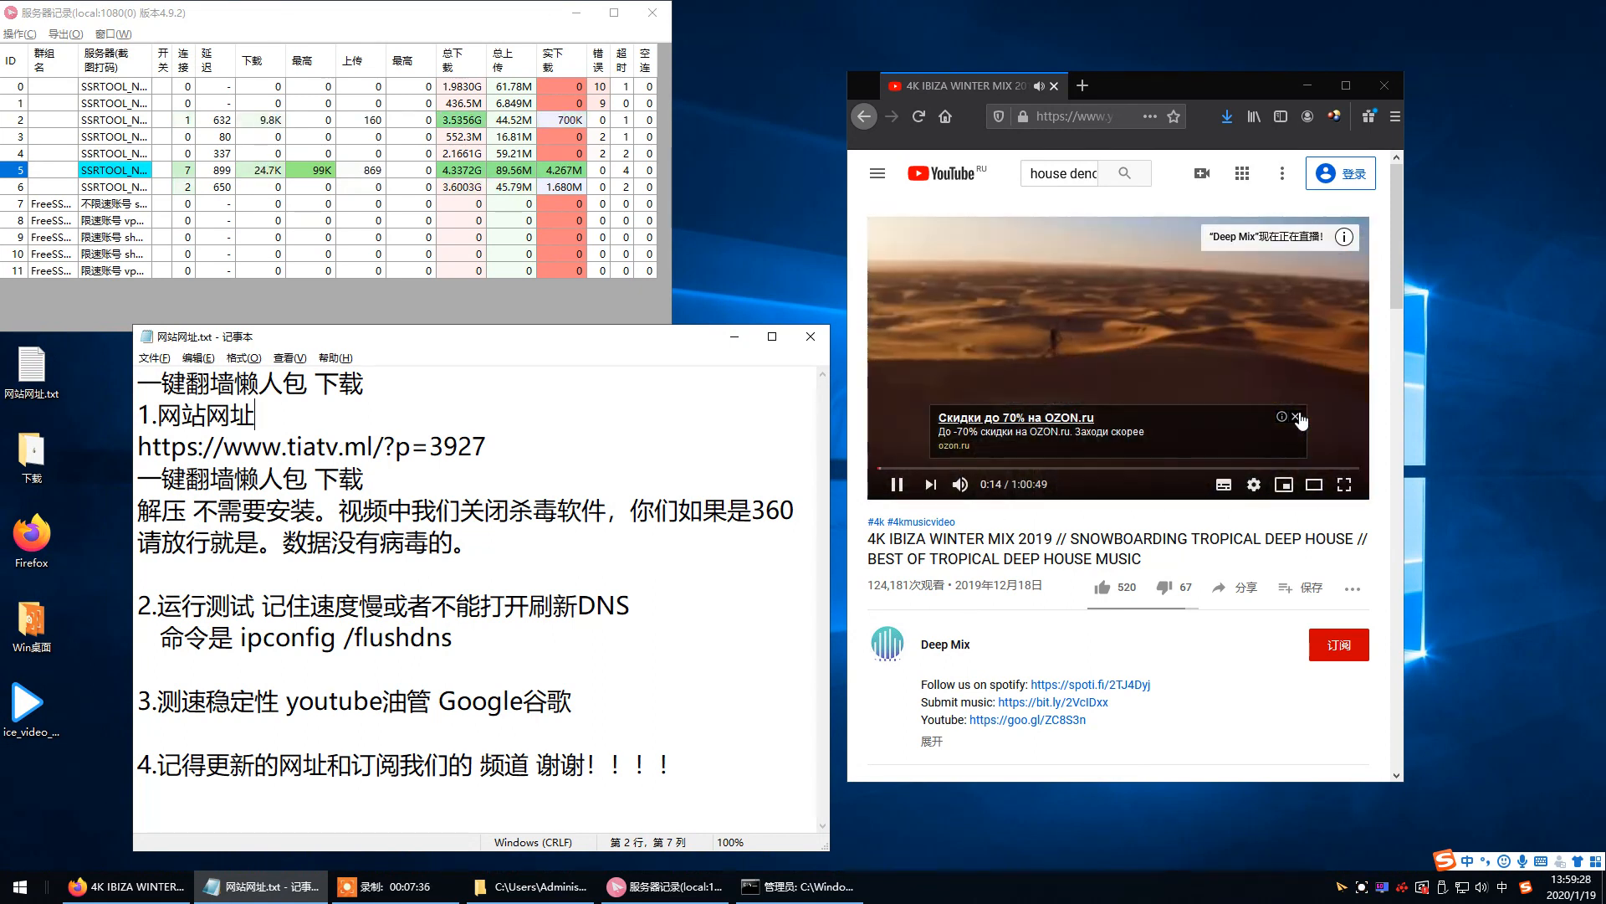
Dismiss the ad banner on the video and check connection speed and buffer health in the playback statistics overlay.
left_click(1296, 417)
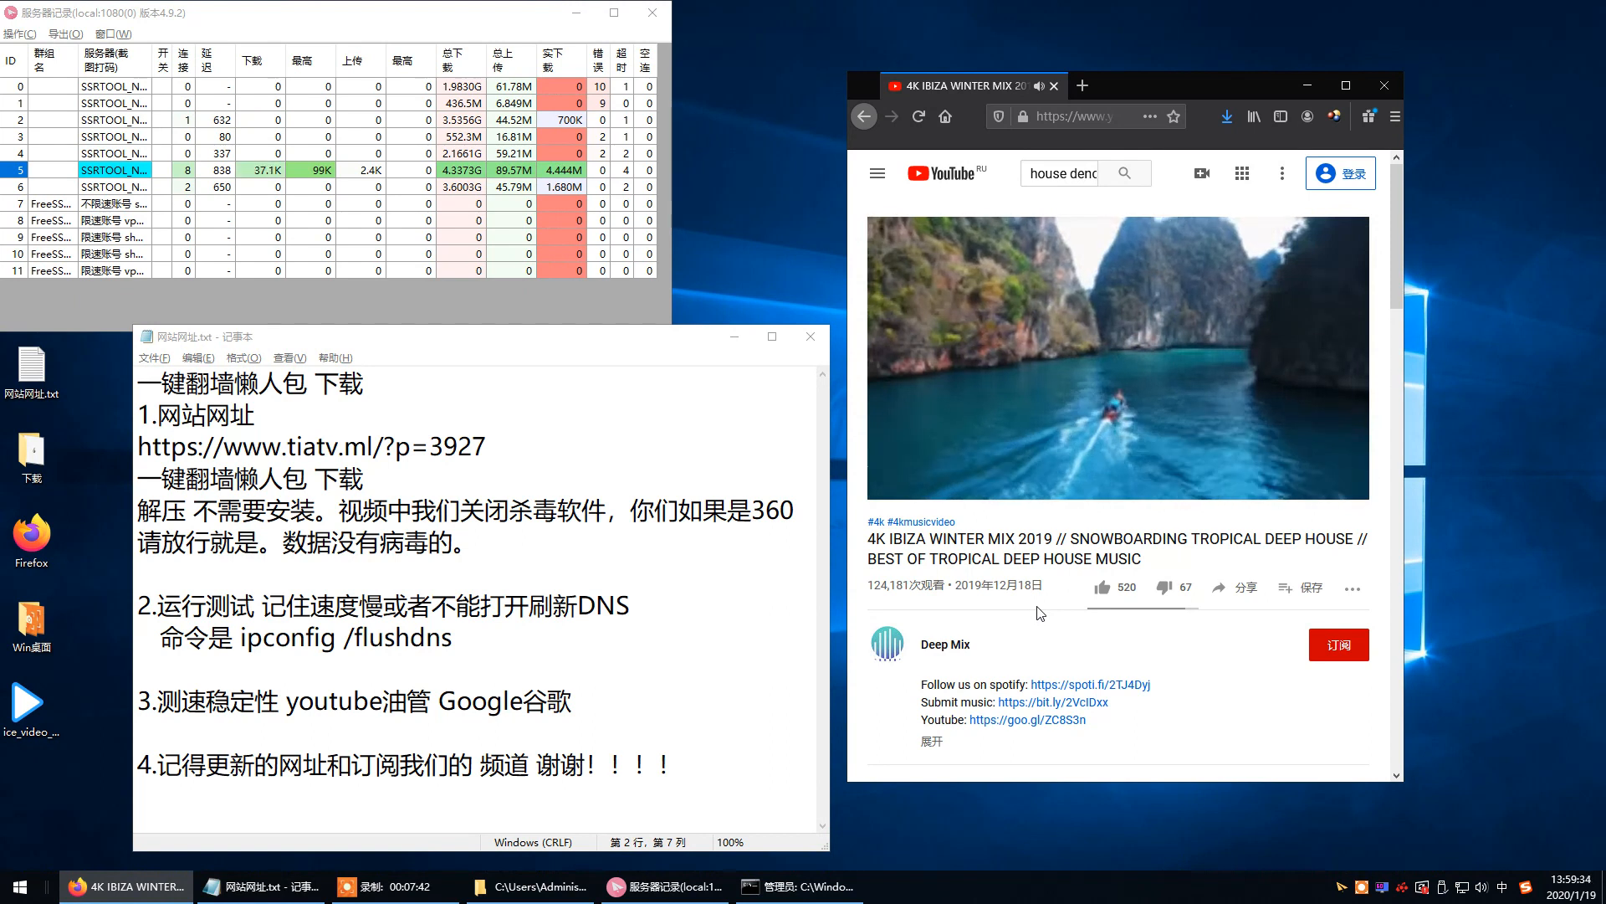
right_click(1053, 346)
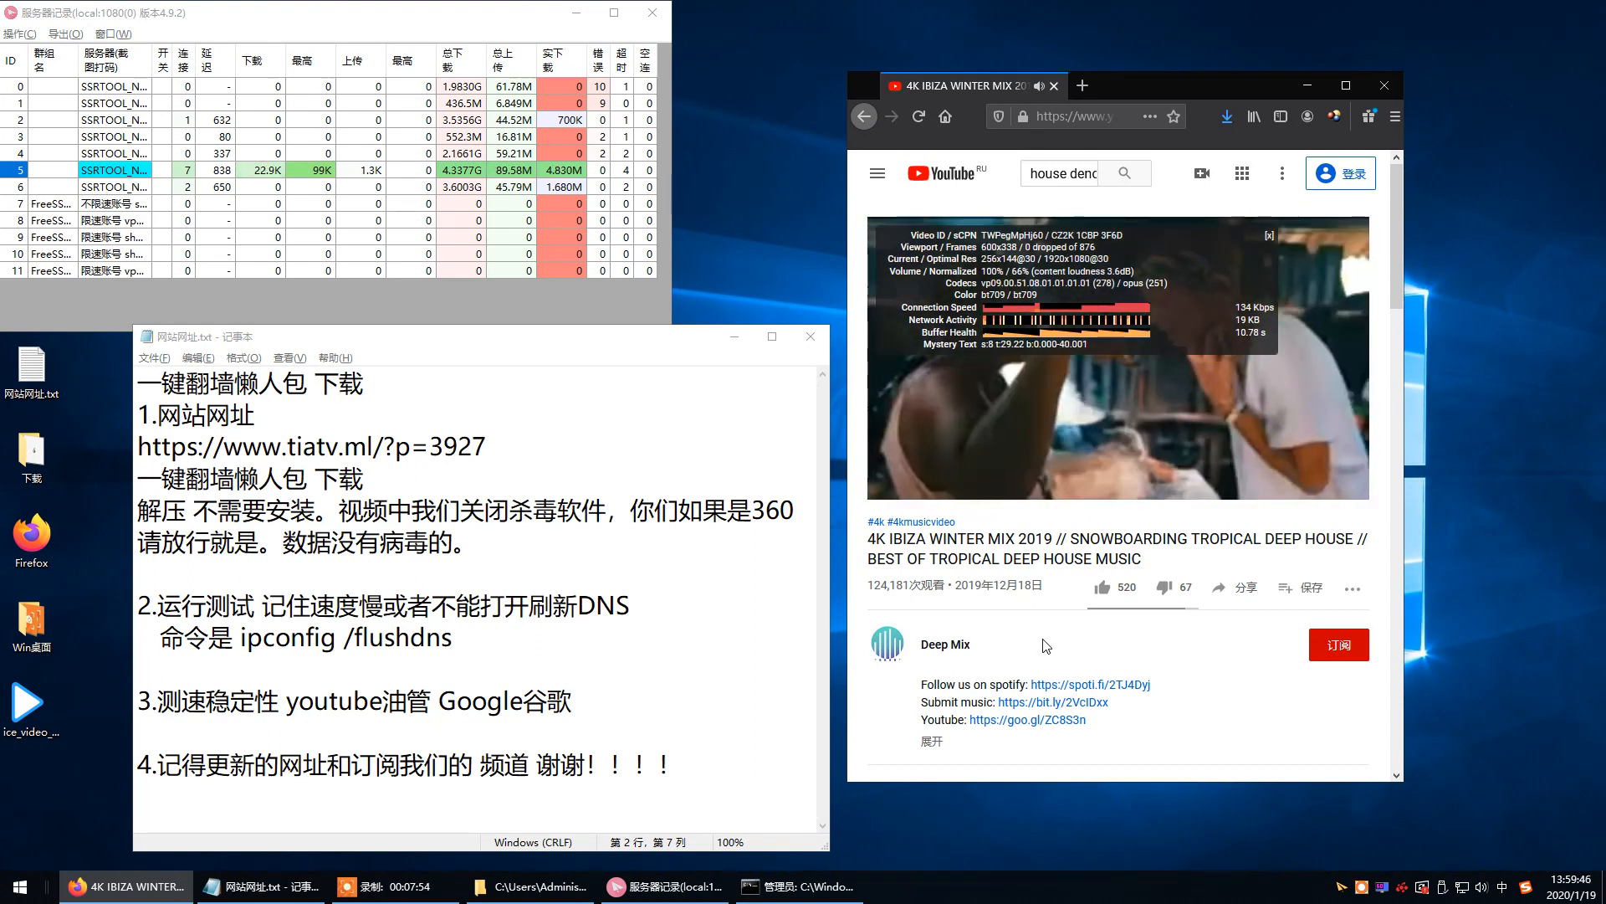
mouse_move(1256, 407)
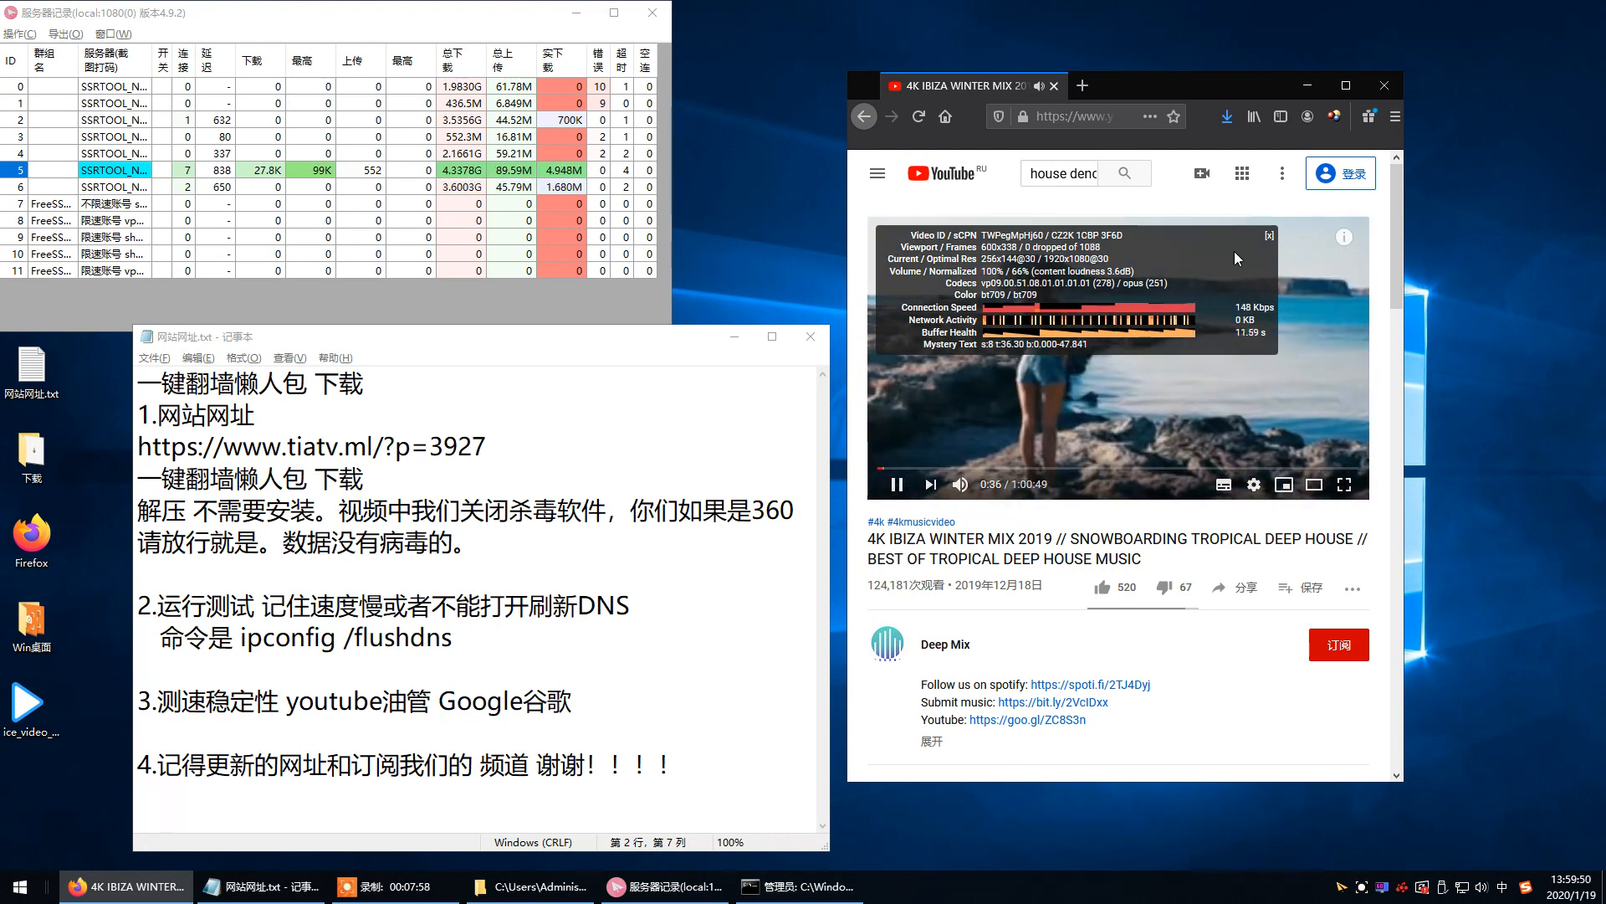
left_click(1270, 236)
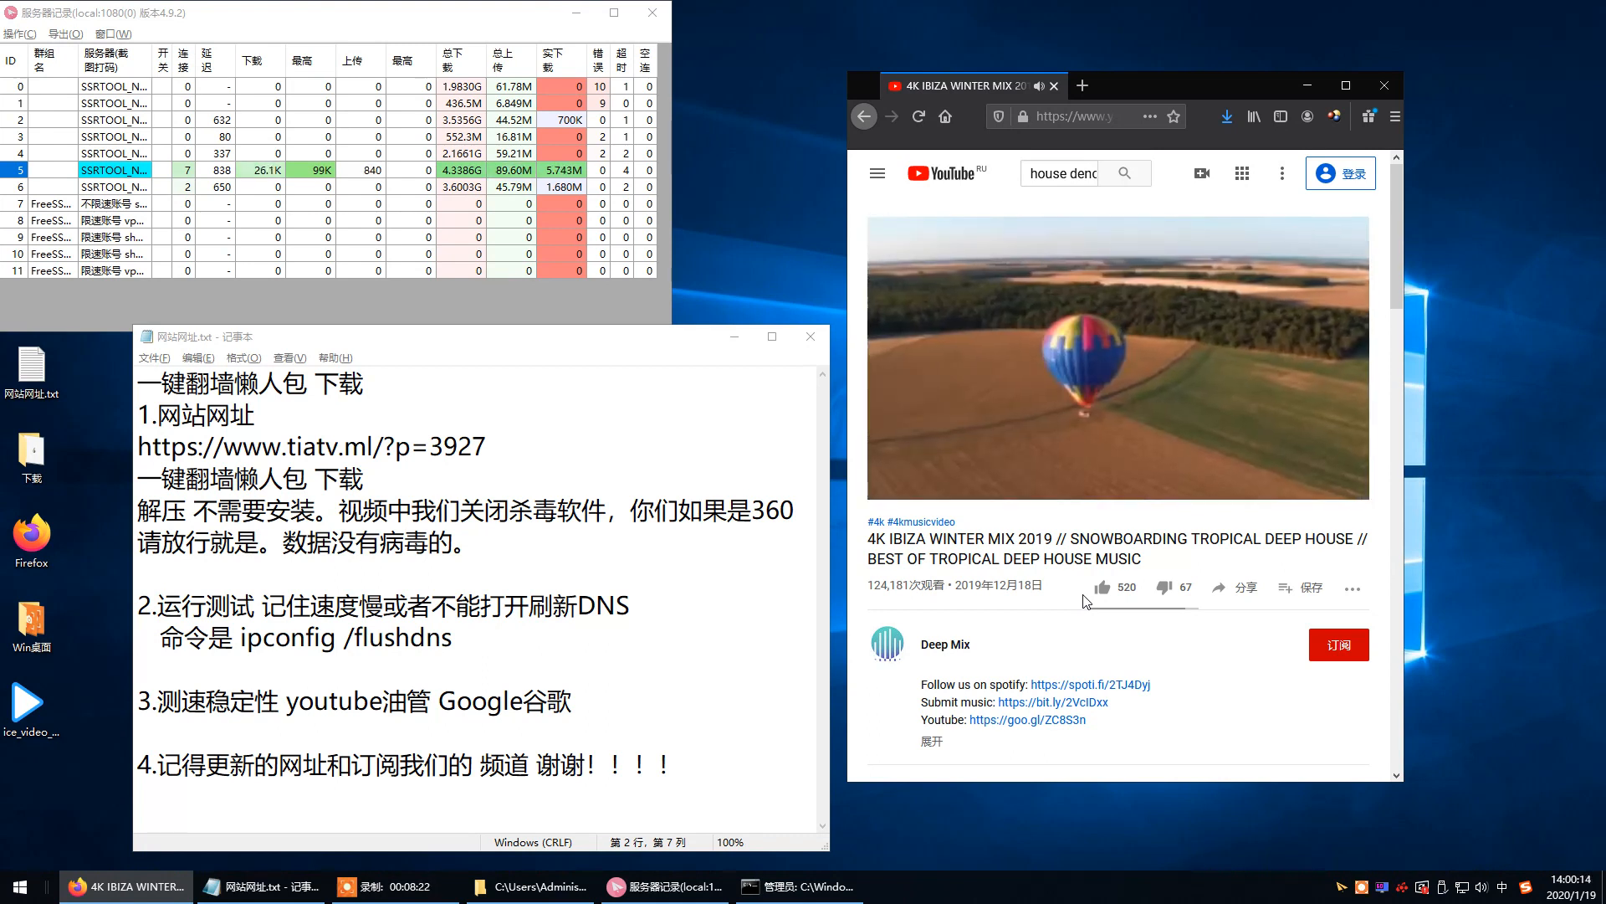
Select server 2 in the statistics list and raise the YouTube video's playback quality to an HD option.
left_click(134, 119)
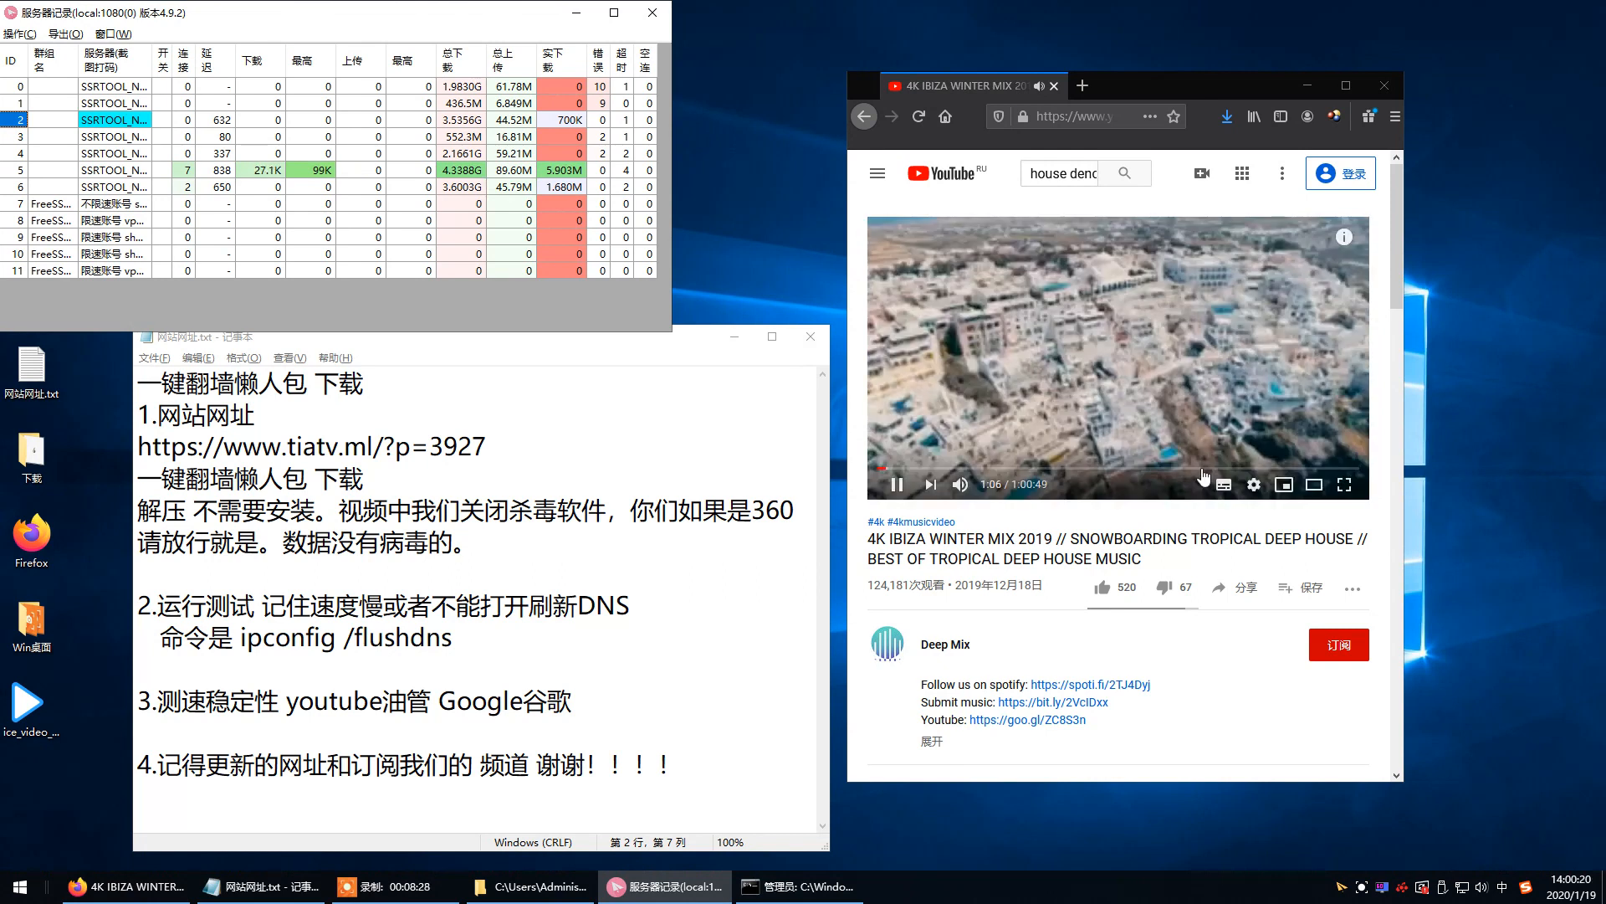
left_click(1254, 484)
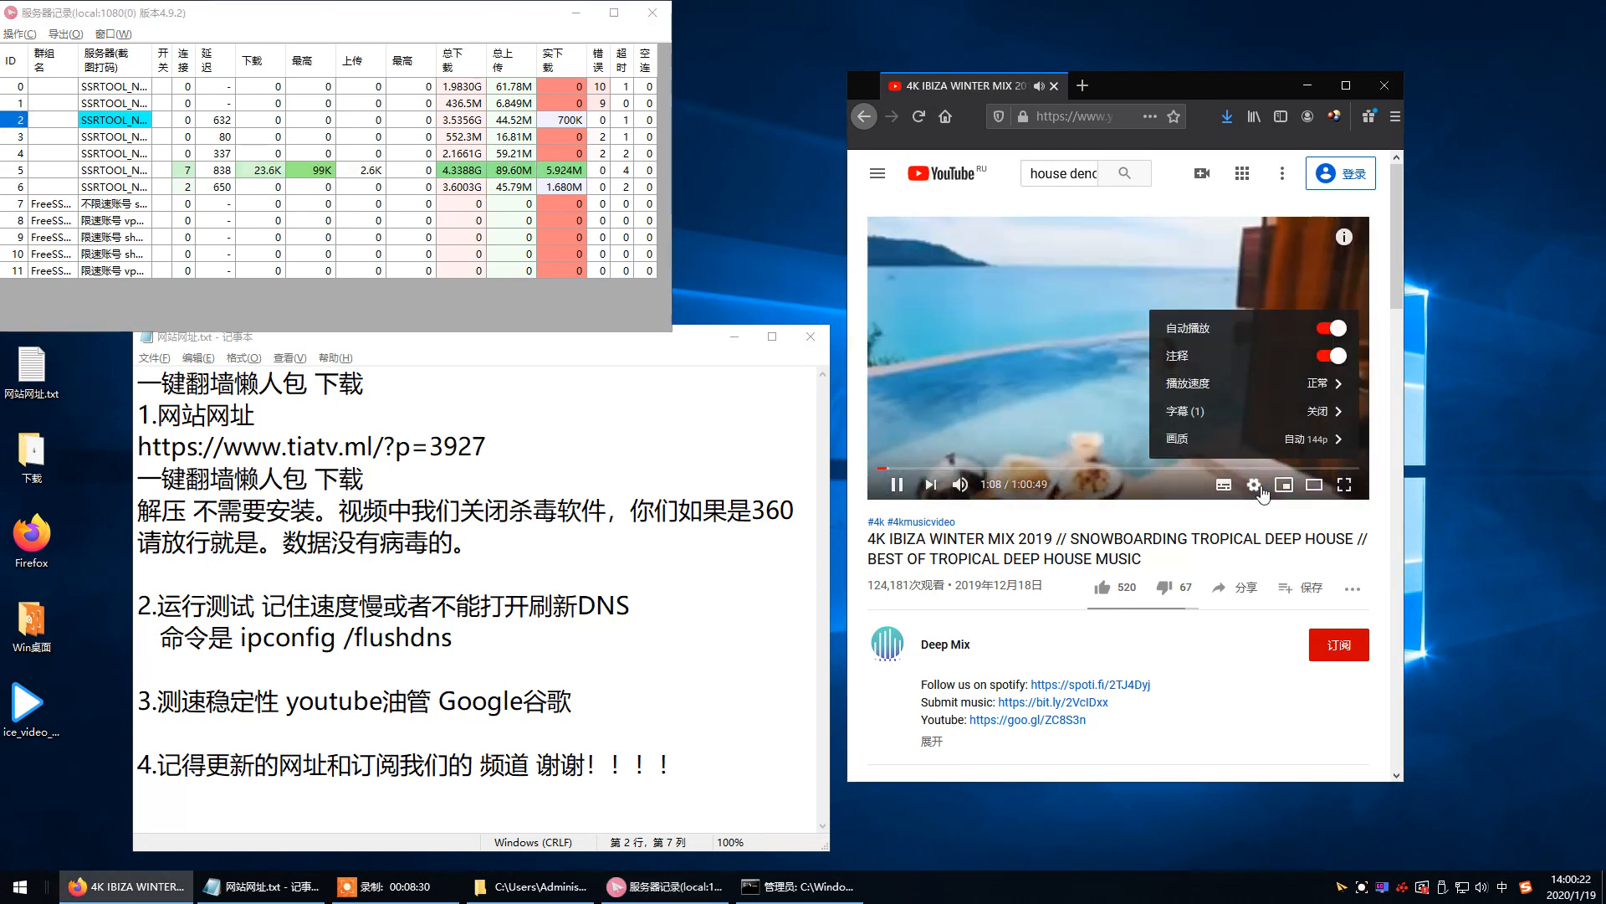
left_click(1251, 398)
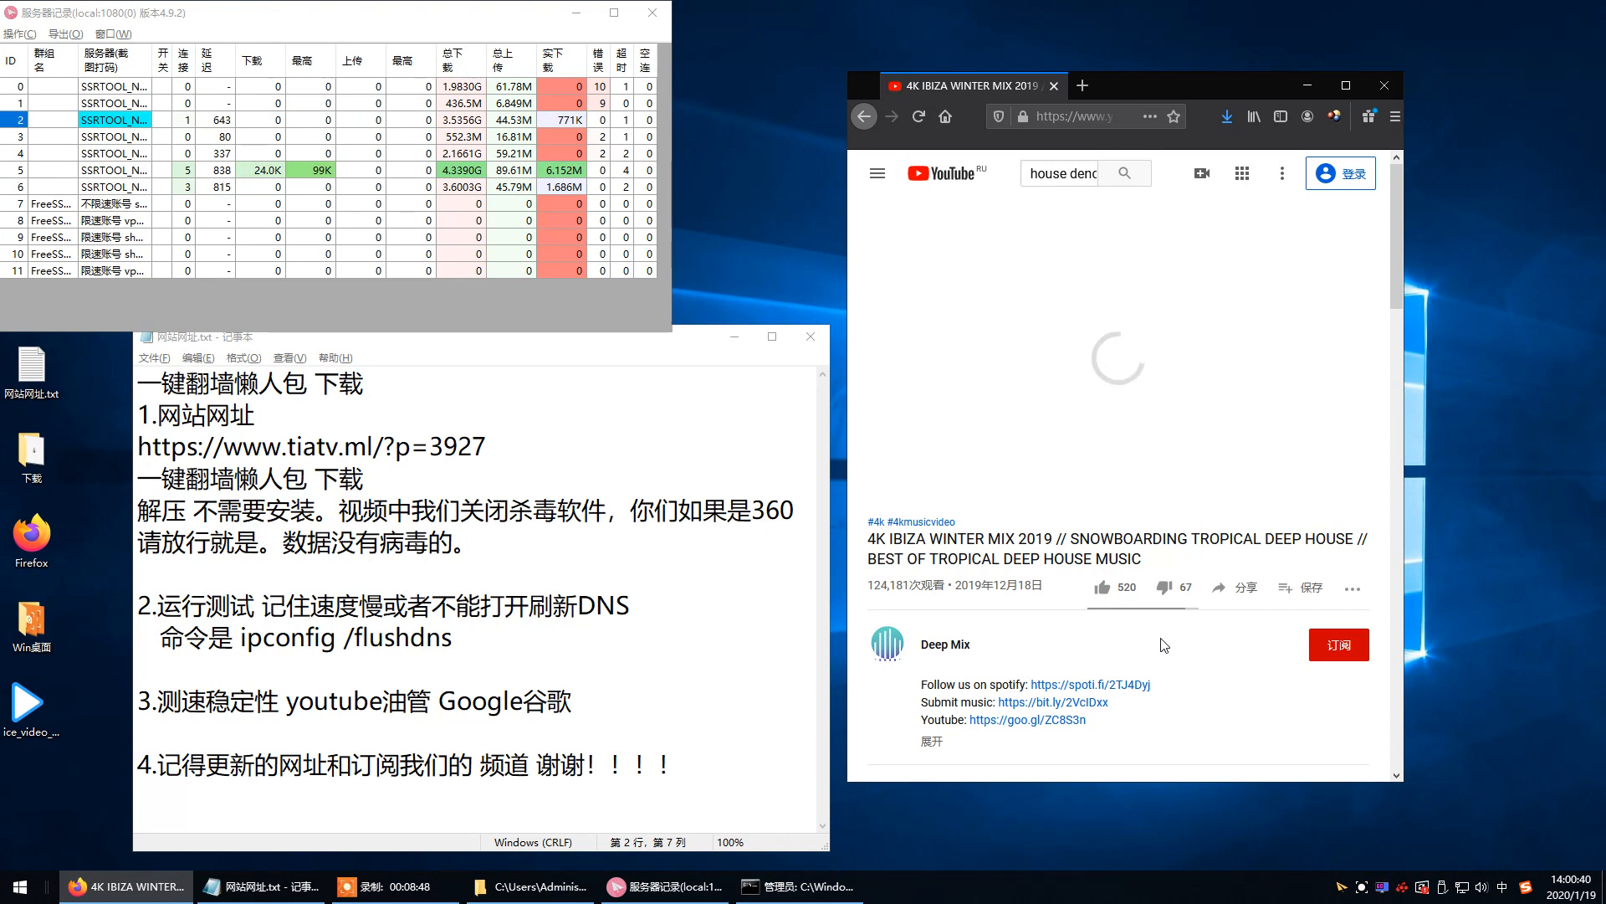
Switch the playing YouTube video to theater mode.
scroll(1092, 647, "down", 6)
scroll(1090, 643, "up", 6)
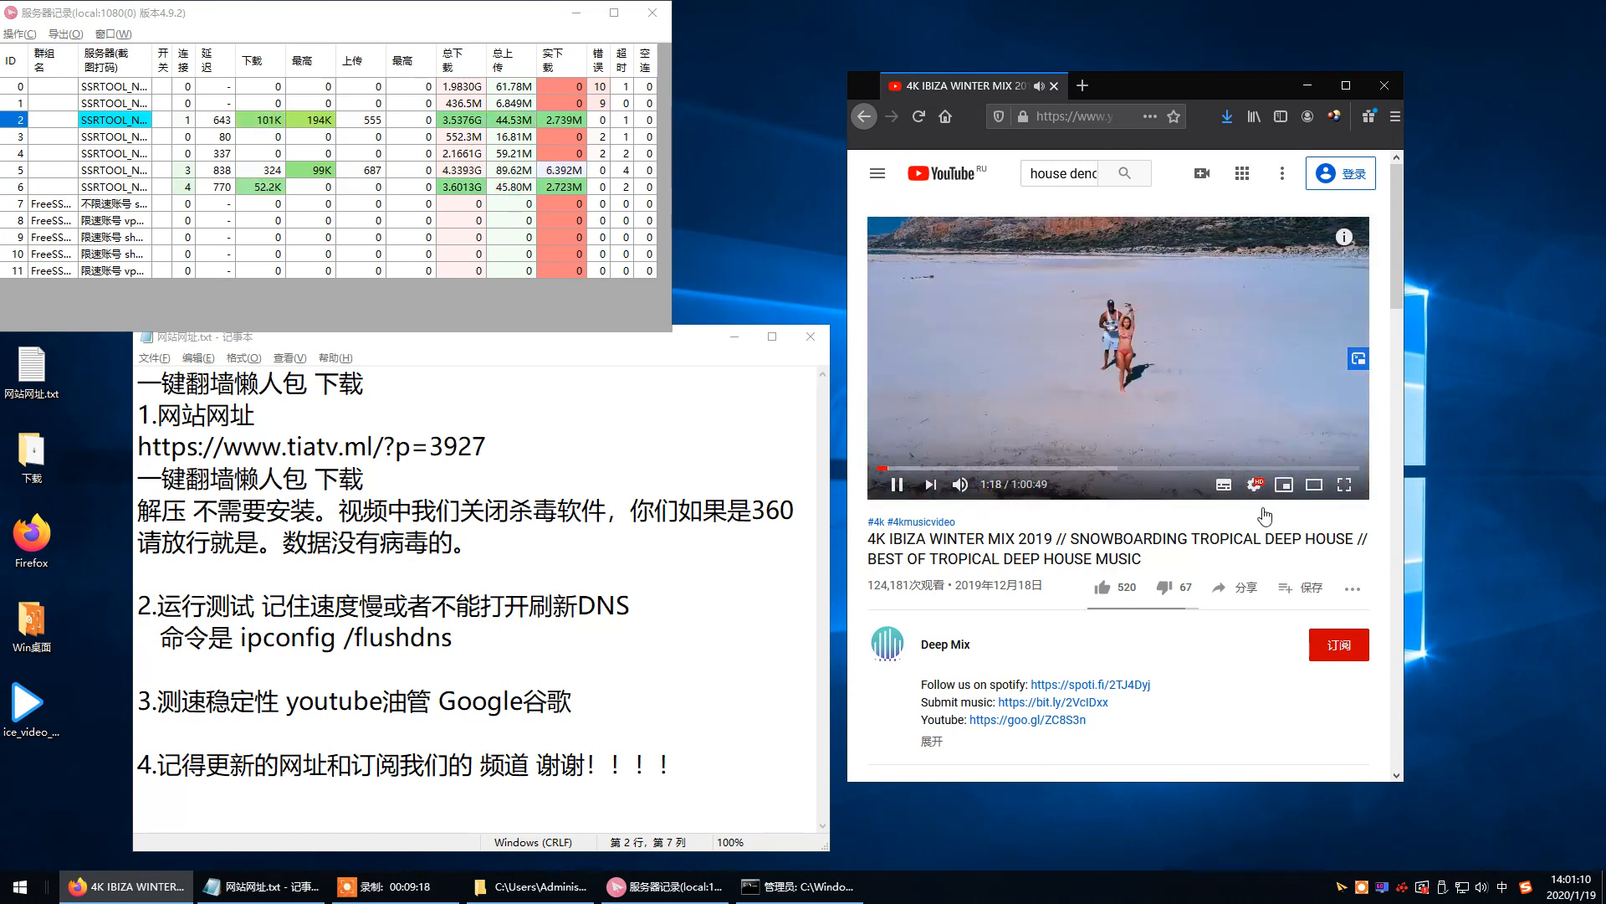
left_click(1317, 487)
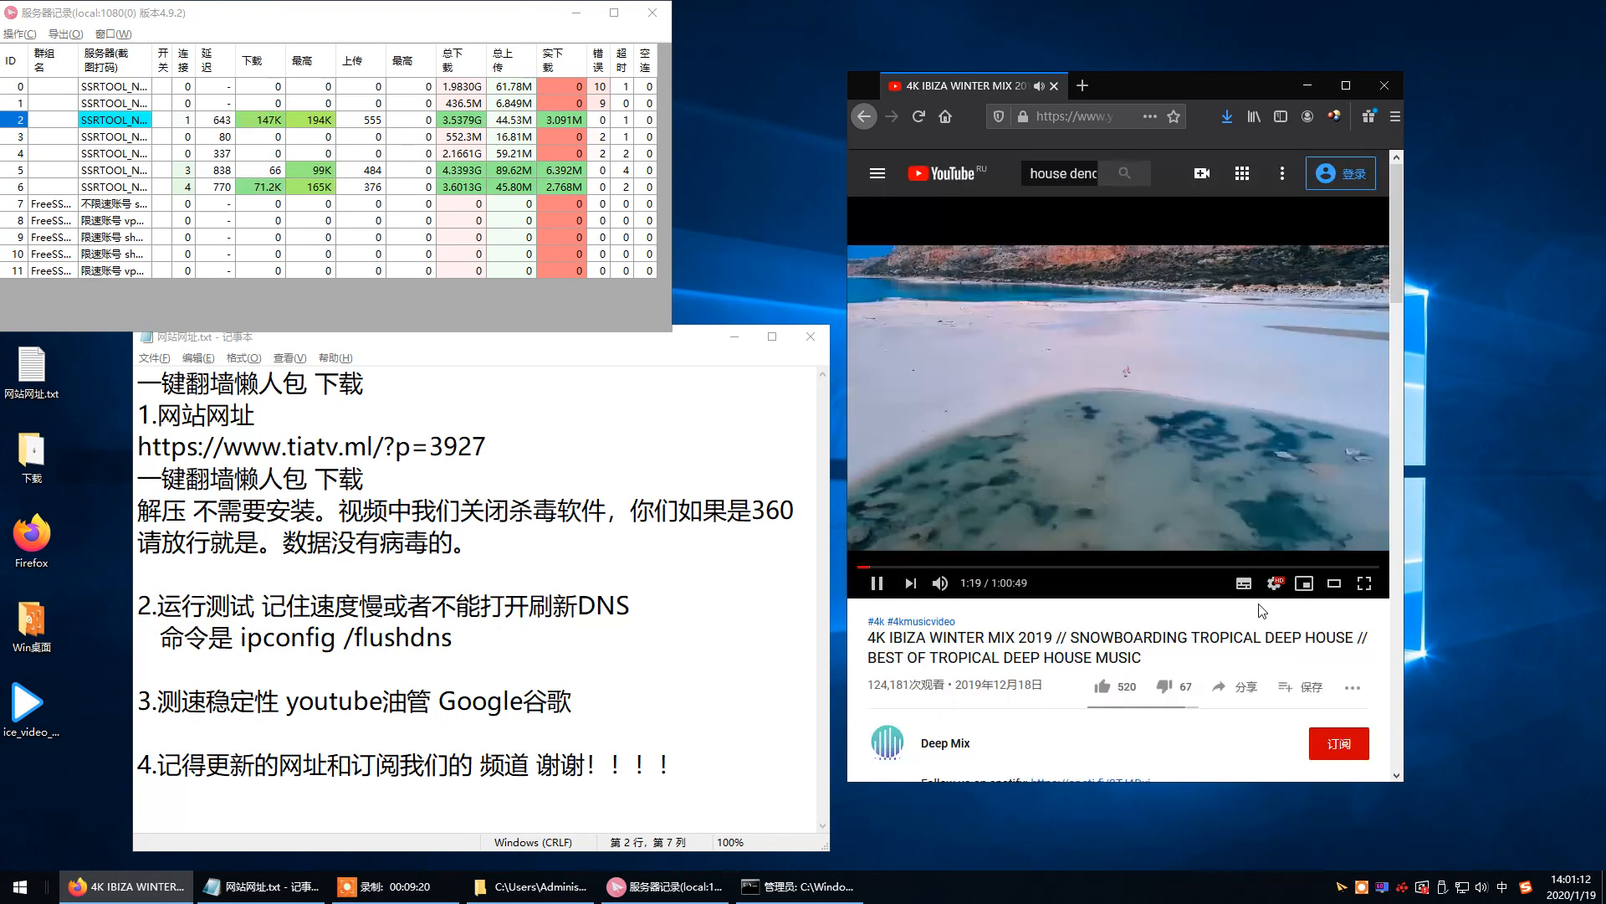